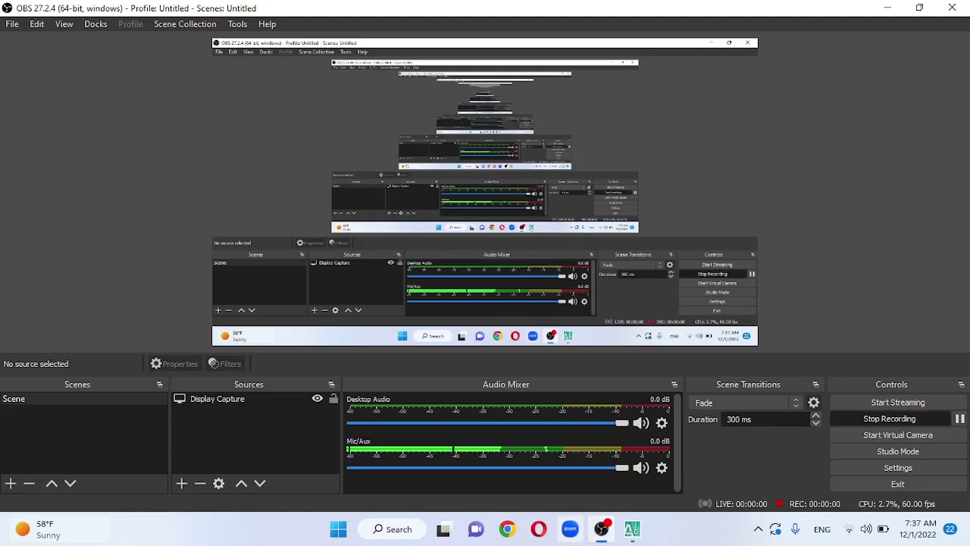
Start the OBS screen recording of the AutoCAD session
left_click(632, 528)
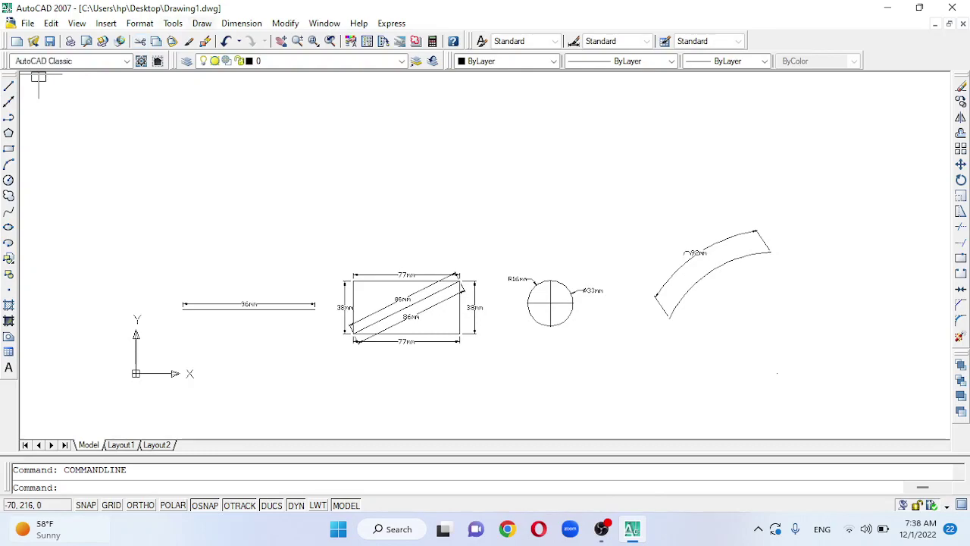
Open the Draw menu to see its drawing tools
left_click(202, 22)
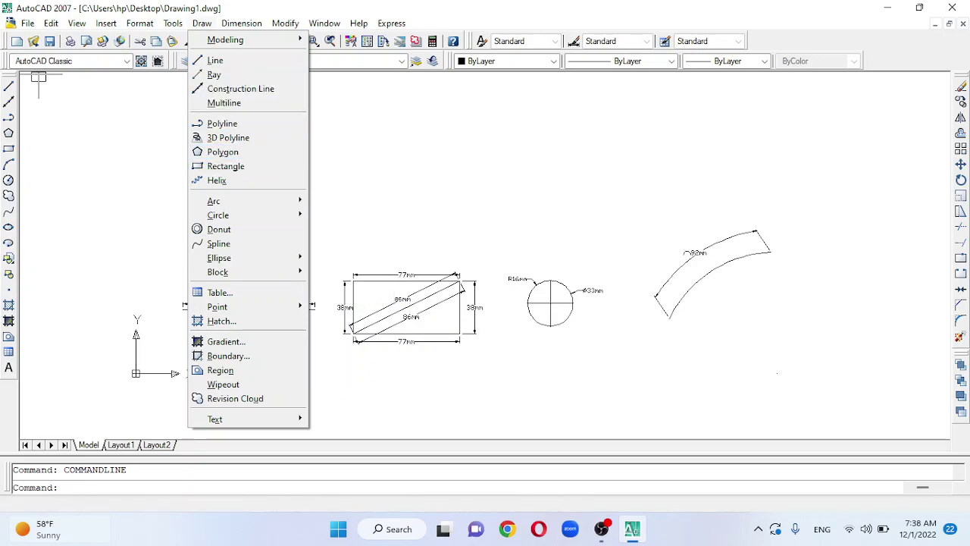
Dismiss the Draw menu, clear the selection, and start the LINE command with L
left_click(36, 113)
left_click(48, 112)
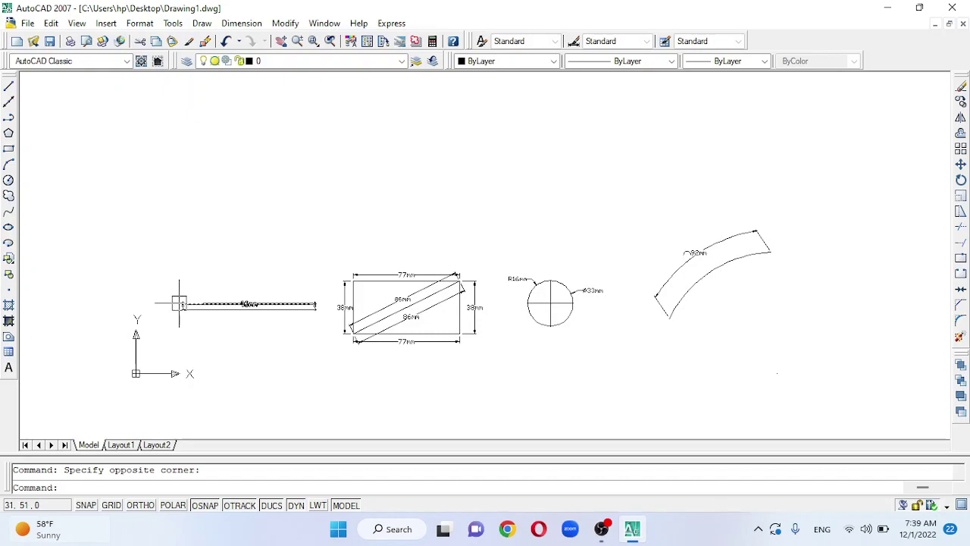
scroll(207, 173, "up", 3)
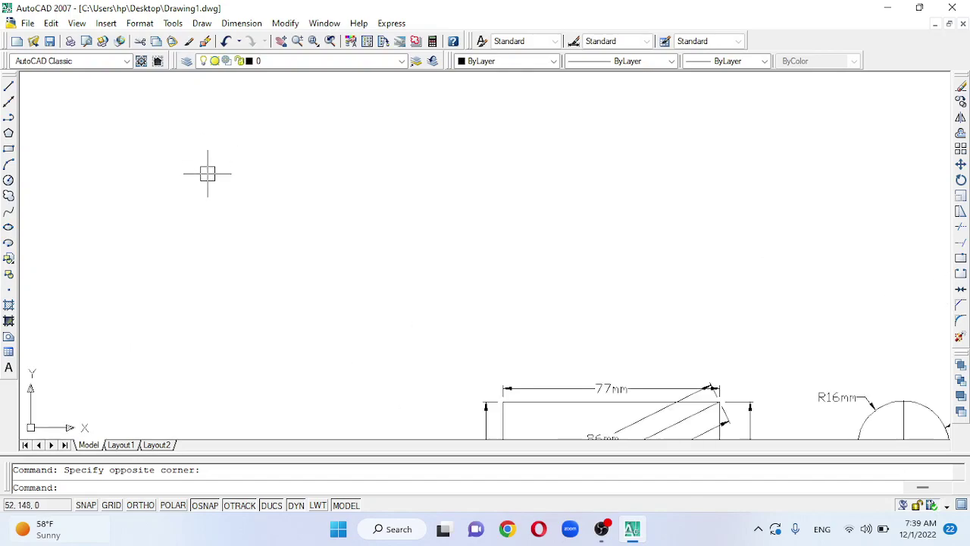
scroll(207, 173, "down", 2)
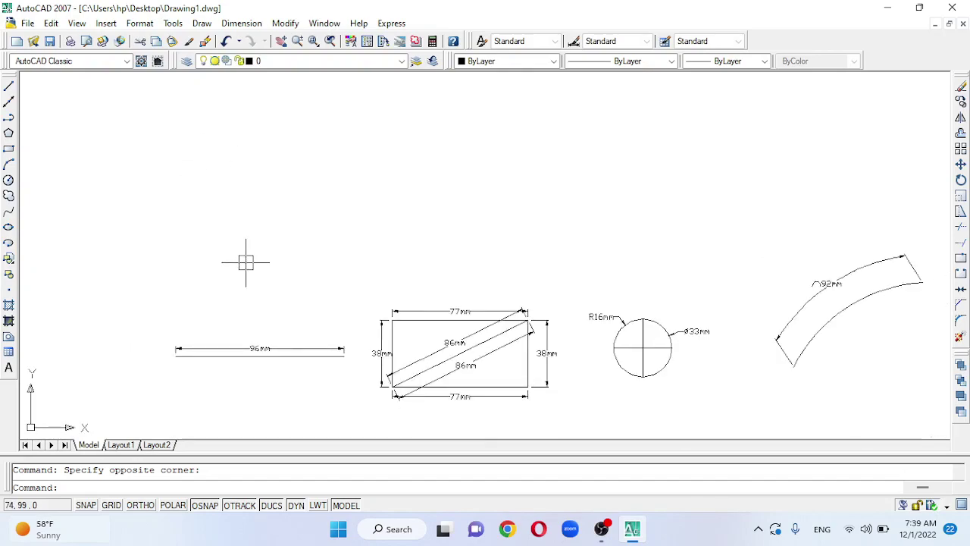
type("l")
key("Return")
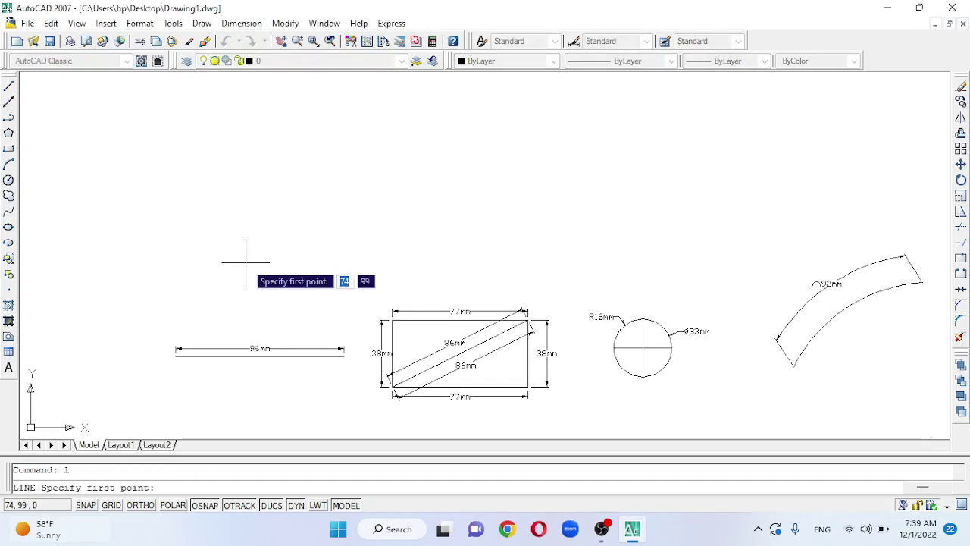
Draw a slanted six-point zigzag line above the dimensioned shapes
left_click(162, 248)
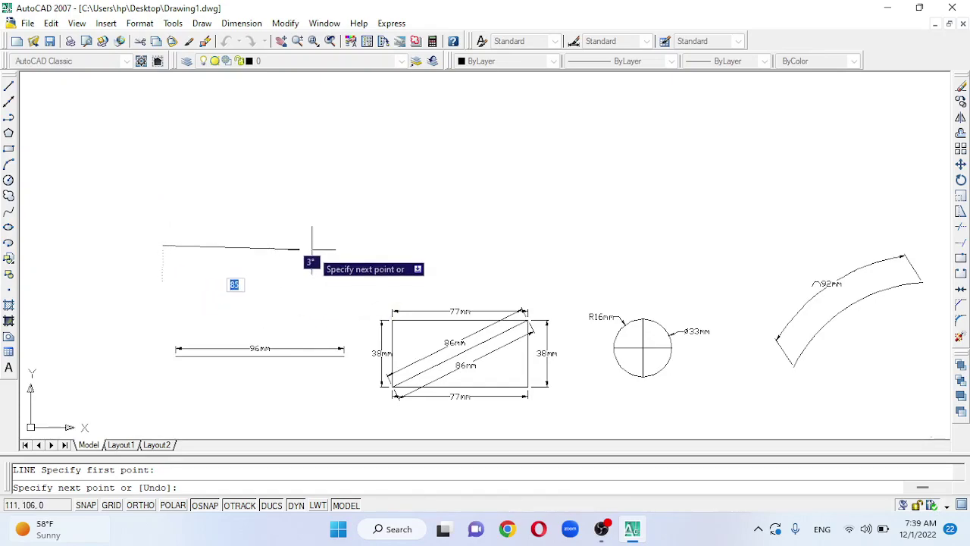
left_click(202, 141)
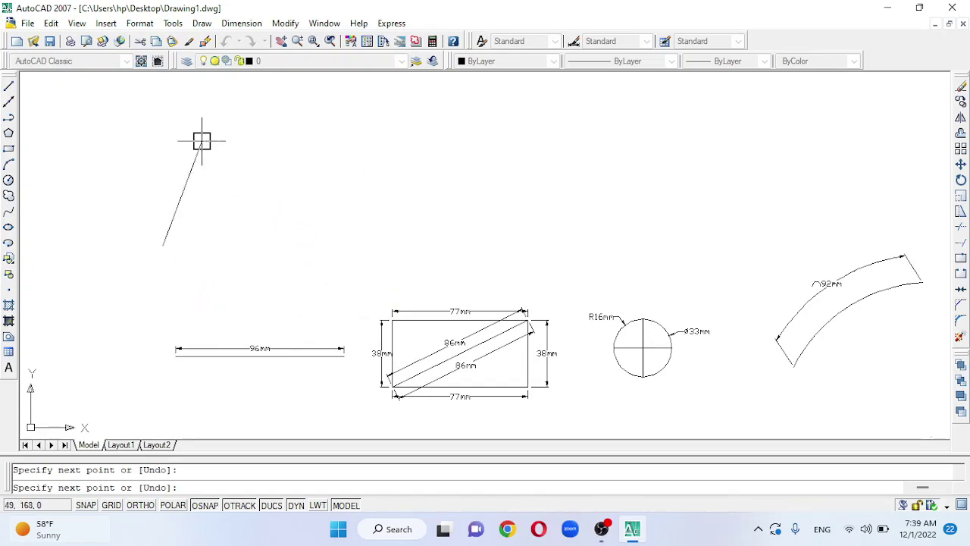
left_click(249, 190)
left_click(317, 154)
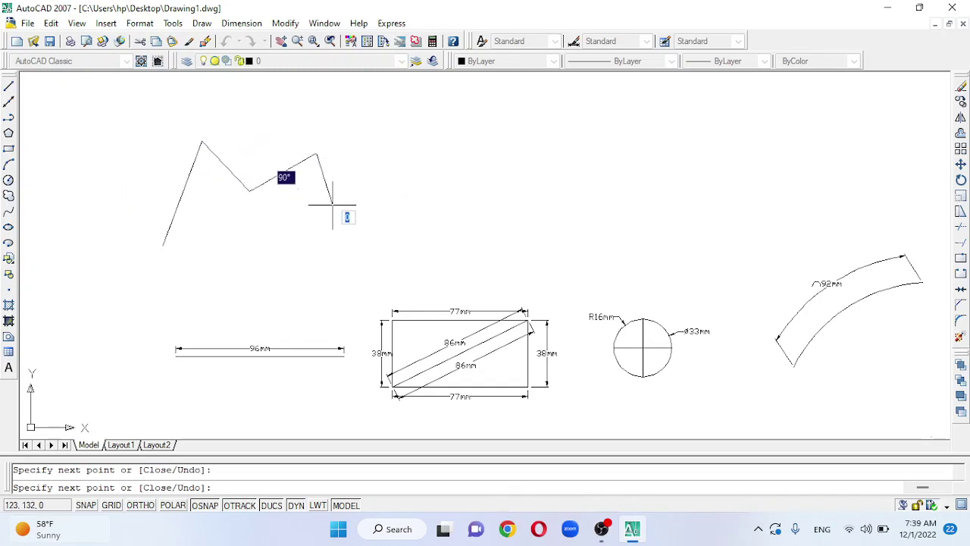
left_click(350, 248)
left_click(382, 210)
key("Escape")
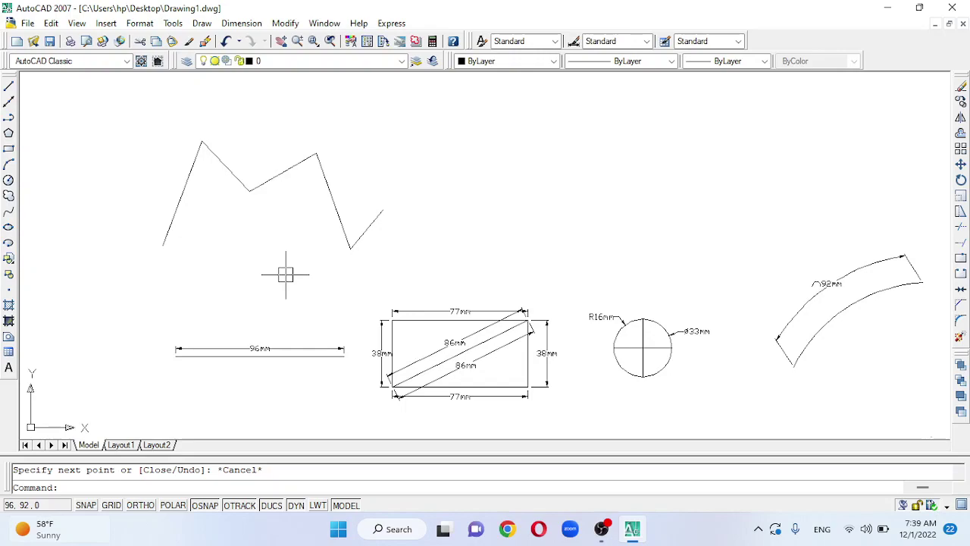
With Ortho on, draw a right-angled square-wave line beside the zigzag
type("l")
key("Return")
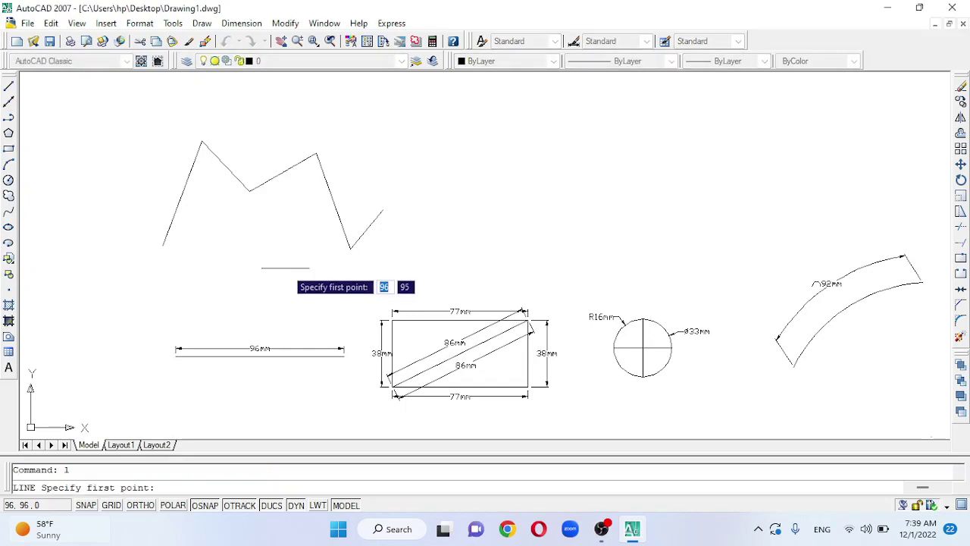
left_click(444, 208)
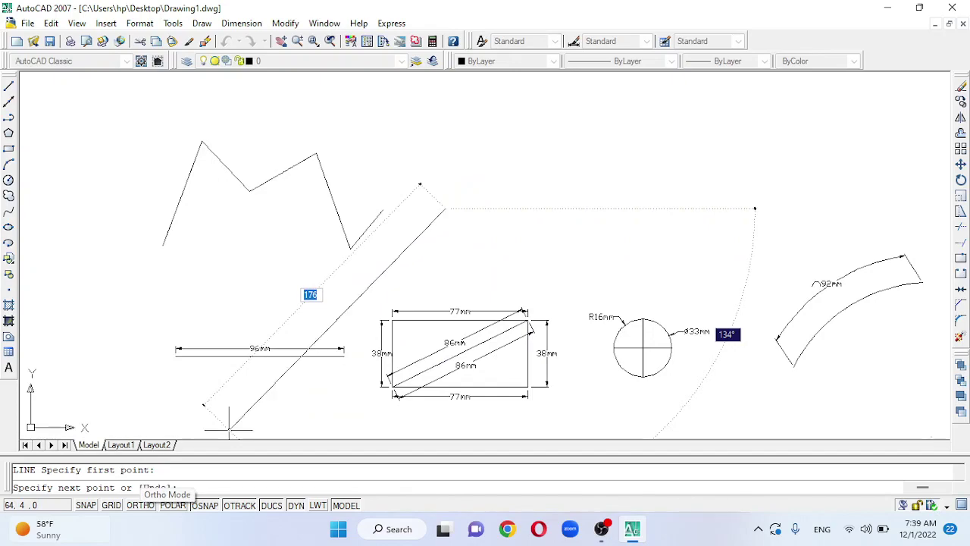
left_click(140, 505)
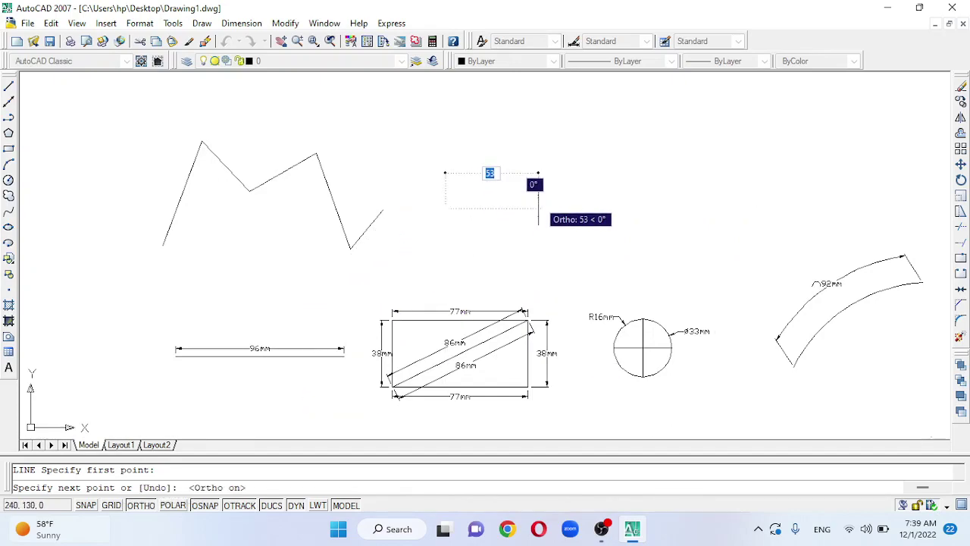
left_click(538, 208)
left_click(538, 145)
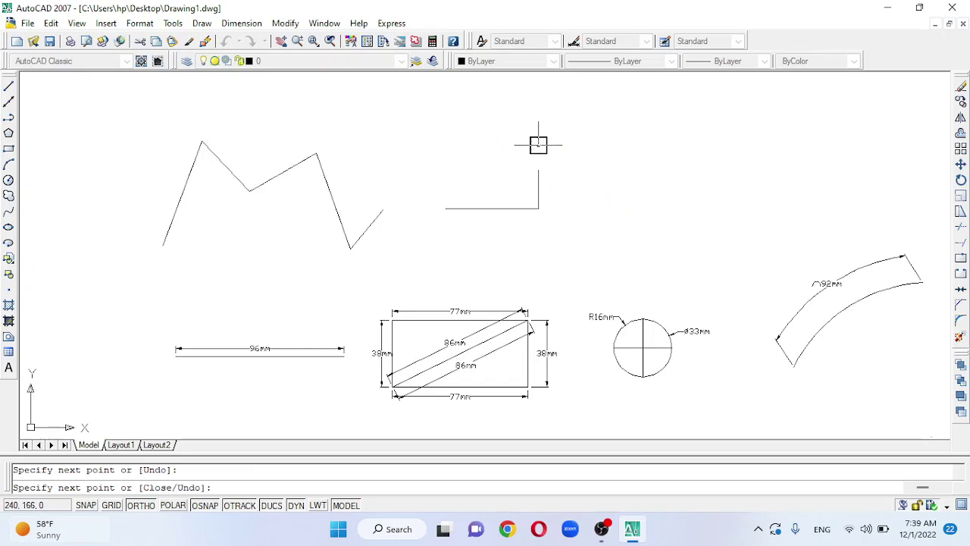
left_click(622, 144)
left_click(622, 224)
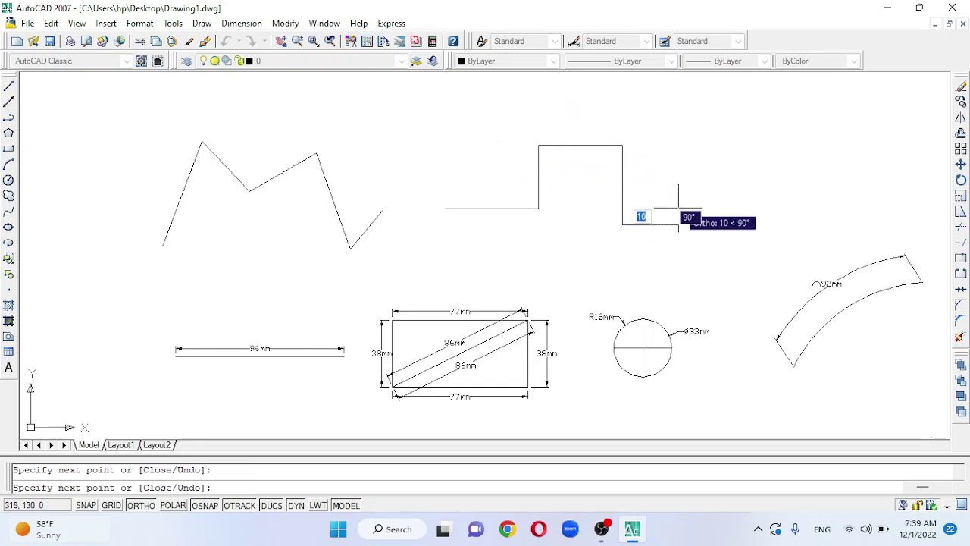
left_click(678, 184)
key("Return")
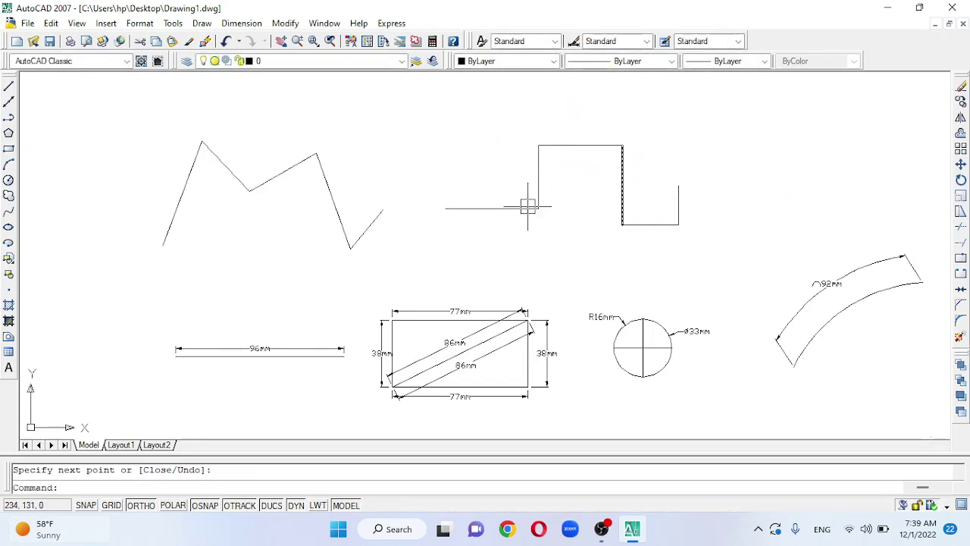
Adjust the zoom and start another LINE command
scroll(447, 206, "down", 2)
scroll(191, 174, "up", 2)
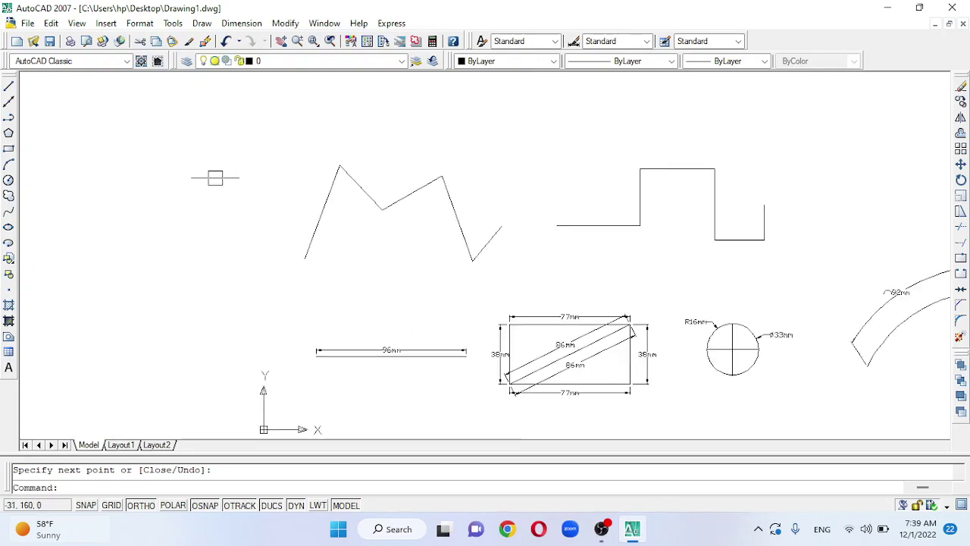
scroll(421, 375, "up", 2)
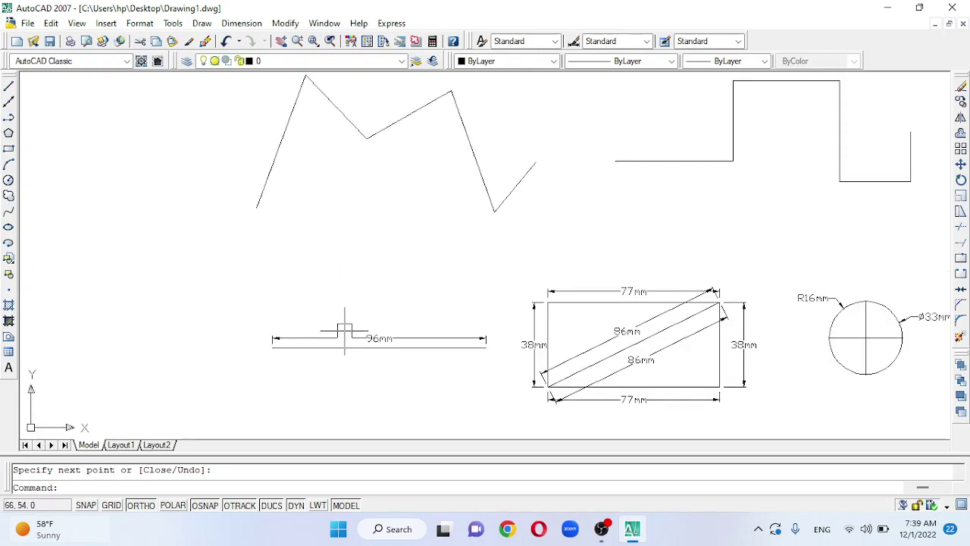
type("l")
key("Return")
Draw a 96 mm horizontal line below the zigzag
left_click(223, 277)
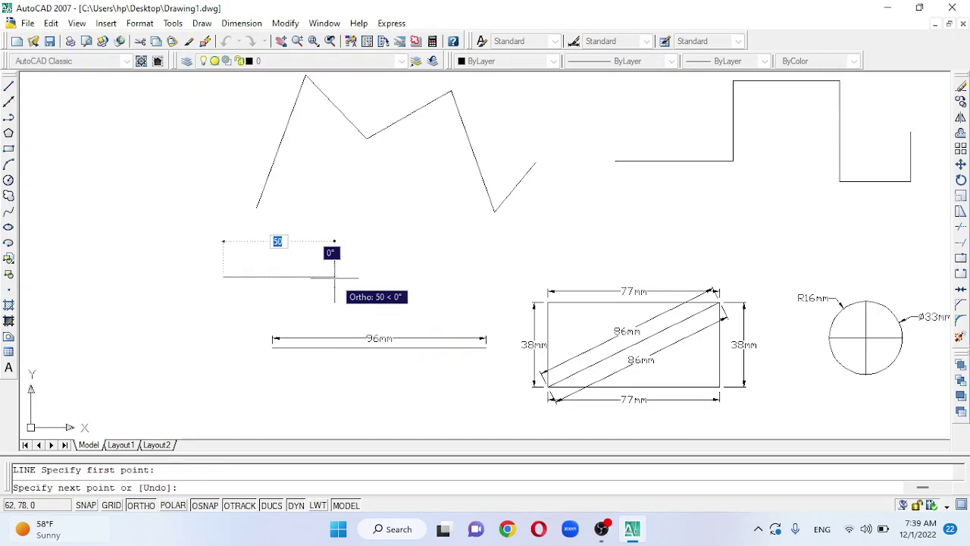
type("96")
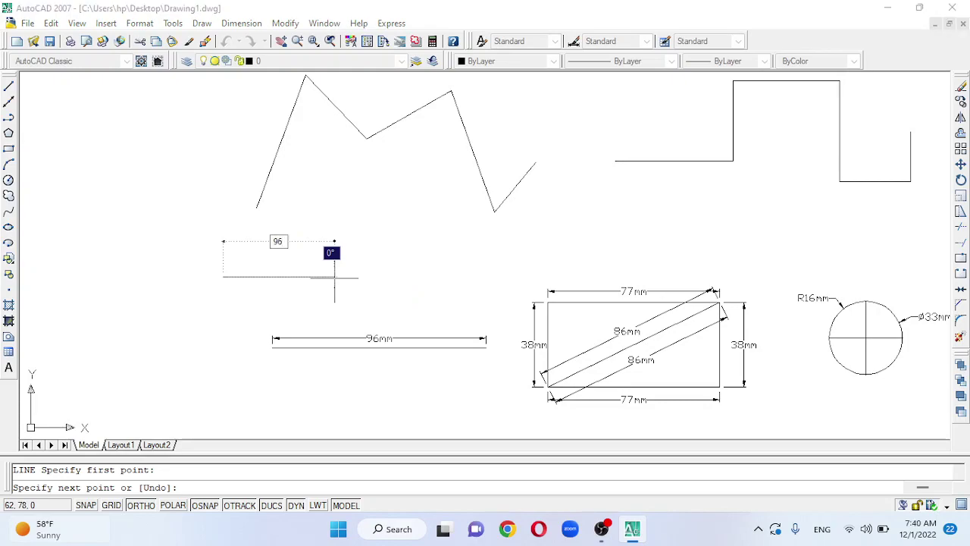
key("Return")
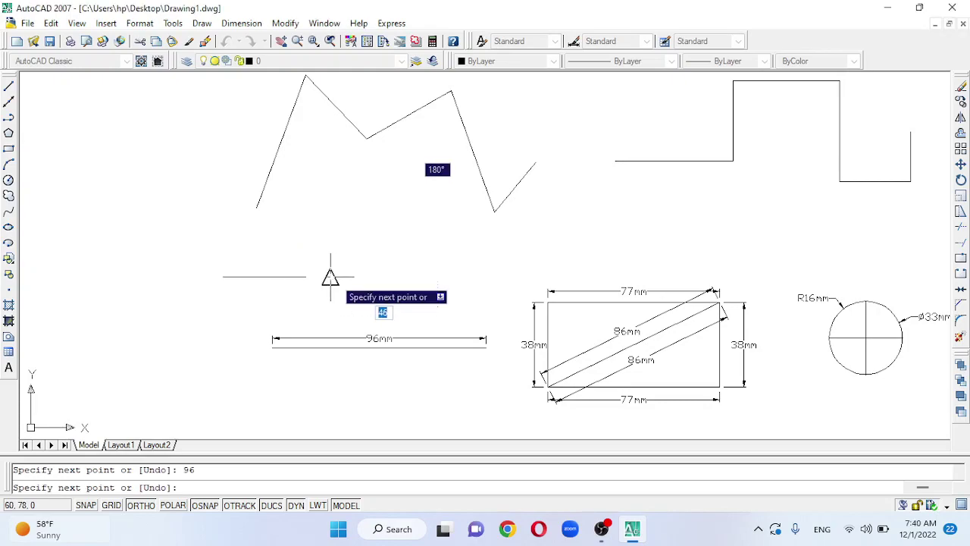
key("Escape")
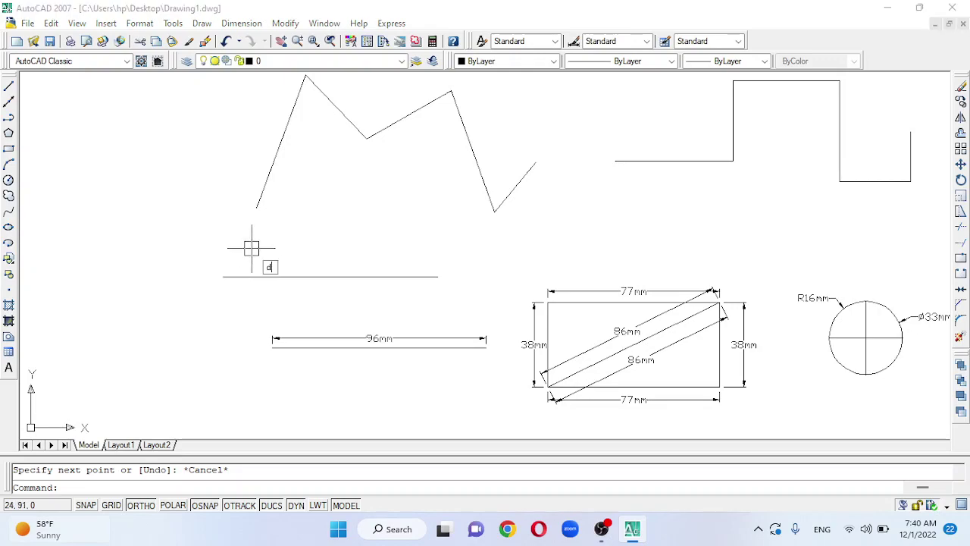
Add a 96mm linear dimension above the line using DLI
type("dli")
key("Return")
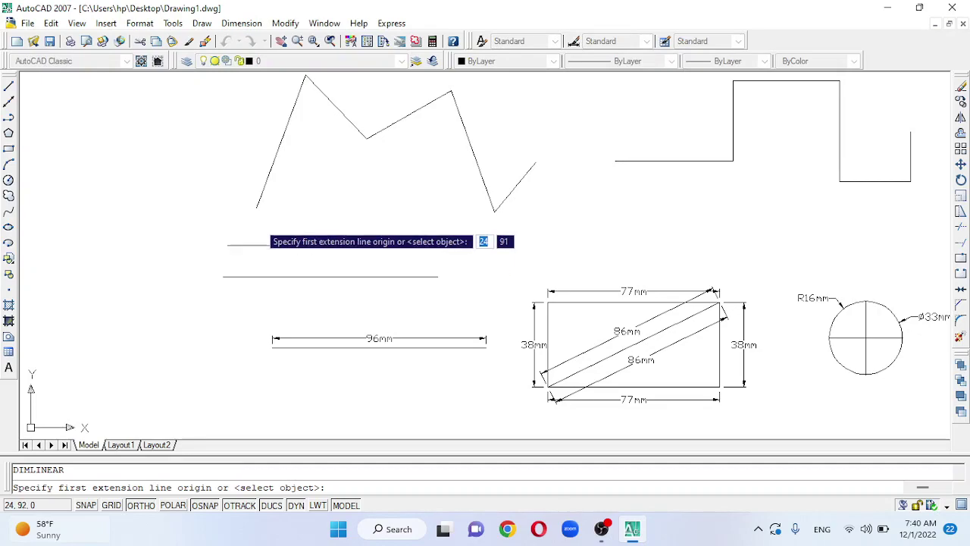
left_click(223, 276)
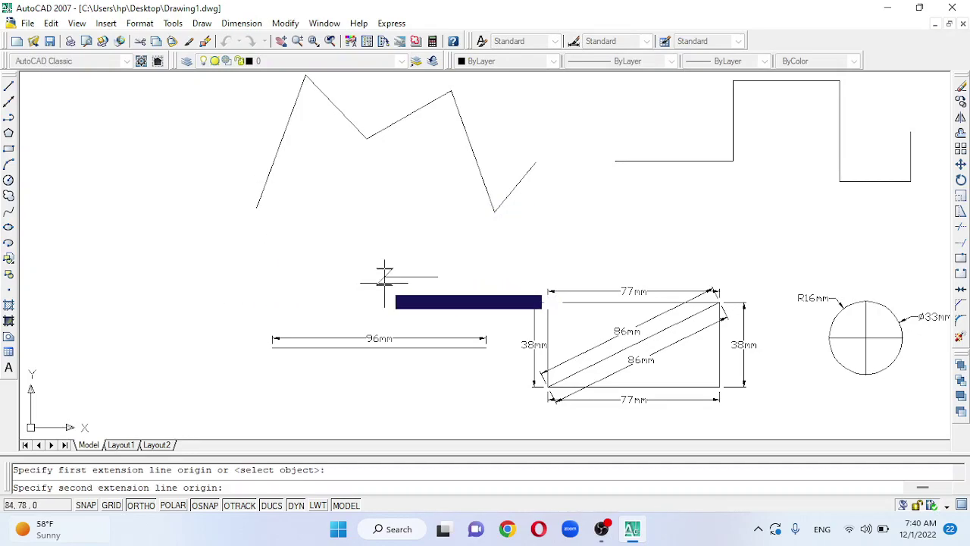
left_click(437, 277)
left_click(432, 259)
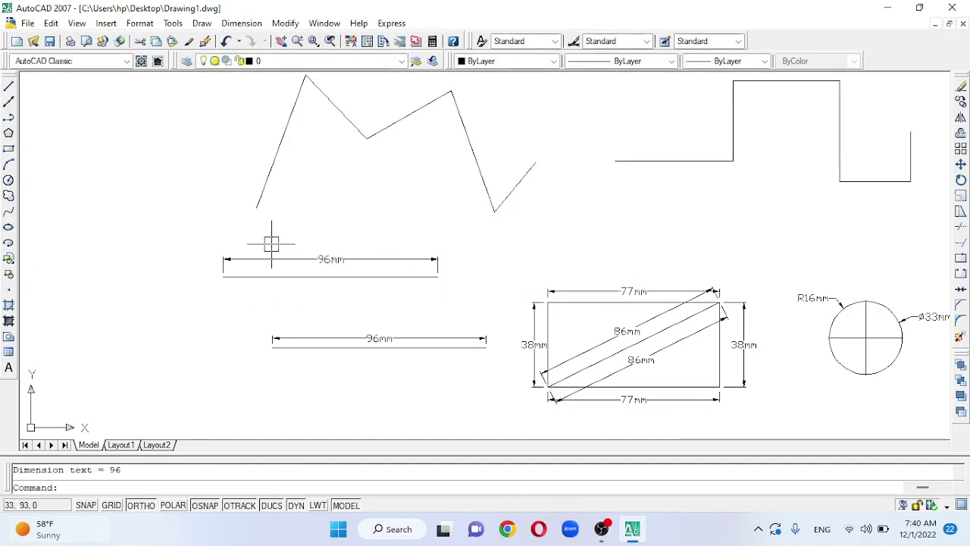
scroll(270, 243, "up", 2)
scroll(255, 318, "down", 2)
scroll(303, 280, "down", 2)
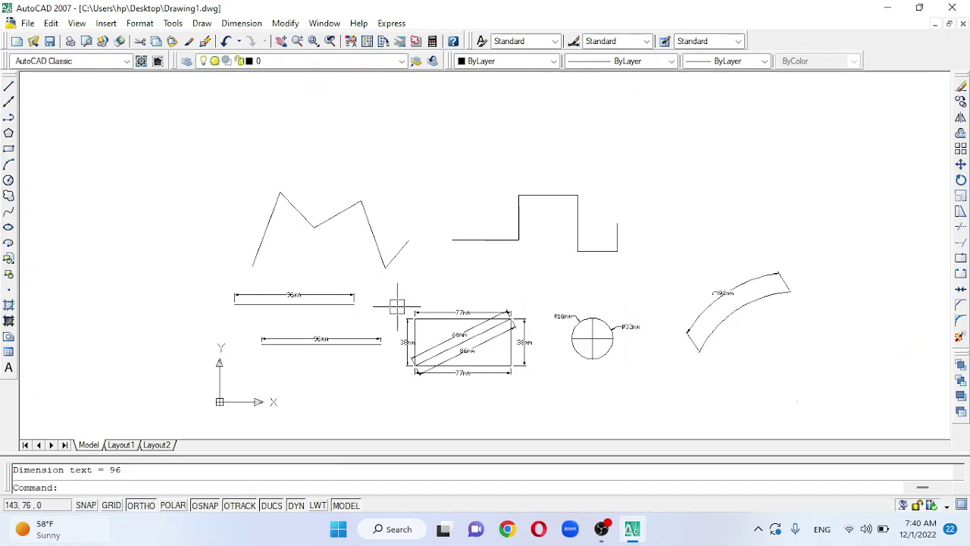
scroll(354, 297, "down", 2)
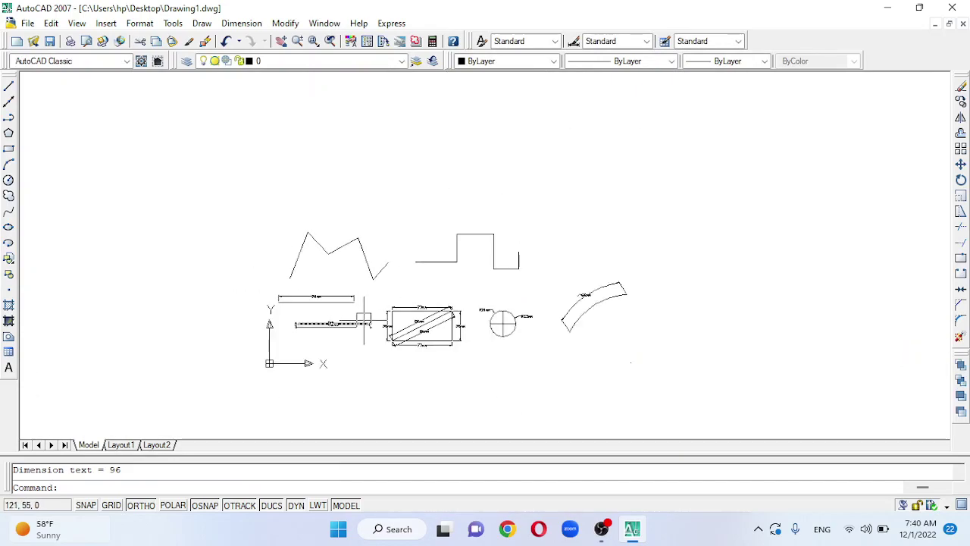
scroll(338, 274, "up", 2)
scroll(492, 302, "down", 1)
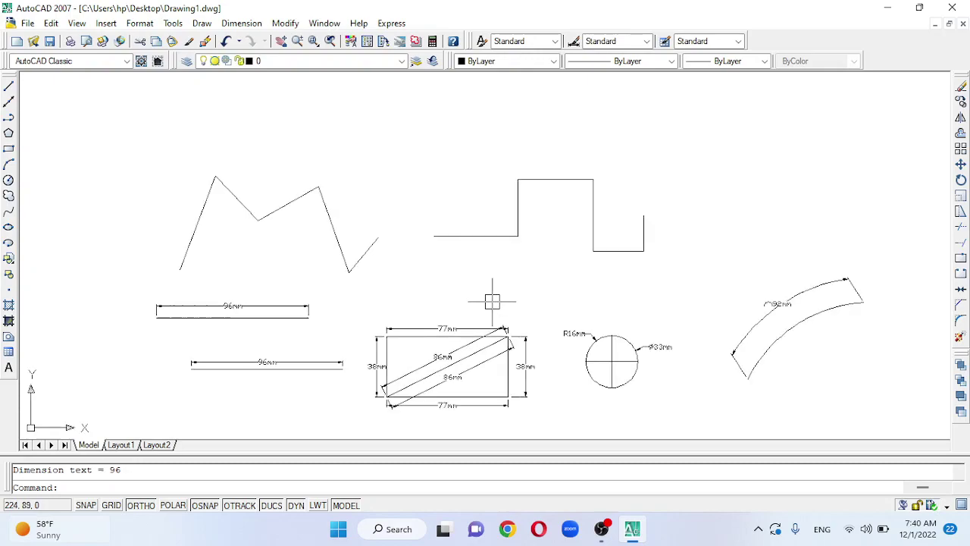
scroll(378, 308, "down", 2)
scroll(378, 309, "up", 1)
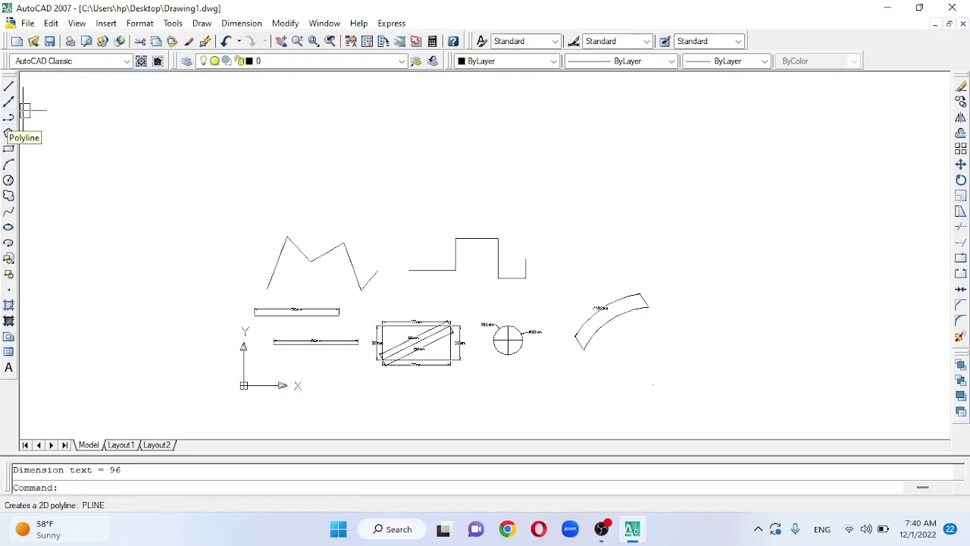
Start the Polyline command from the Draw menu
key("alt+d")
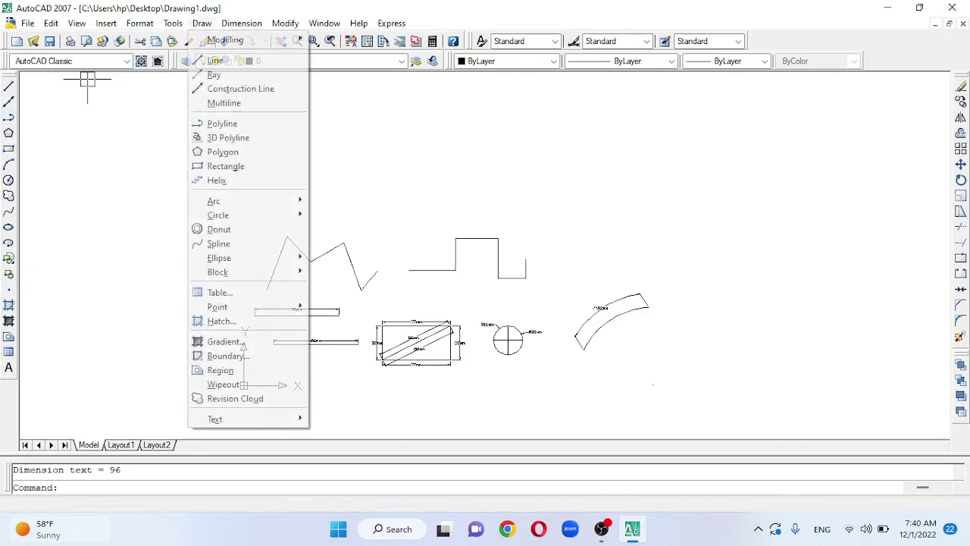
key("Down")
key("Down")
key("Down")
key("Down")
key("Down")
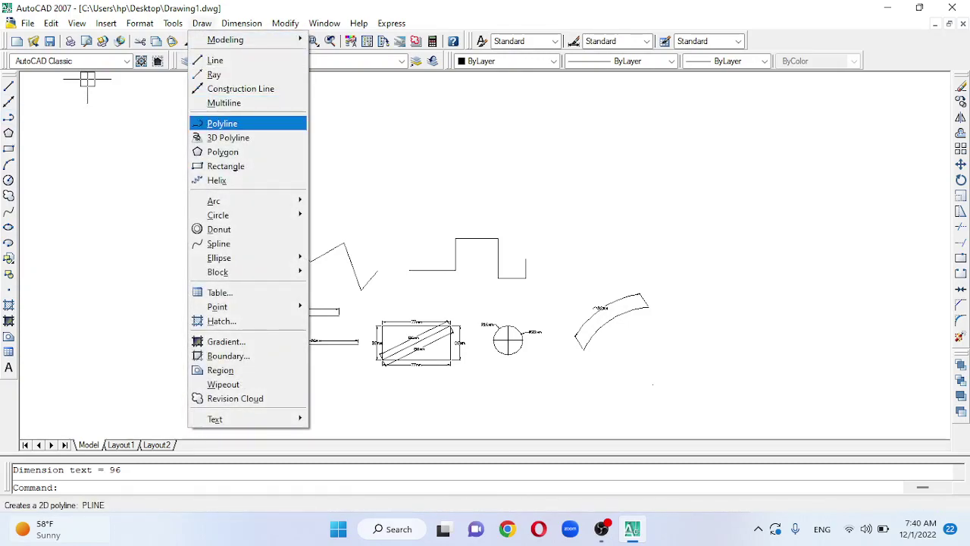
left_click(148, 173)
left_click(184, 193)
type("pl")
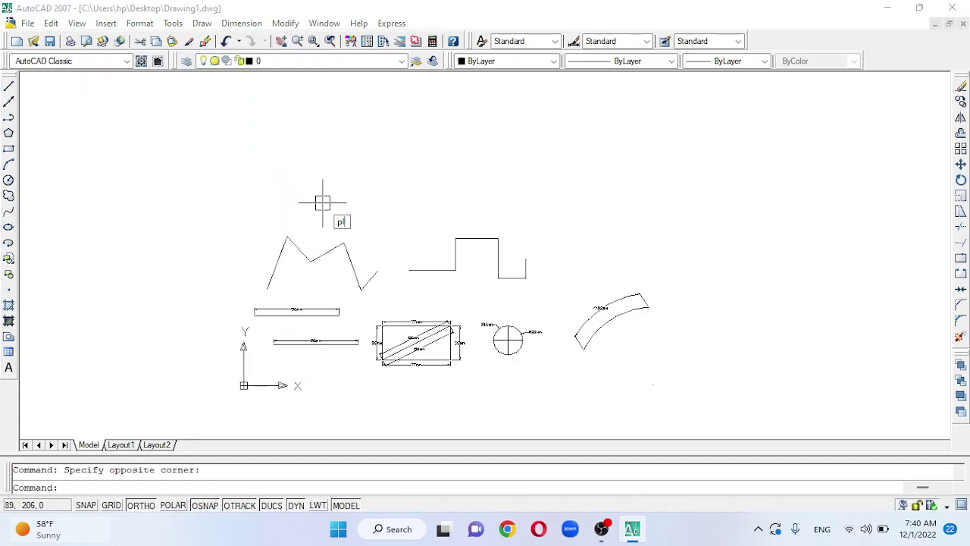
key("Return")
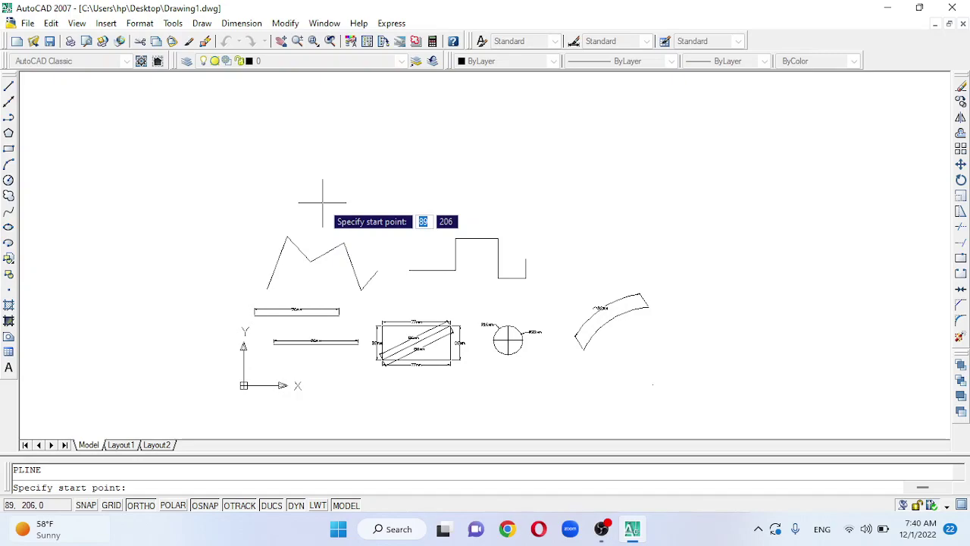
Draw an ortho polyline with two raised steps ending in a downward drop
left_click(322, 202)
left_click(399, 201)
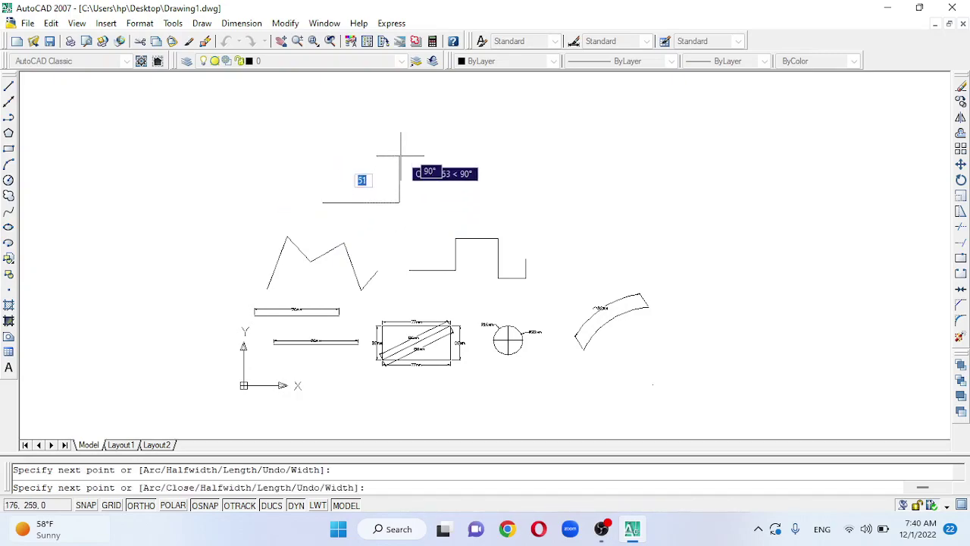
left_click(399, 149)
left_click(451, 150)
left_click(451, 194)
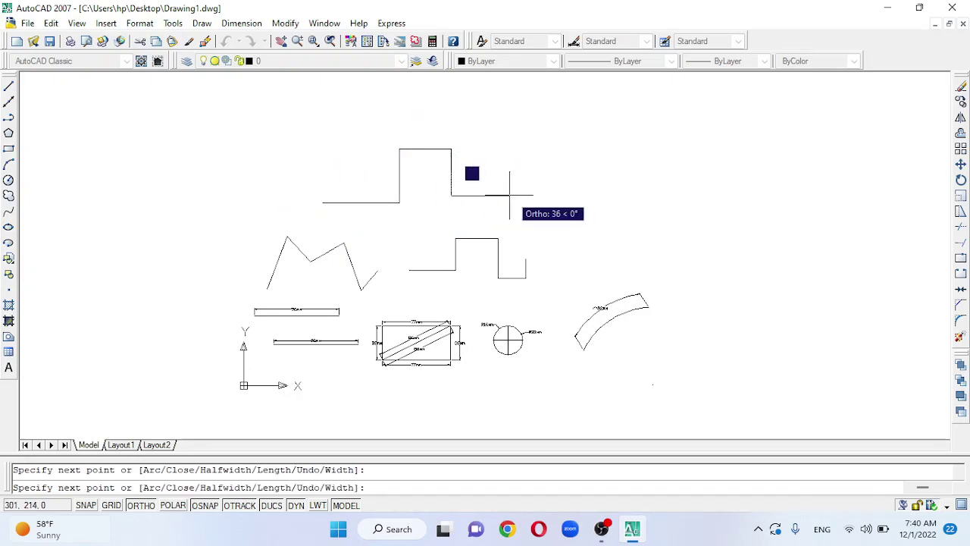
left_click(516, 195)
left_click(516, 157)
left_click(592, 158)
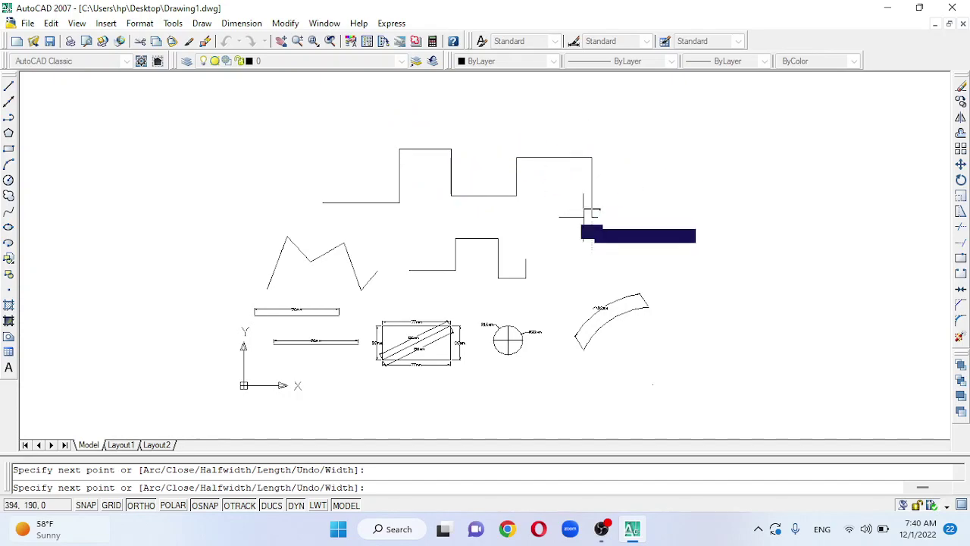
left_click(591, 215)
key("Return")
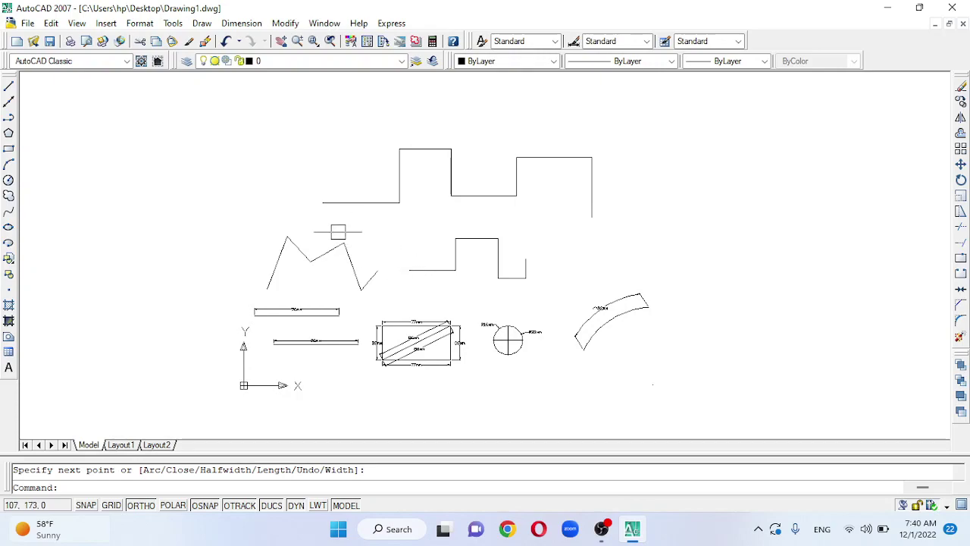
left_click(276, 263)
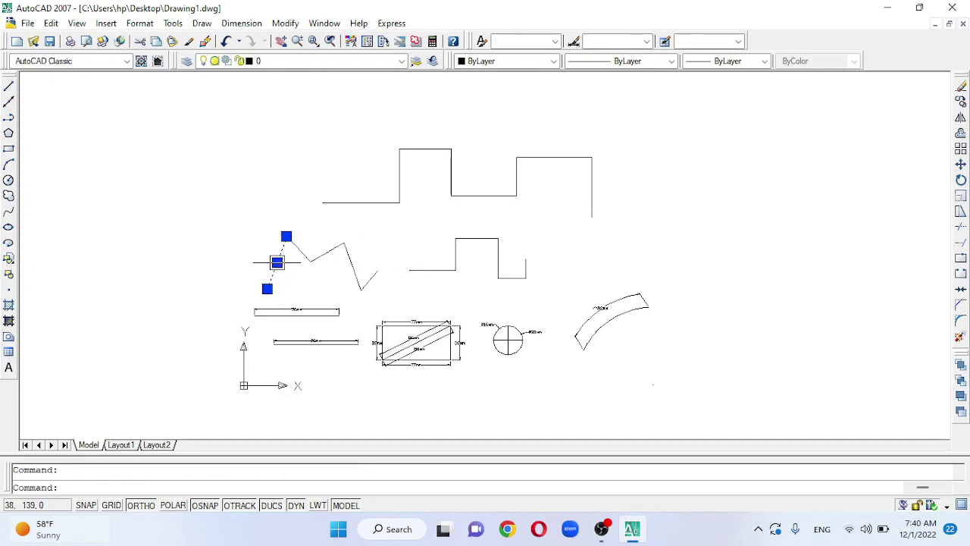
scroll(276, 262, "up", 3)
left_click(312, 229)
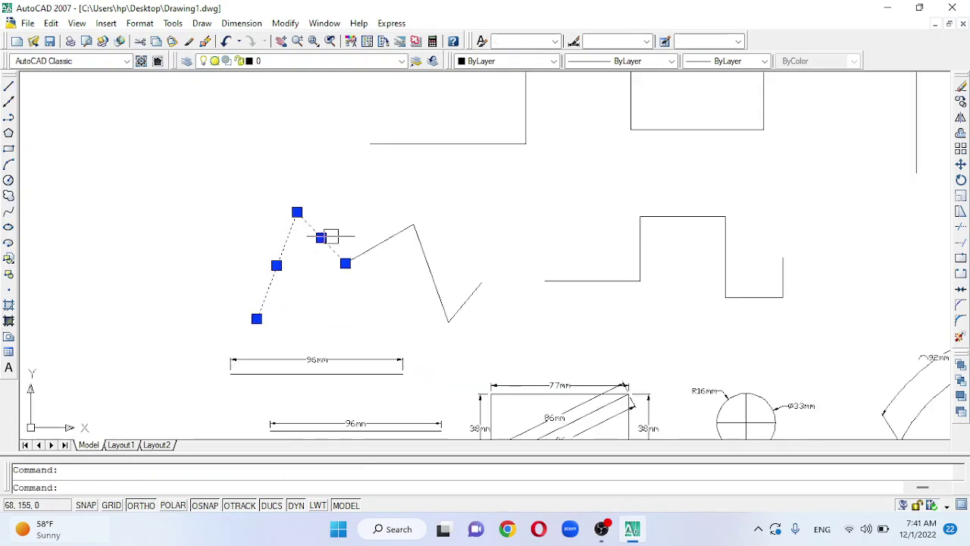
left_click(372, 250)
left_click(423, 256)
left_click(463, 300)
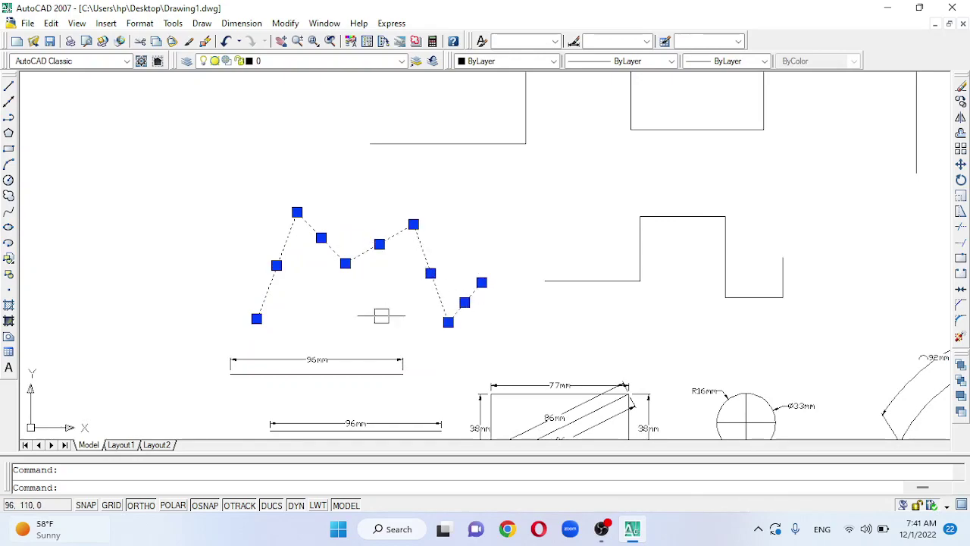
scroll(335, 337, "down", 2)
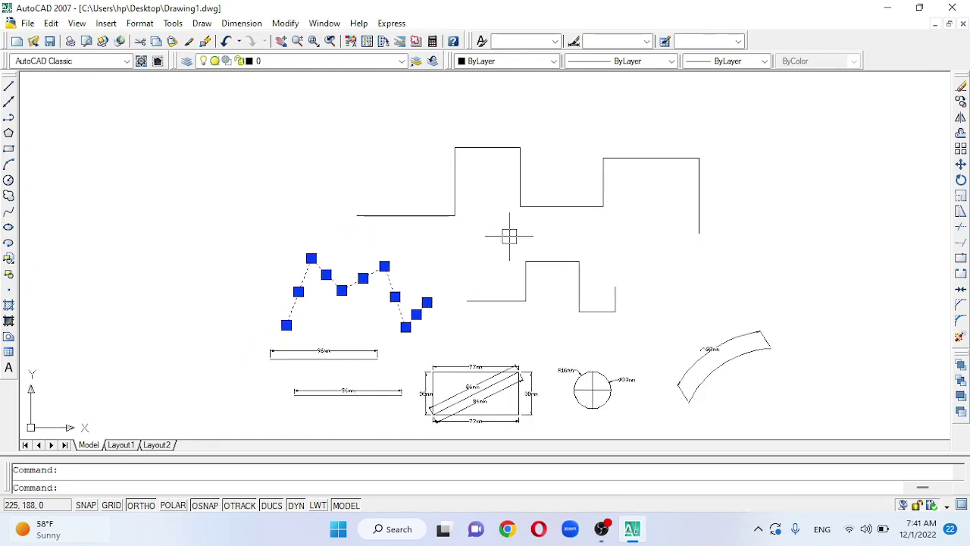
key("Escape")
left_click(422, 215)
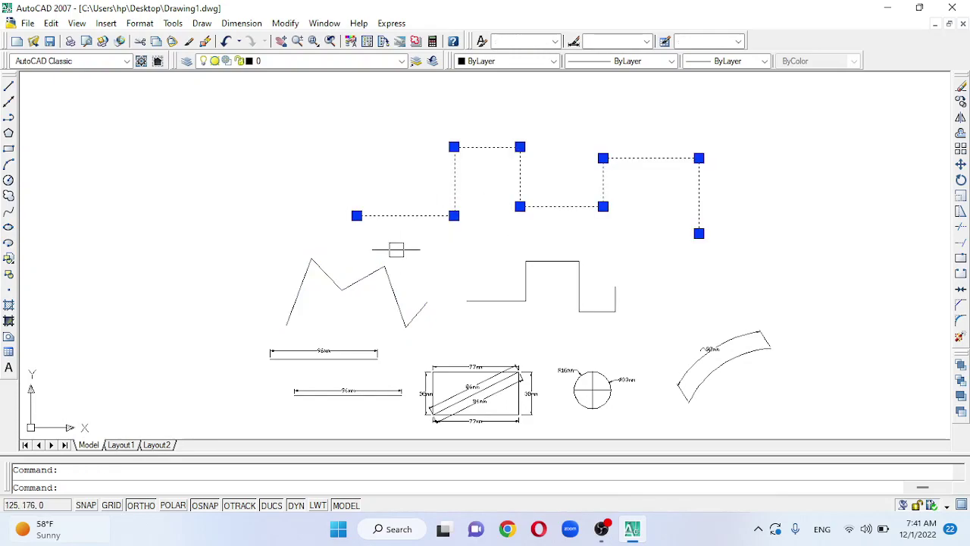
scroll(477, 254, "down", 1)
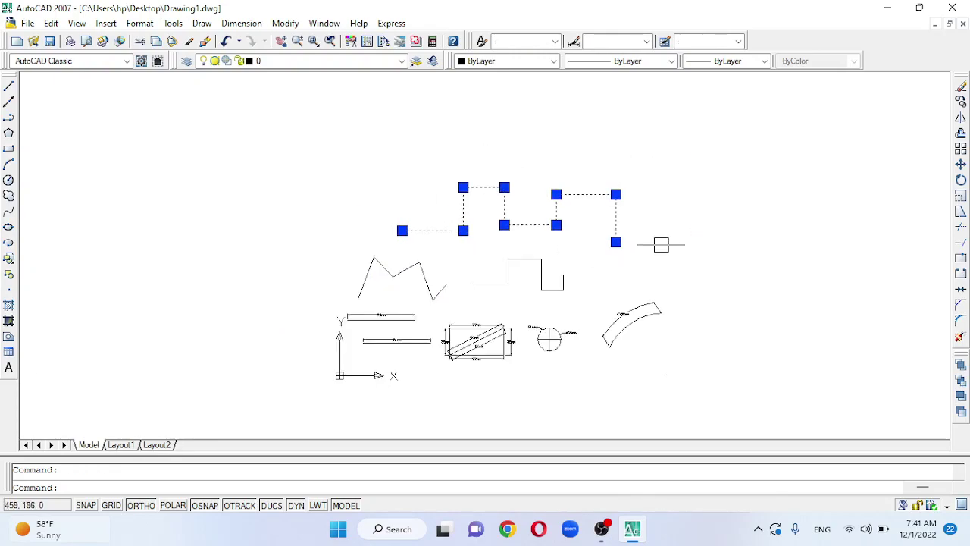
scroll(661, 244, "up", 1)
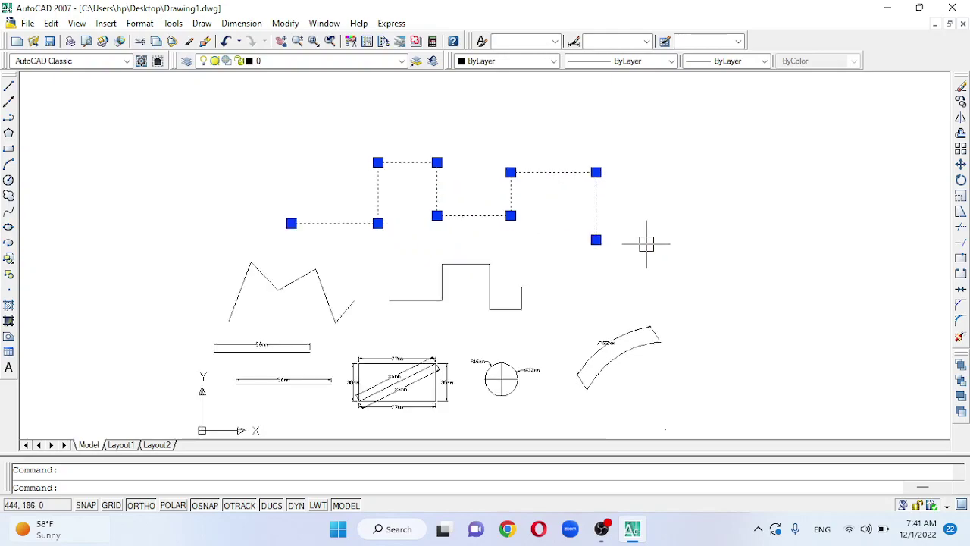
key("Escape")
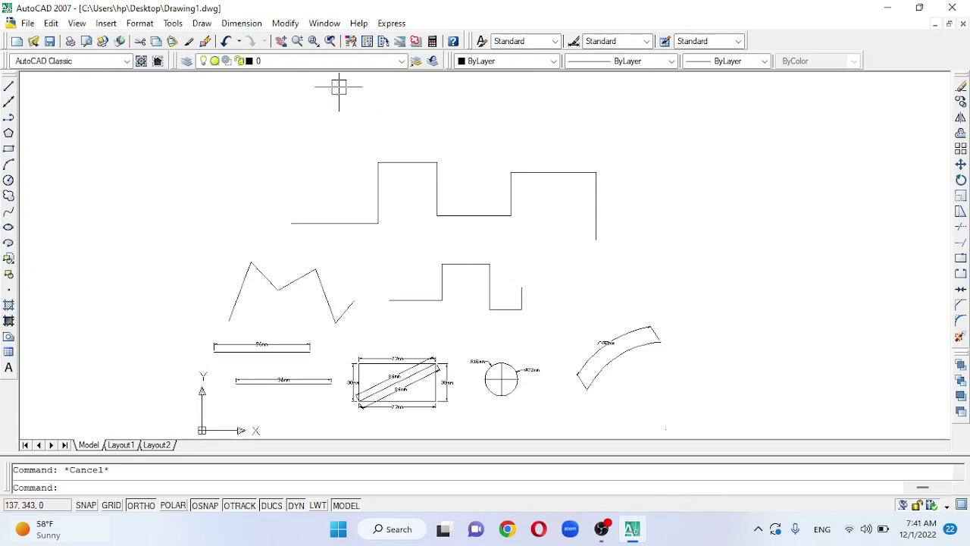
Explode the upper stepped polyline into individual lines
left_click(285, 23)
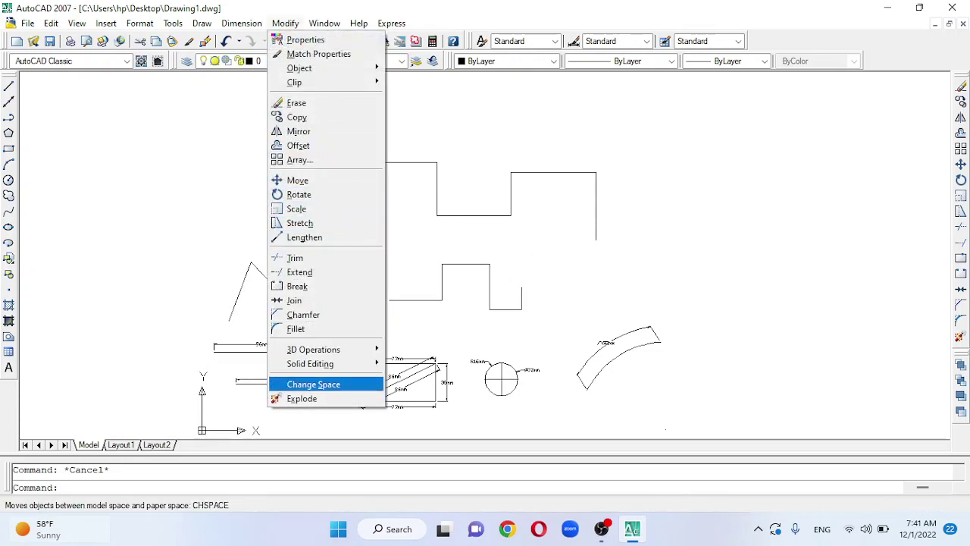
key("Escape")
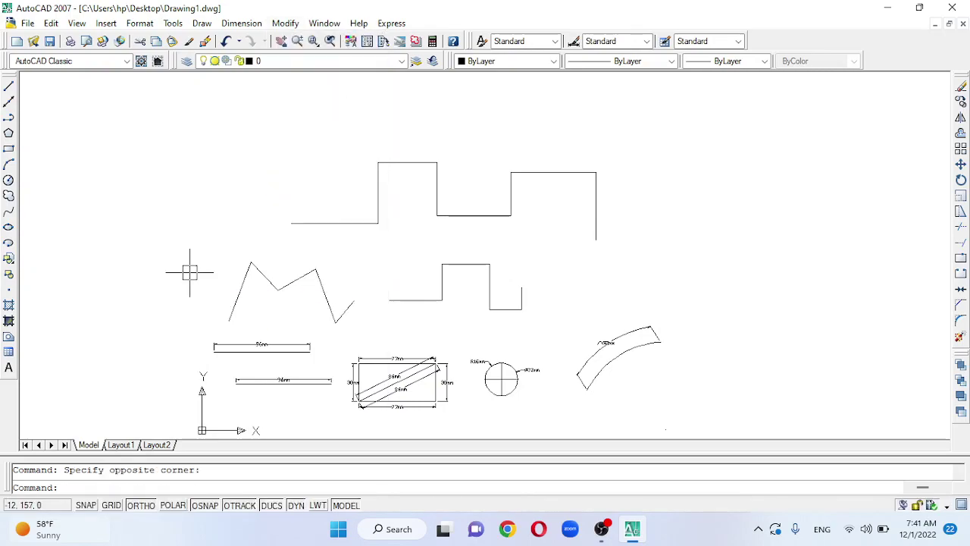
left_click(191, 266)
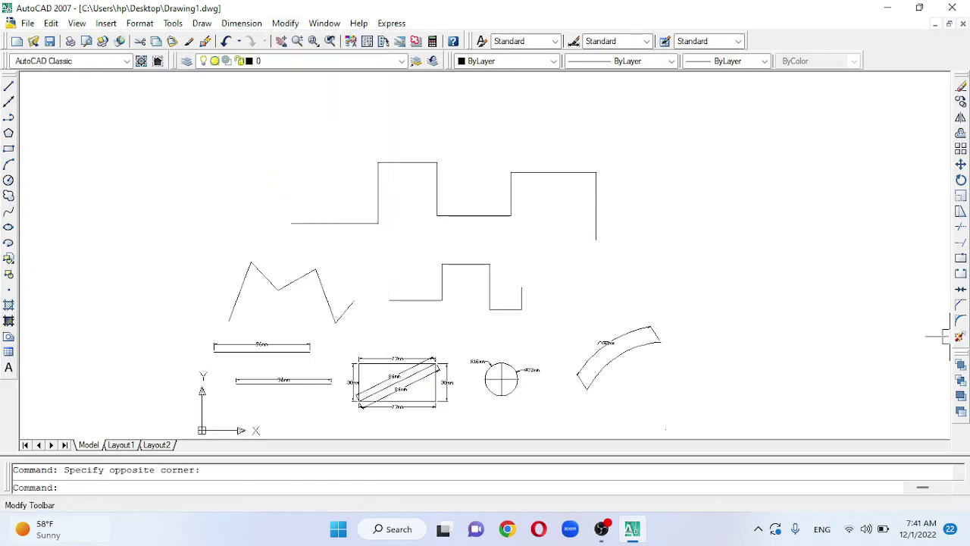
left_click(895, 333)
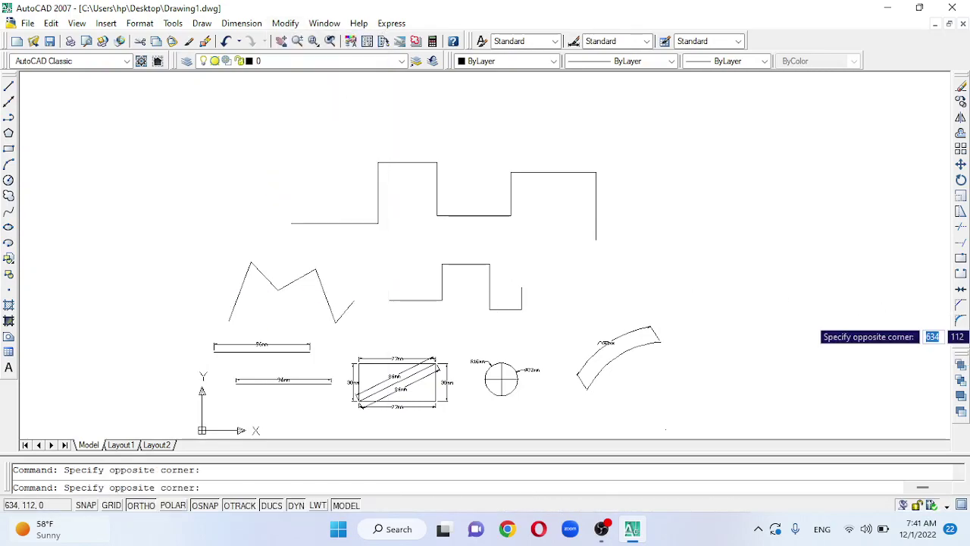
left_click(787, 293)
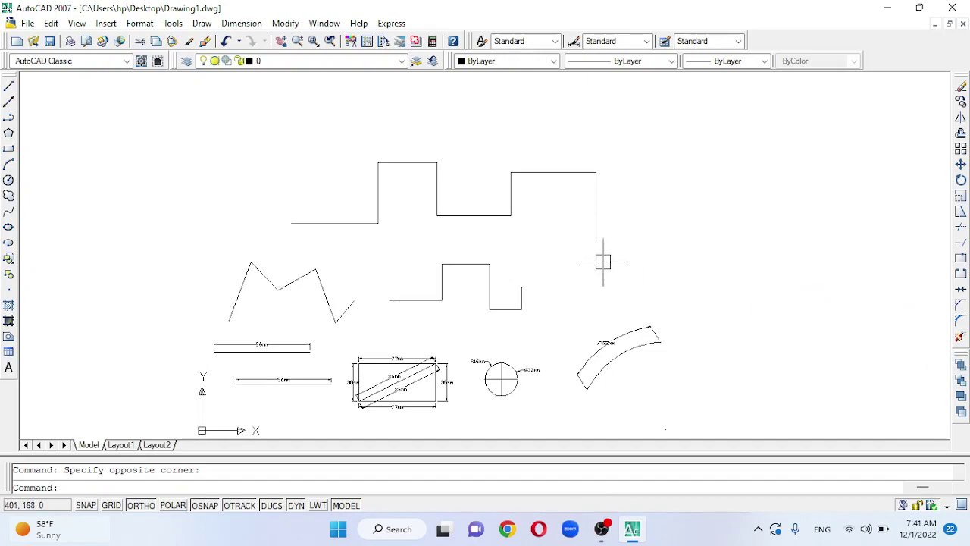
key("Return")
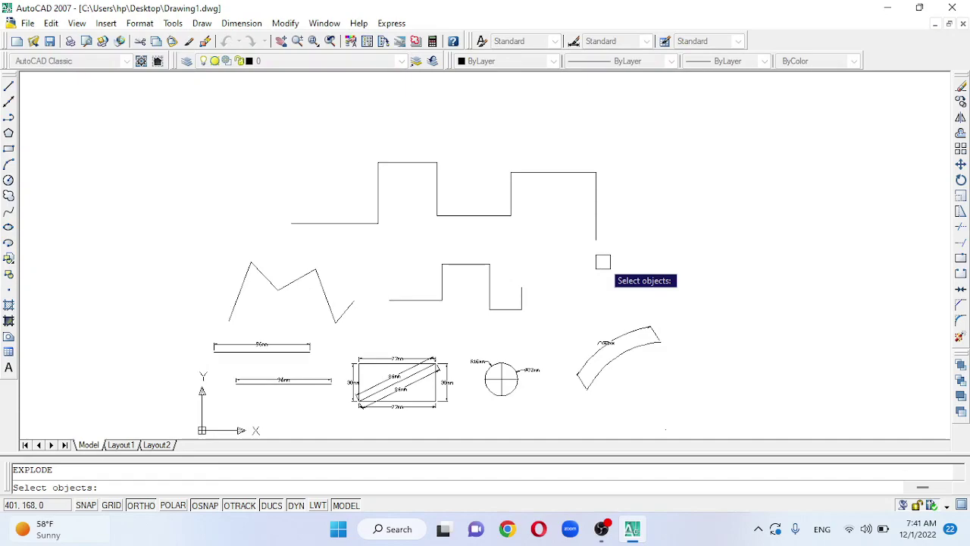
left_click(597, 209)
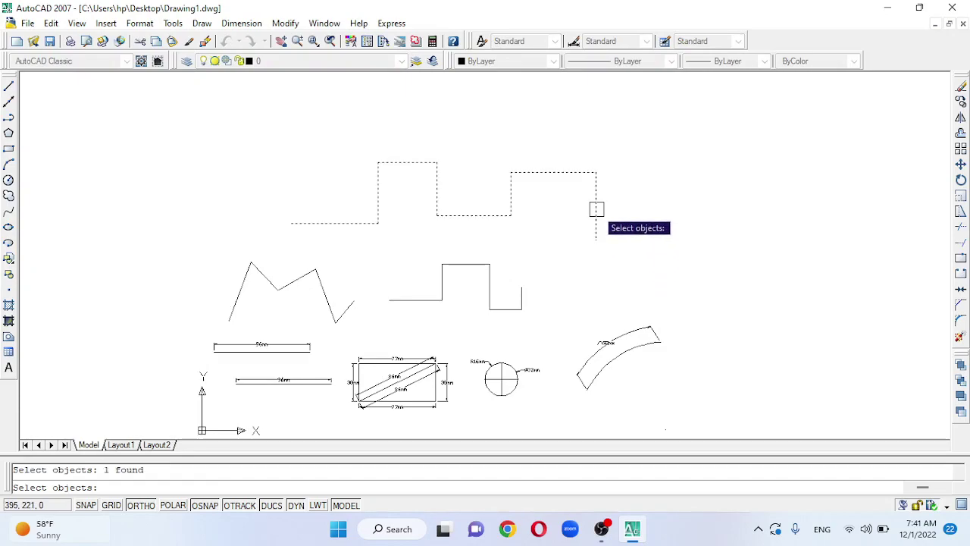
key("Return")
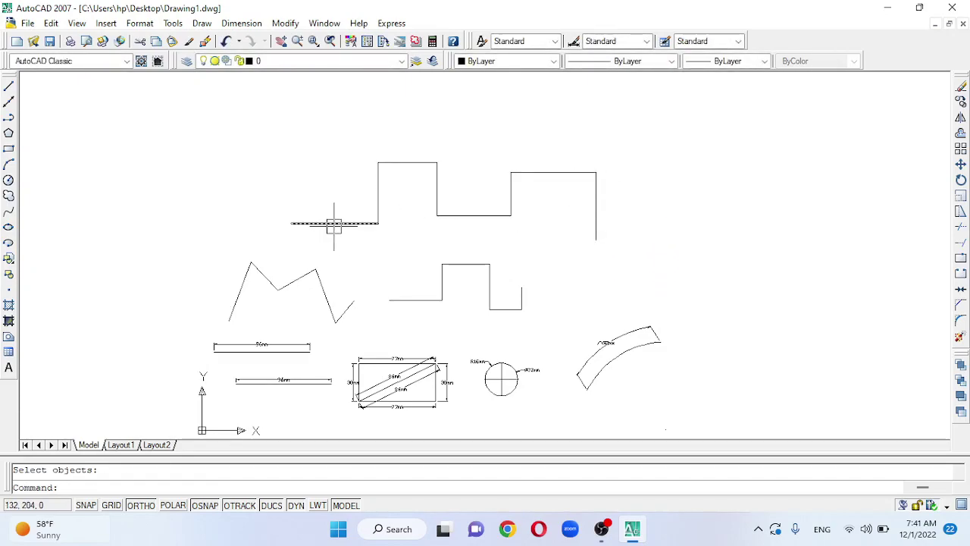
Select each exploded piece in turn to confirm they are separate lines
left_click(325, 223)
left_click(378, 201)
left_click(407, 162)
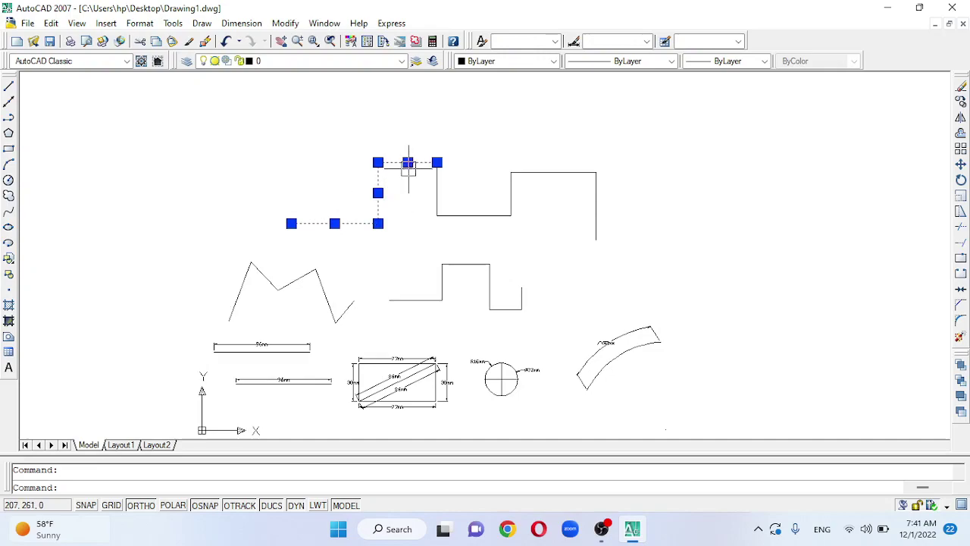
left_click(436, 190)
left_click(436, 191)
left_click(473, 215)
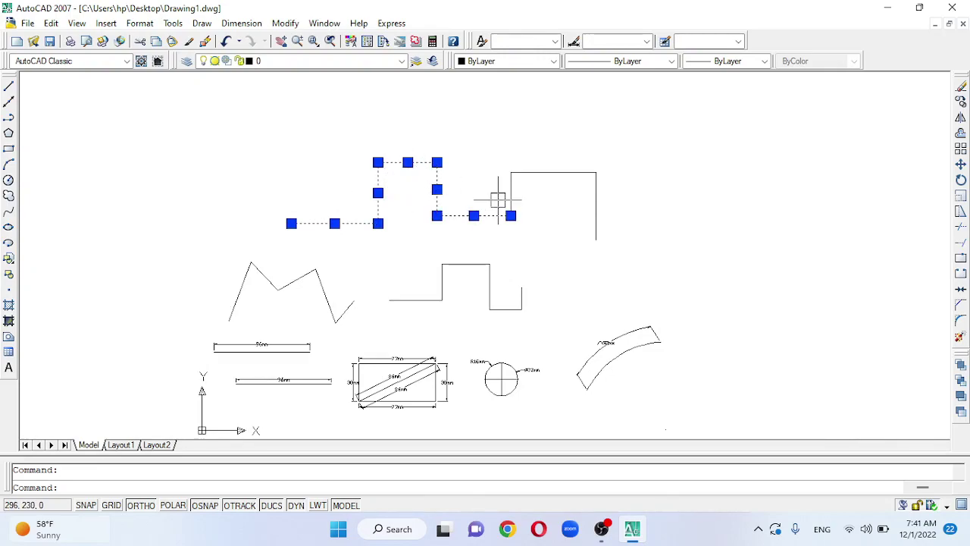
left_click(512, 191)
left_click(537, 172)
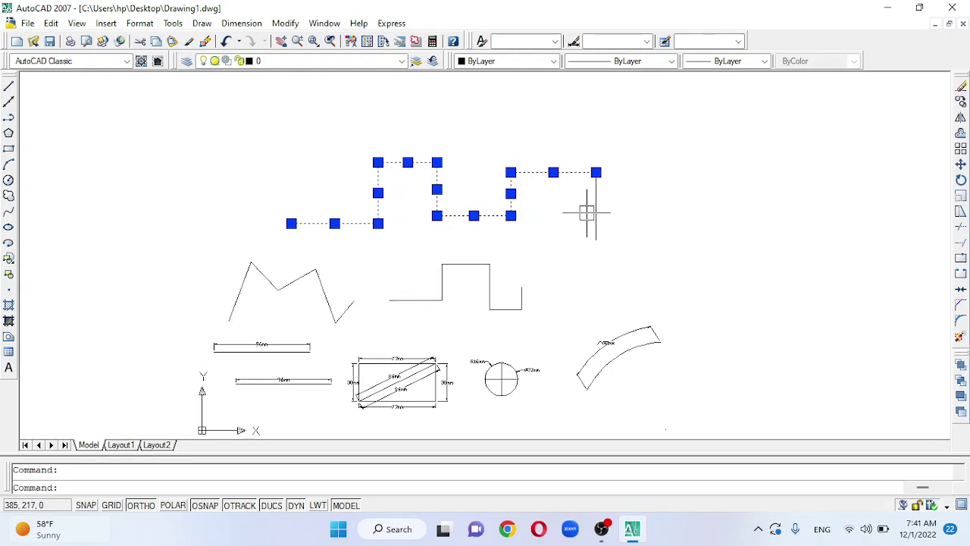
left_click(596, 209)
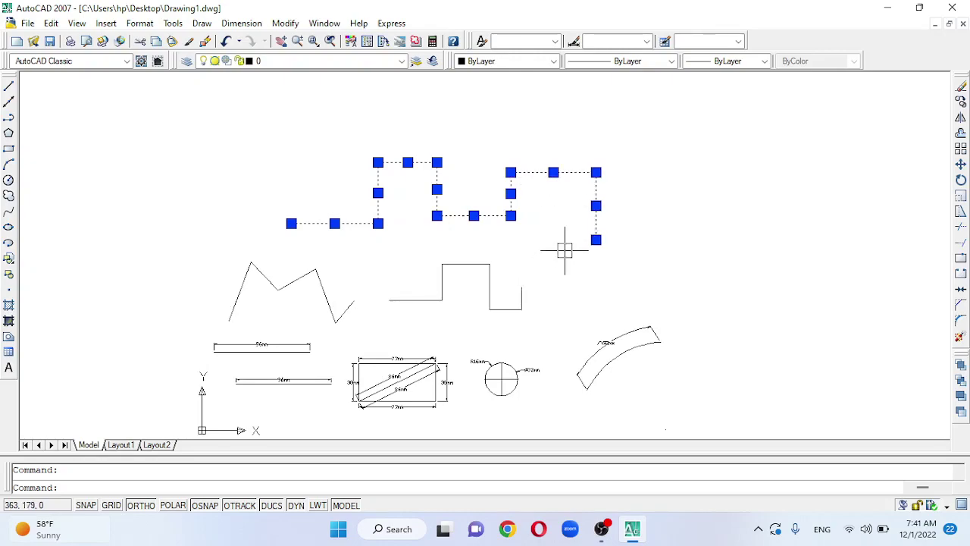
key("Escape")
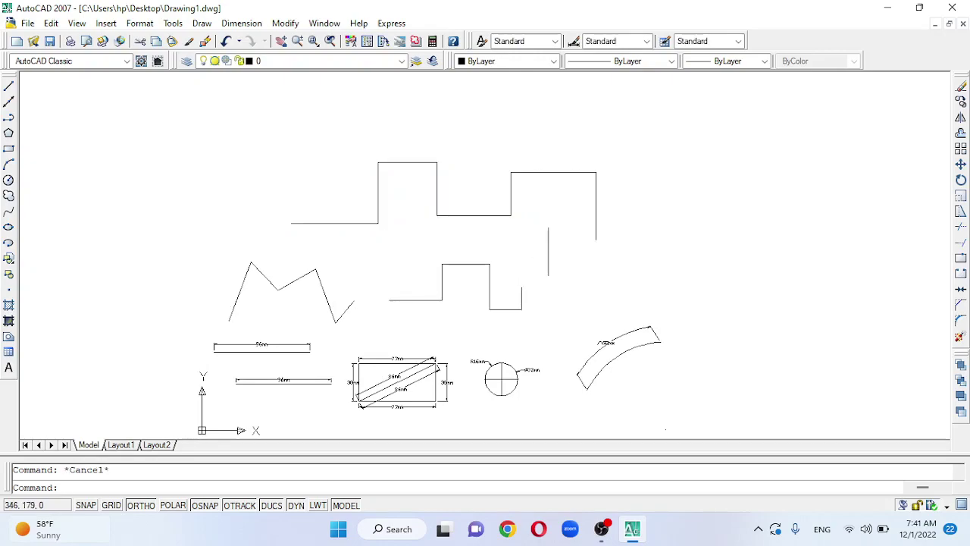
scroll(455, 269, "down", 2)
scroll(464, 263, "up", 2)
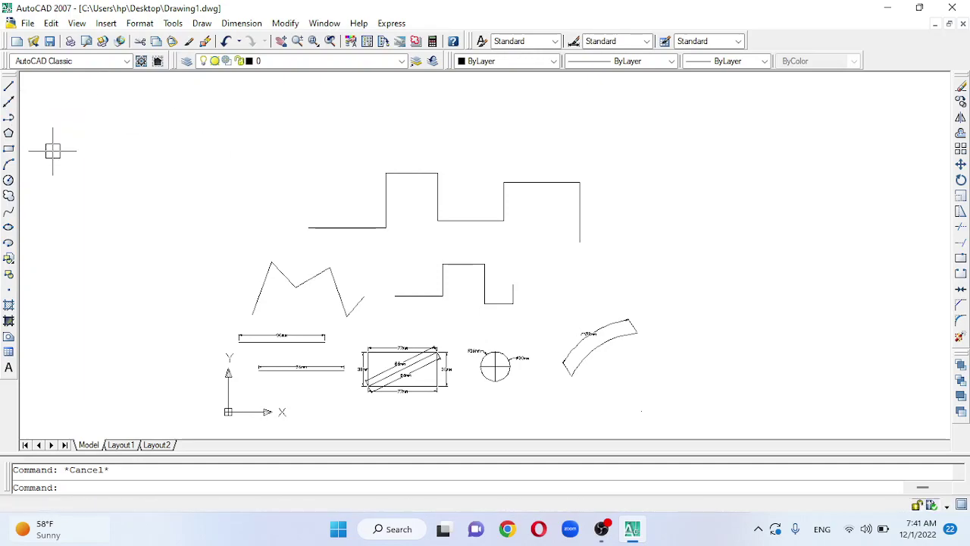
scroll(212, 282, "down", 2)
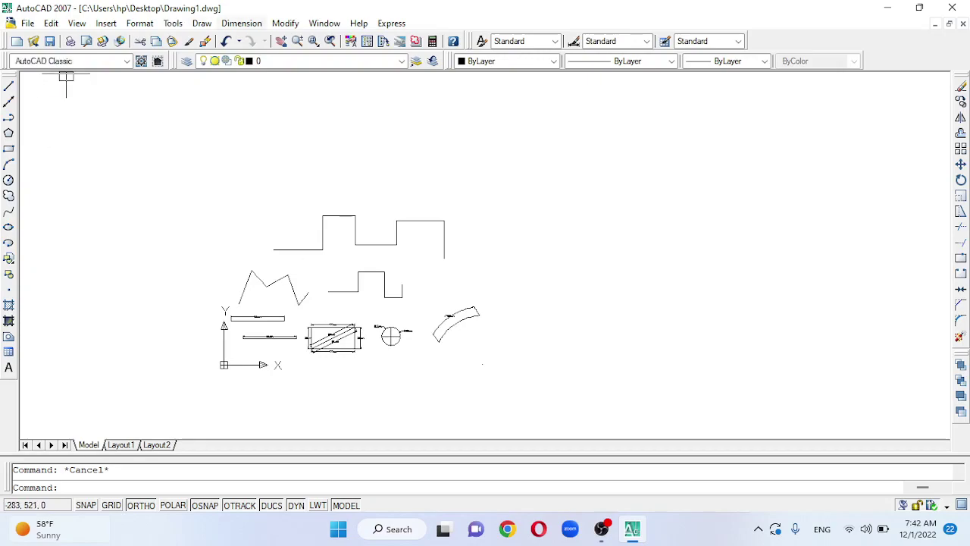
Place eight vertical construction lines to the right of the shapes
left_click(201, 23)
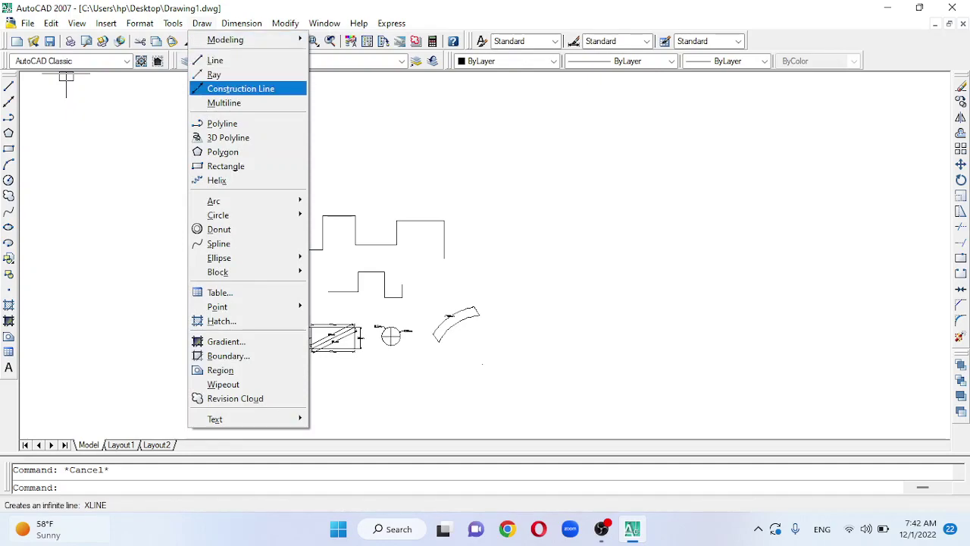
left_click(66, 76)
left_click(158, 103)
left_click(148, 119)
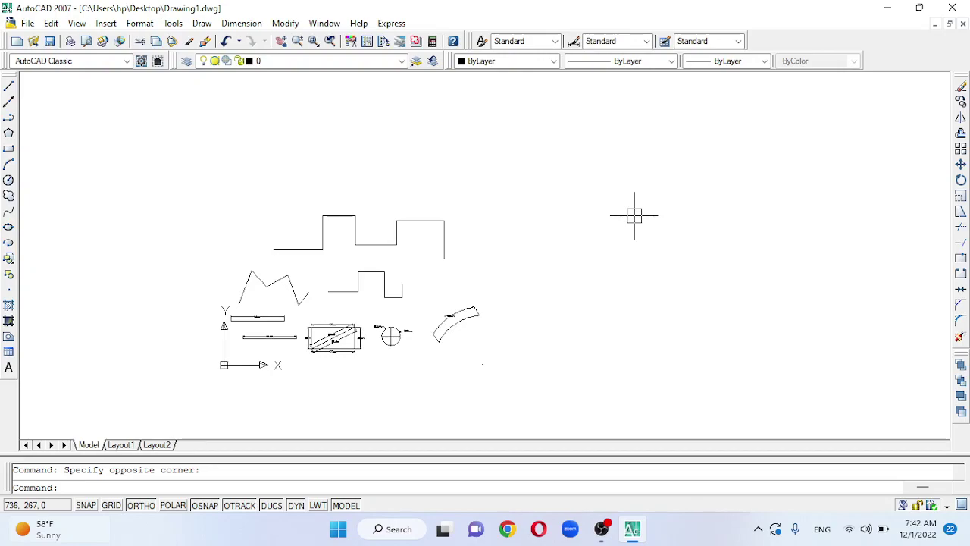
type("xl")
key("Return")
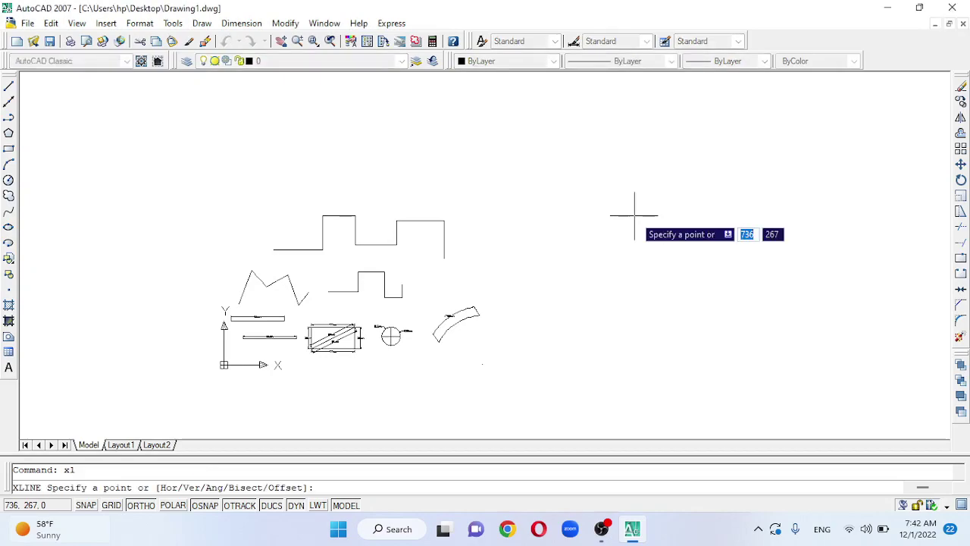
type("v")
key("Return")
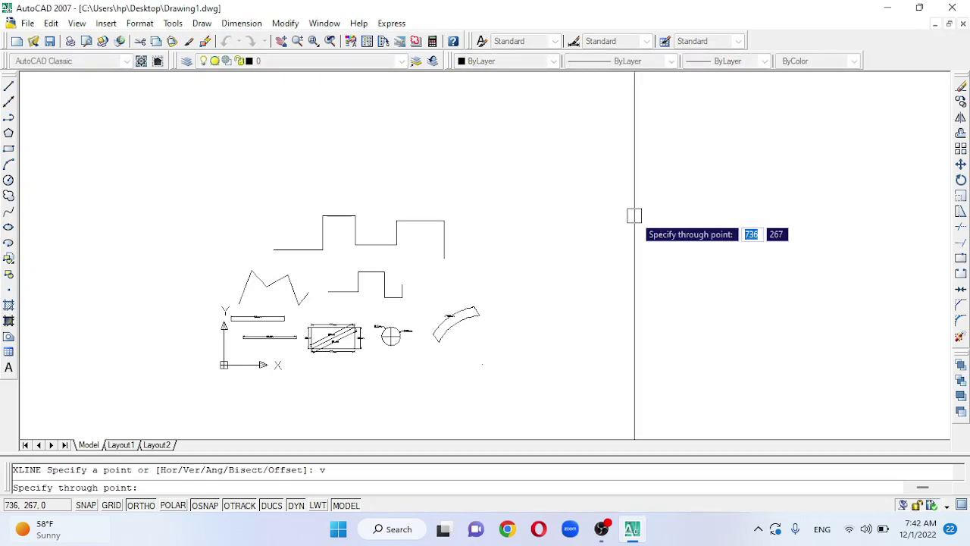
left_click(564, 290)
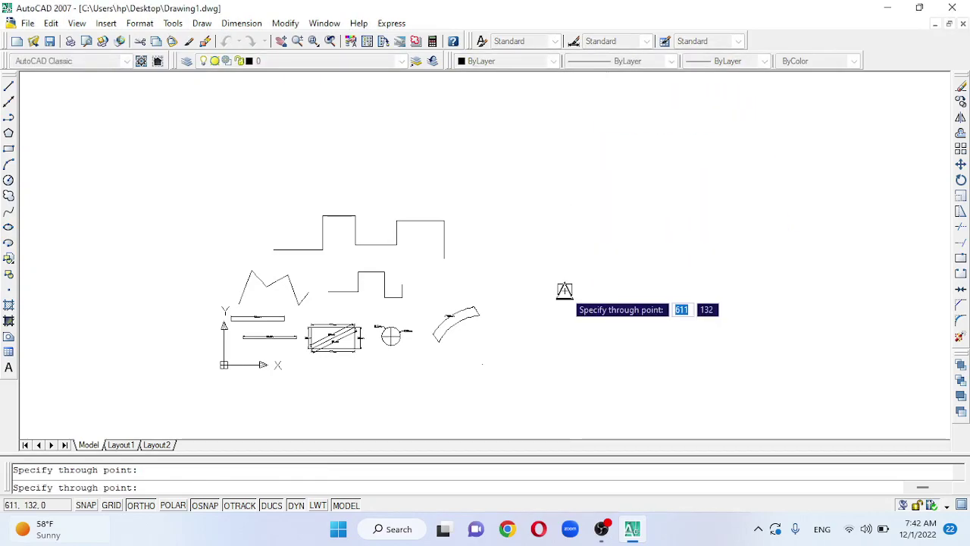
left_click(597, 289)
left_click(648, 289)
left_click(706, 287)
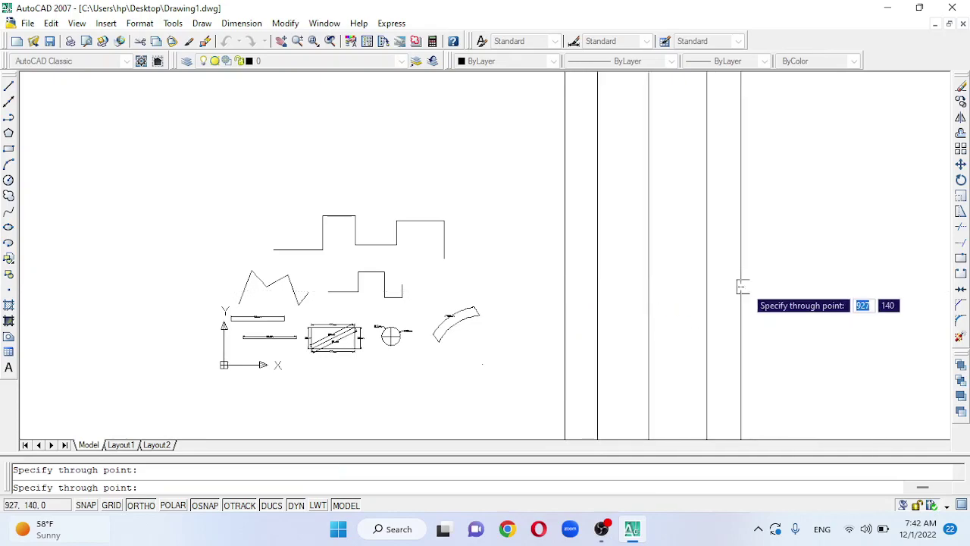
left_click(741, 287)
left_click(782, 284)
left_click(825, 279)
left_click(862, 278)
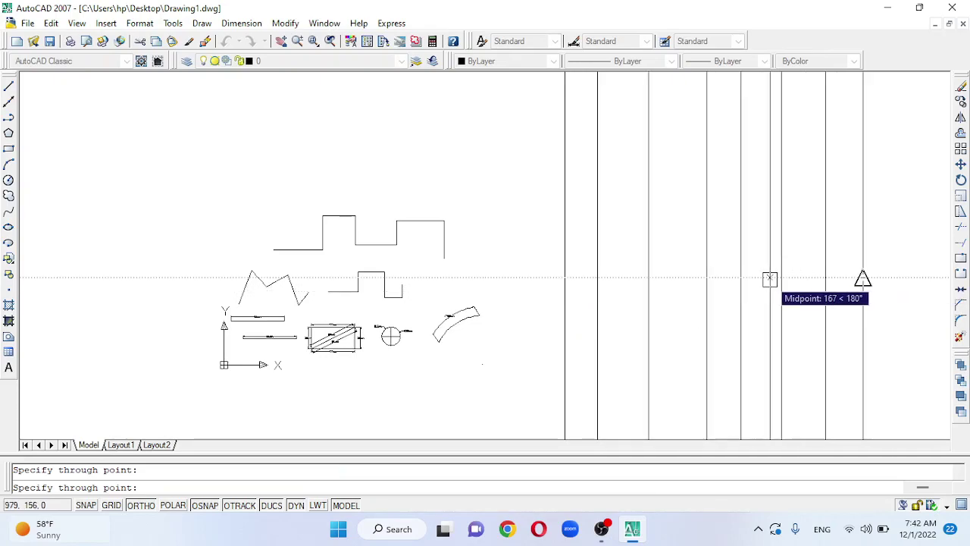
key("Escape")
type("x")
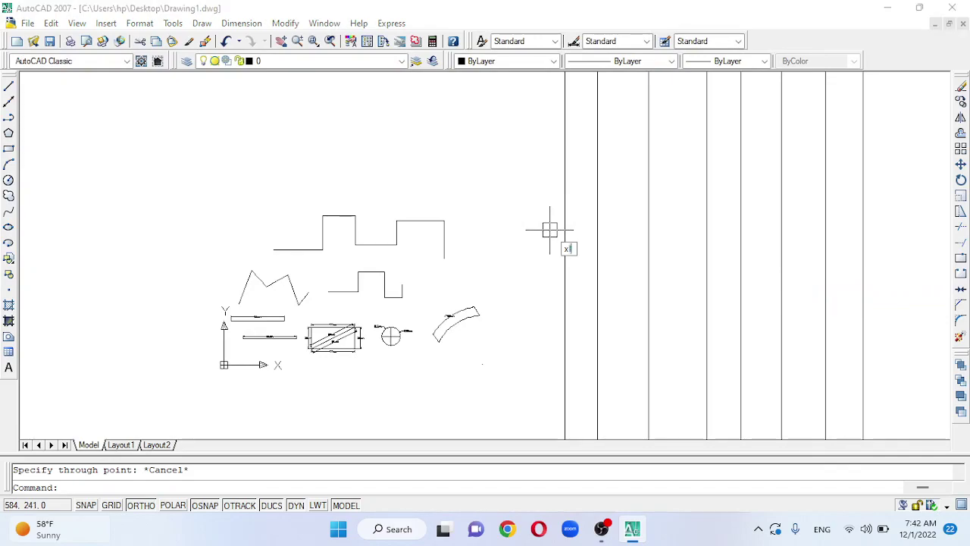
Add seven horizontal construction lines crossing the sheet
type("l")
key("Return")
type("h")
key("Return")
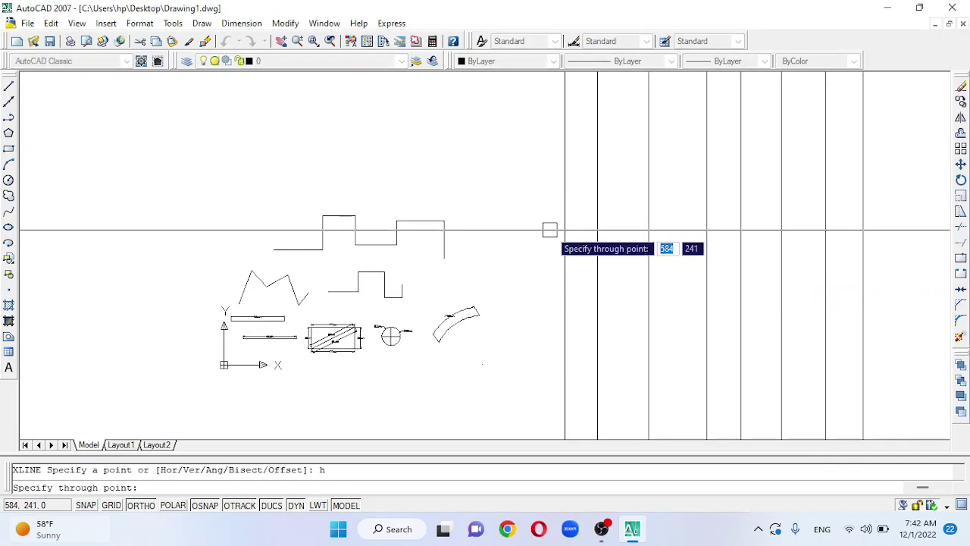
left_click(549, 229)
left_click(541, 304)
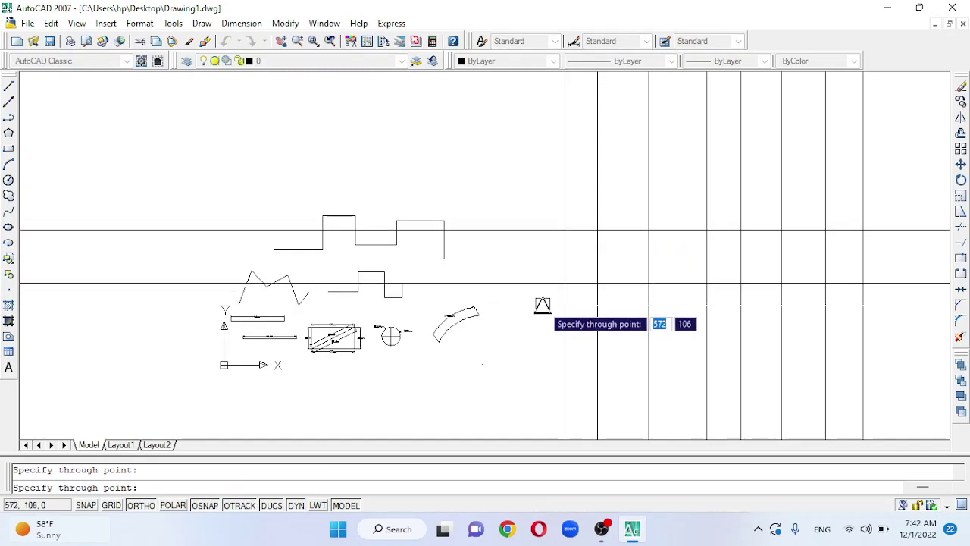
left_click(533, 270)
left_click(541, 210)
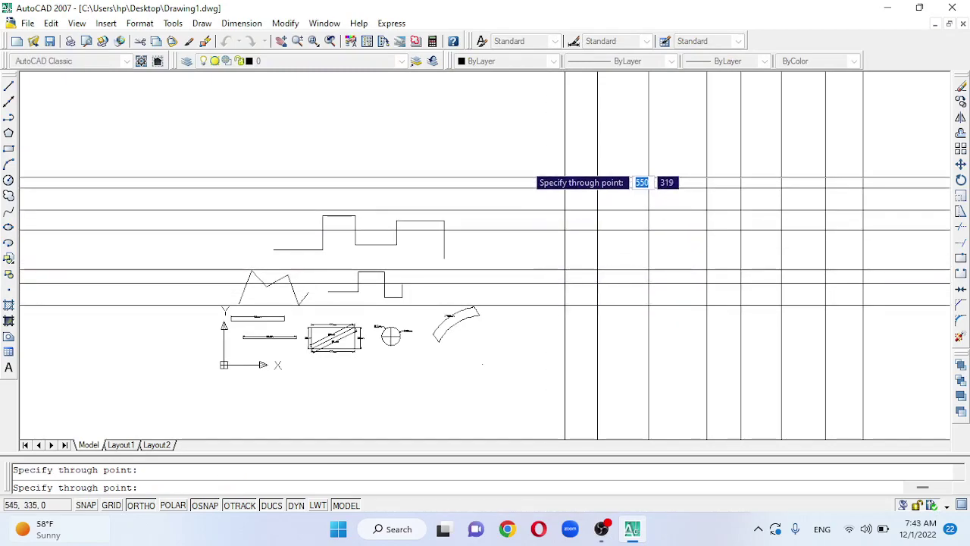
left_click(534, 188)
left_click(517, 152)
left_click(516, 164)
key("Escape")
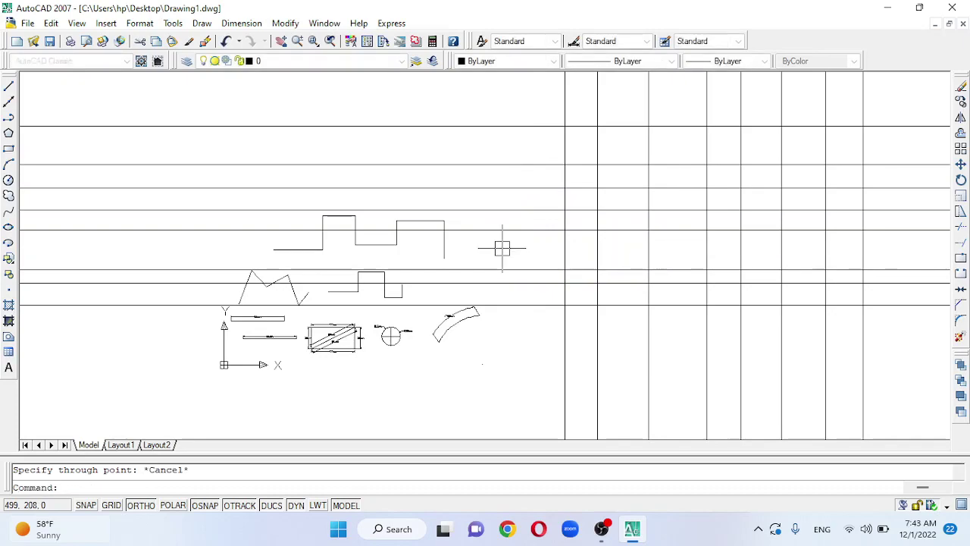
Crossing-window select all 16 construction lines and delete them
scroll(477, 337, "down", 2)
scroll(541, 311, "up", 2)
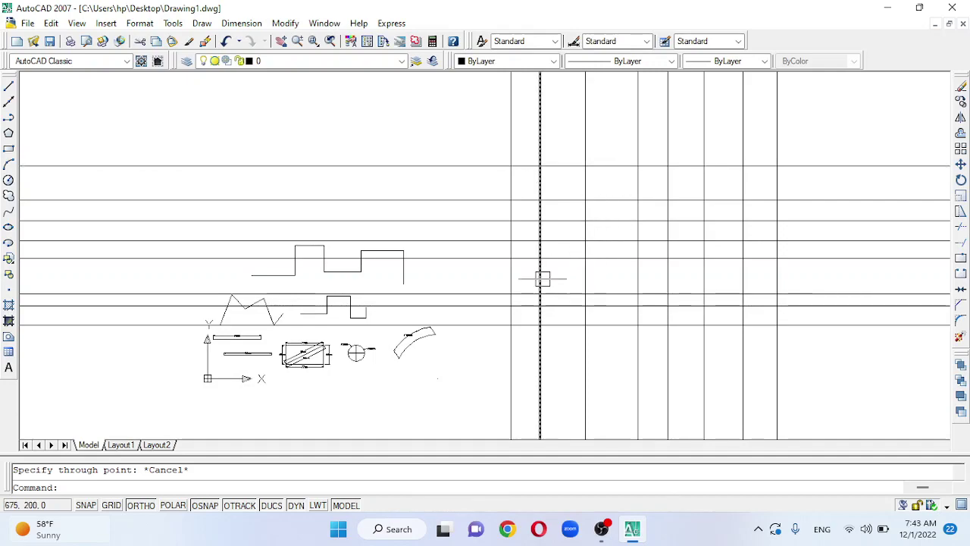
left_click(834, 361)
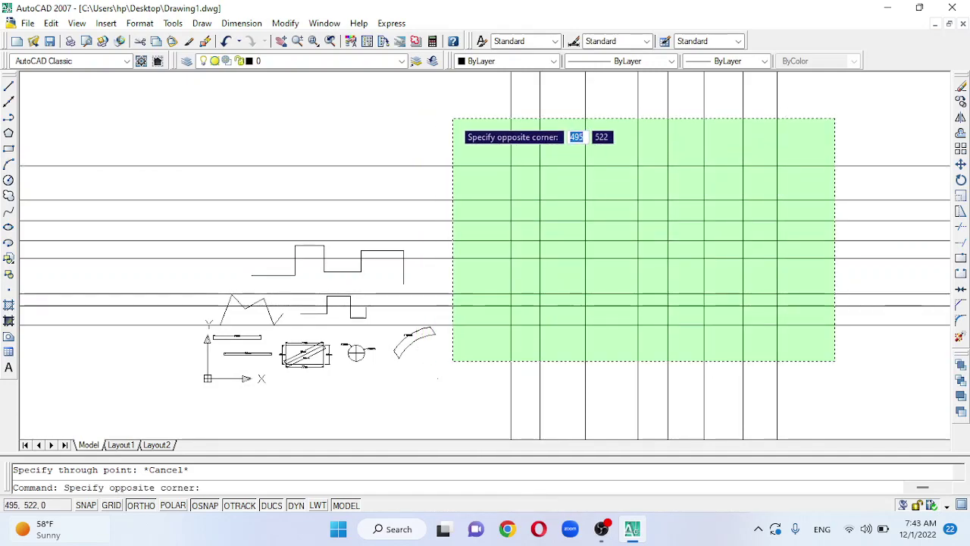
key("Escape")
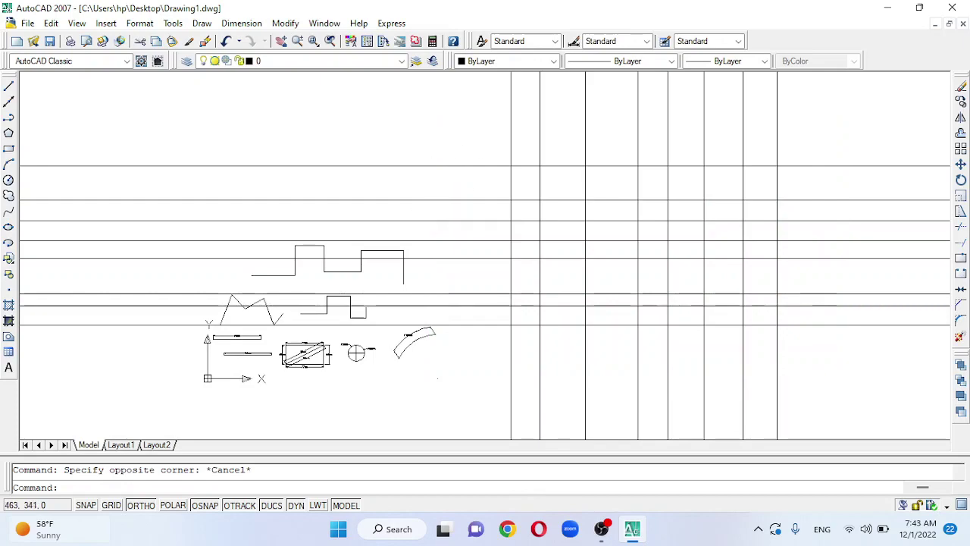
scroll(404, 265, "up", 3)
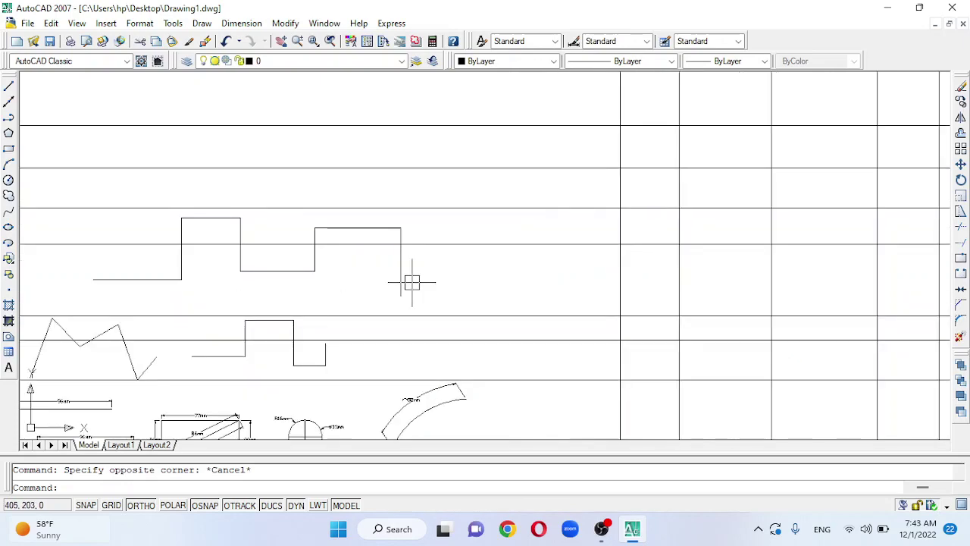
scroll(419, 276, "down", 4)
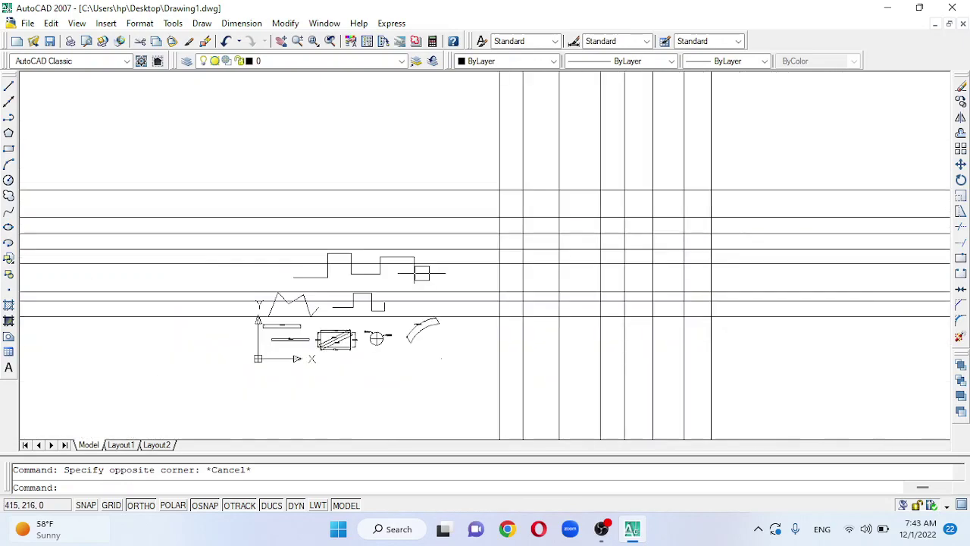
left_click(759, 370)
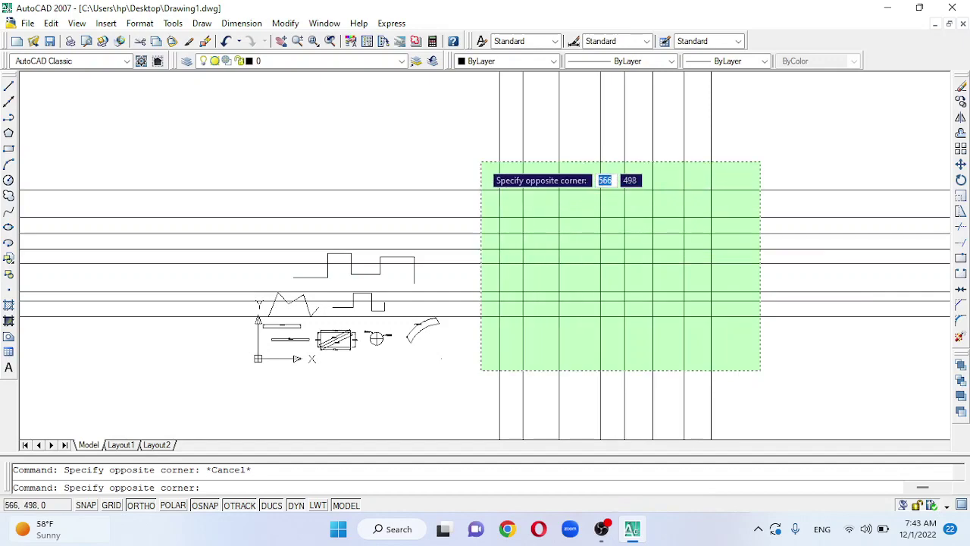
left_click(481, 161)
key("Delete")
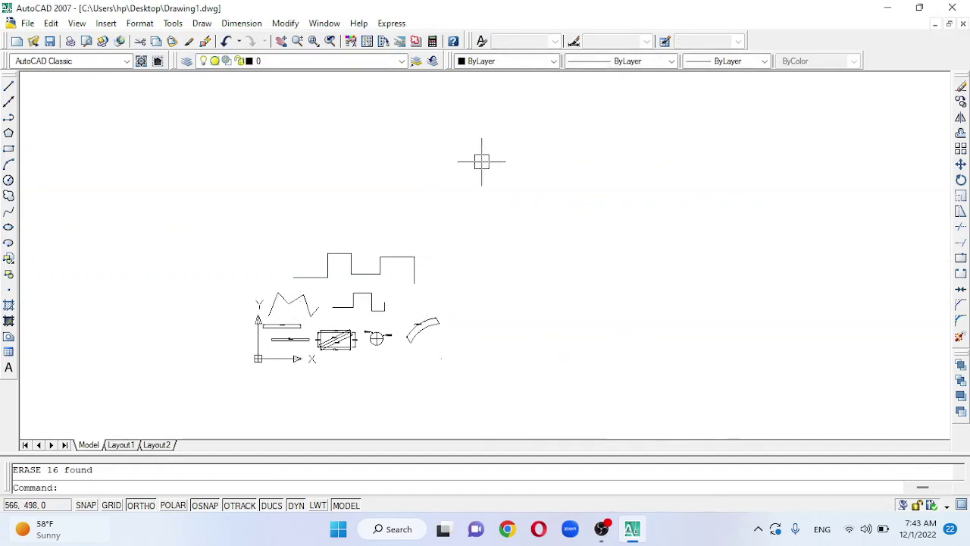
scroll(461, 285, "up", 1)
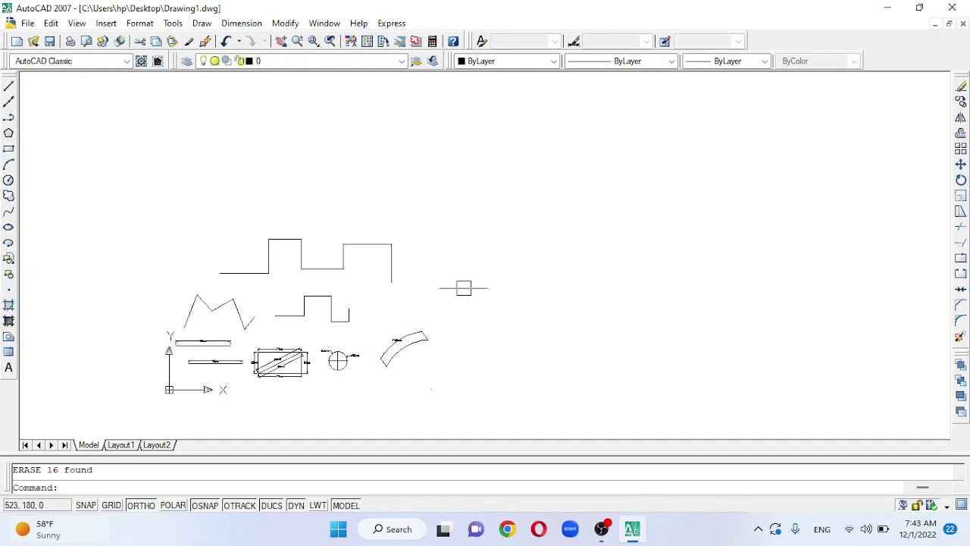
scroll(426, 295, "up", 1)
left_click(456, 288)
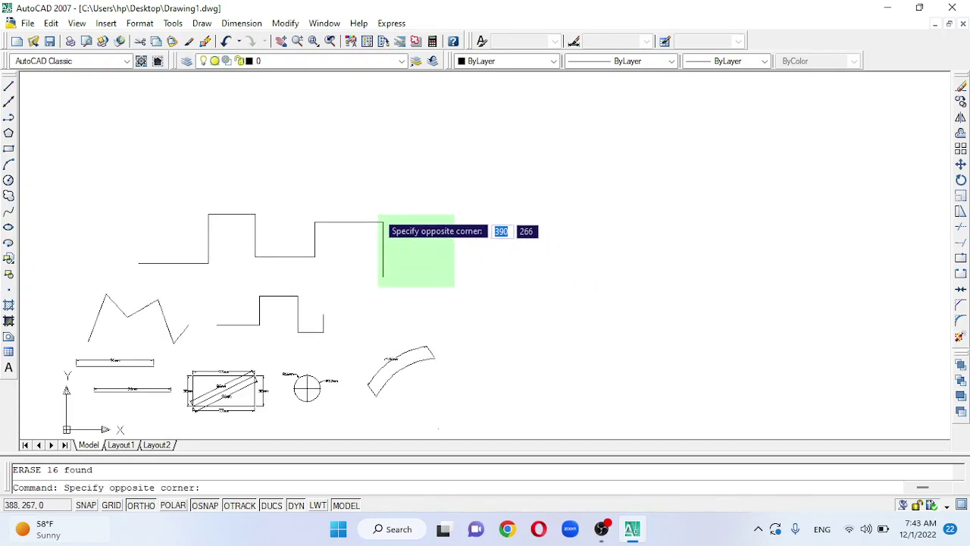
left_click(357, 185)
left_click(145, 188)
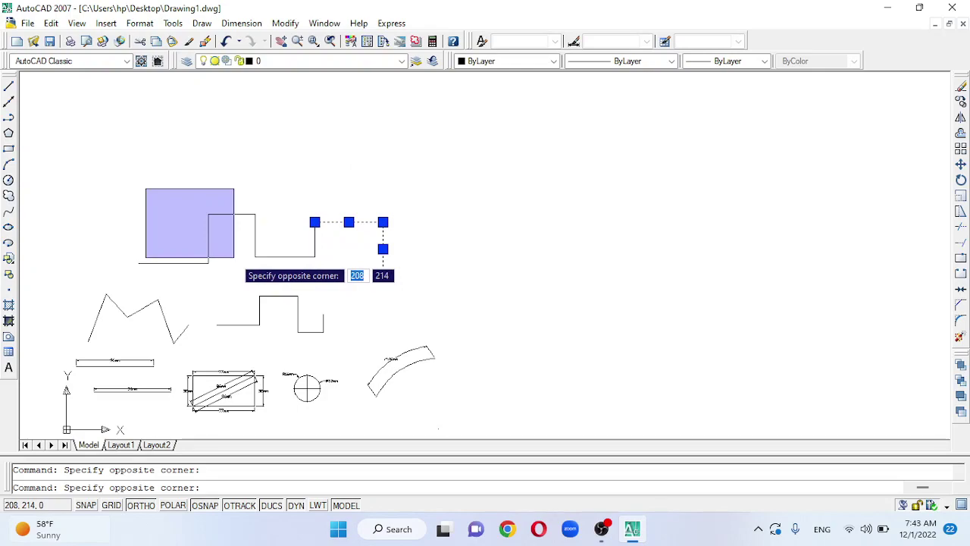
left_click(235, 258)
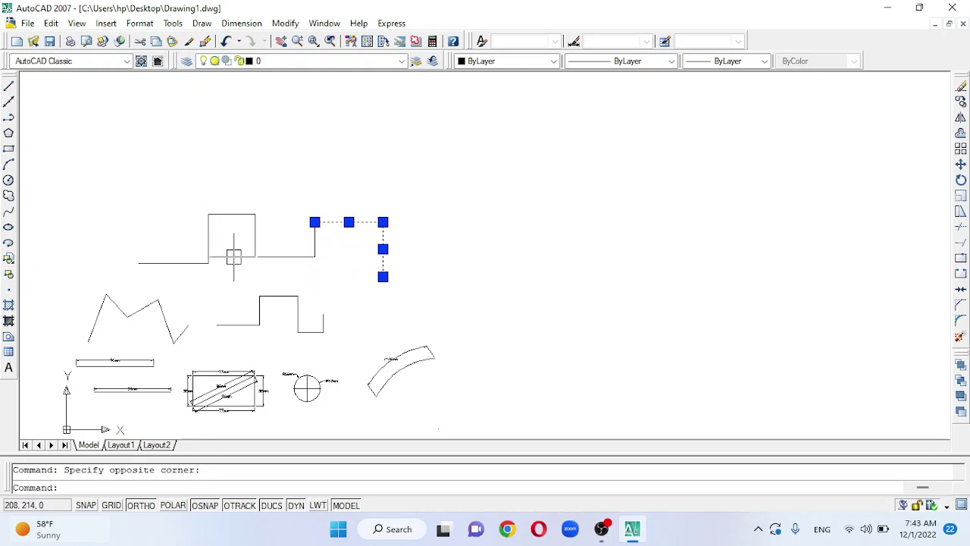
left_click(117, 191)
left_click(151, 272)
left_click(115, 203)
left_click(160, 274)
key("Escape")
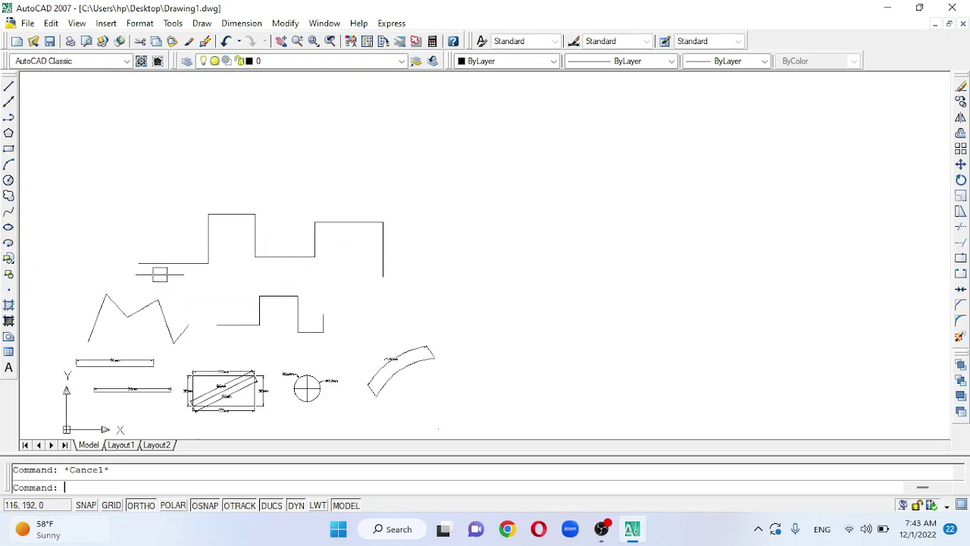
left_click(164, 283)
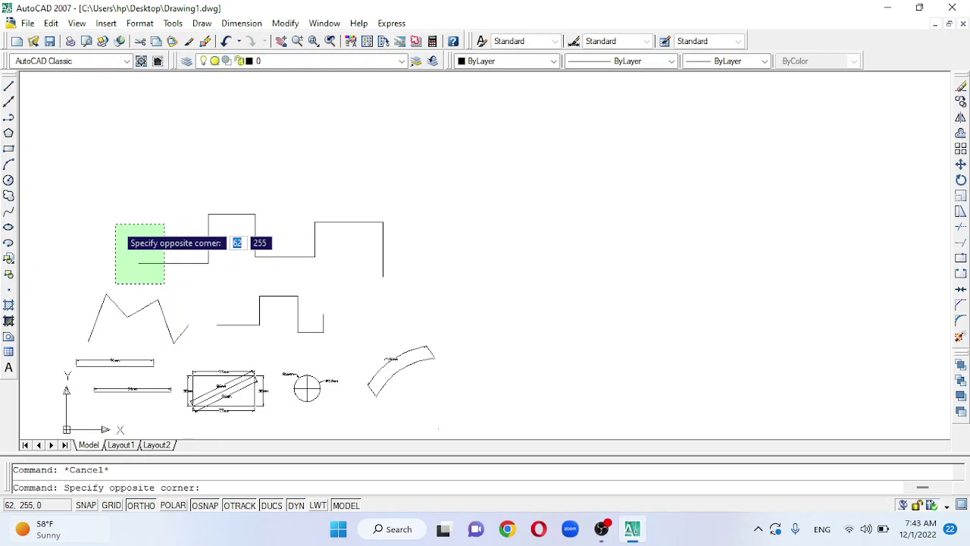
left_click(115, 224)
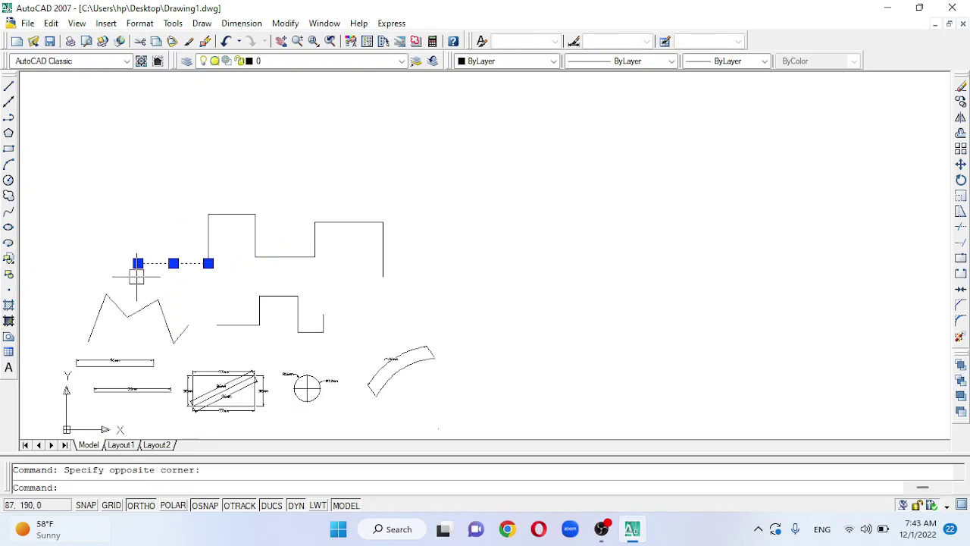
key("Escape")
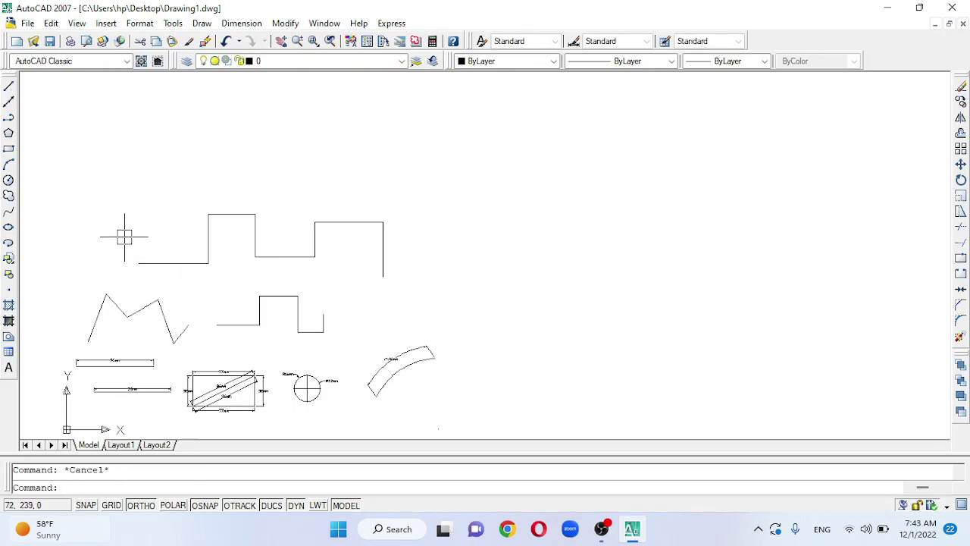
left_click(124, 237)
left_click(160, 288)
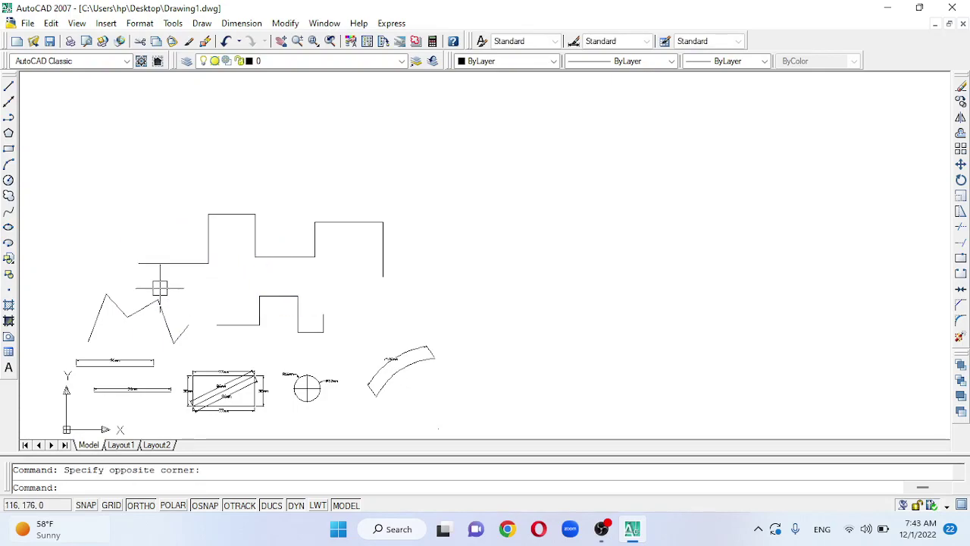
left_click(172, 283)
left_click(121, 215)
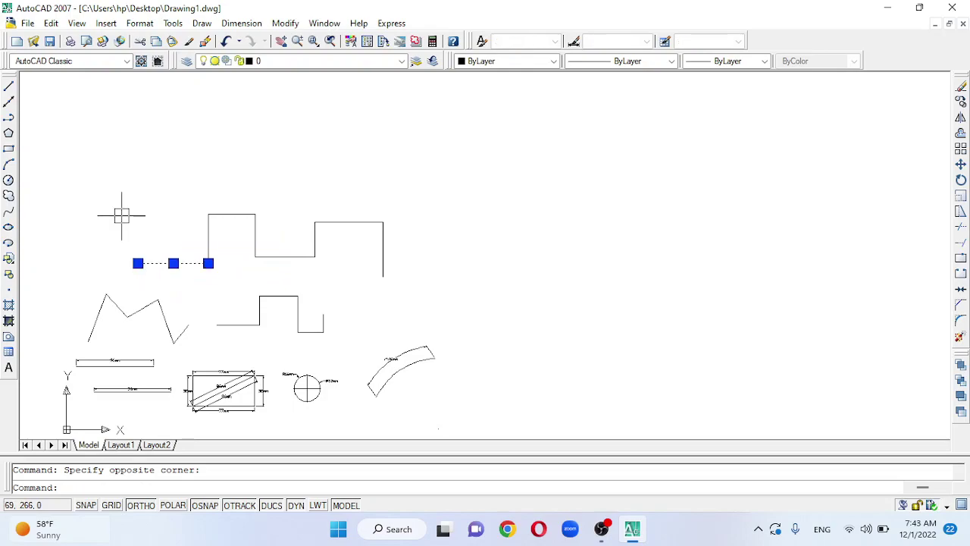
key("Escape")
left_click(114, 219)
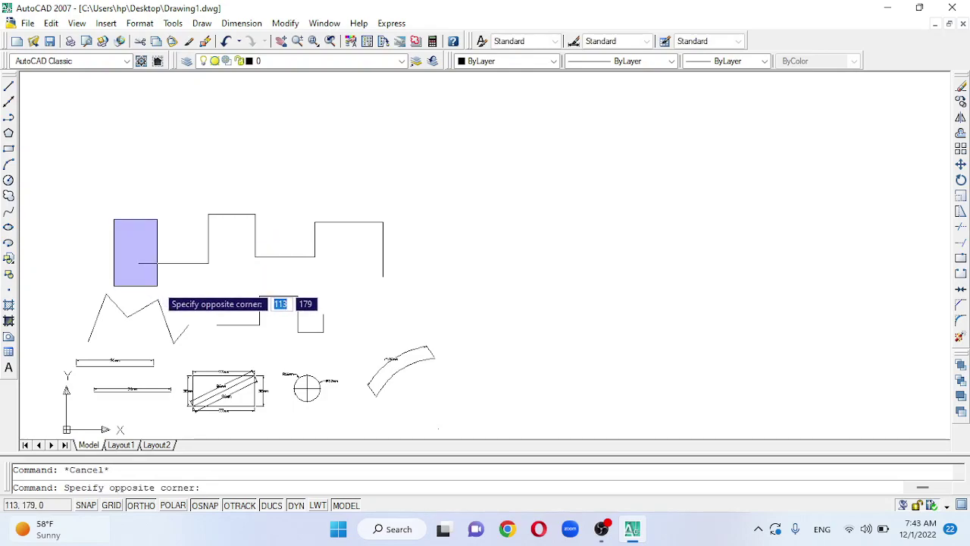
left_click(229, 291)
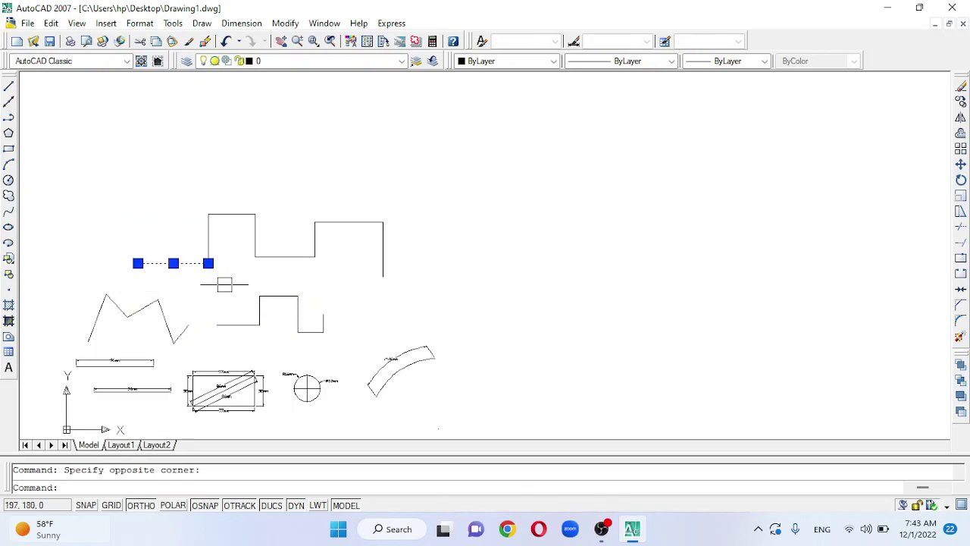
key("Escape")
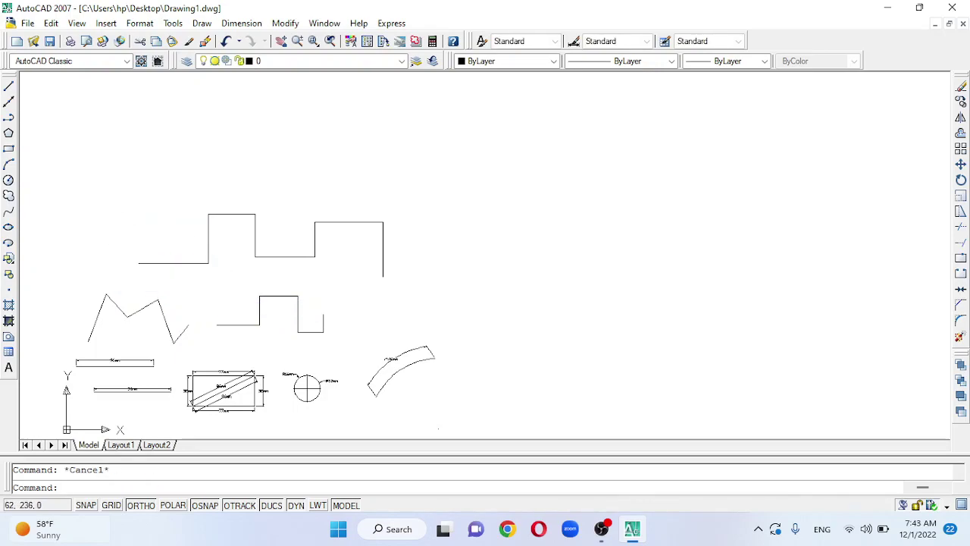
left_click(117, 241)
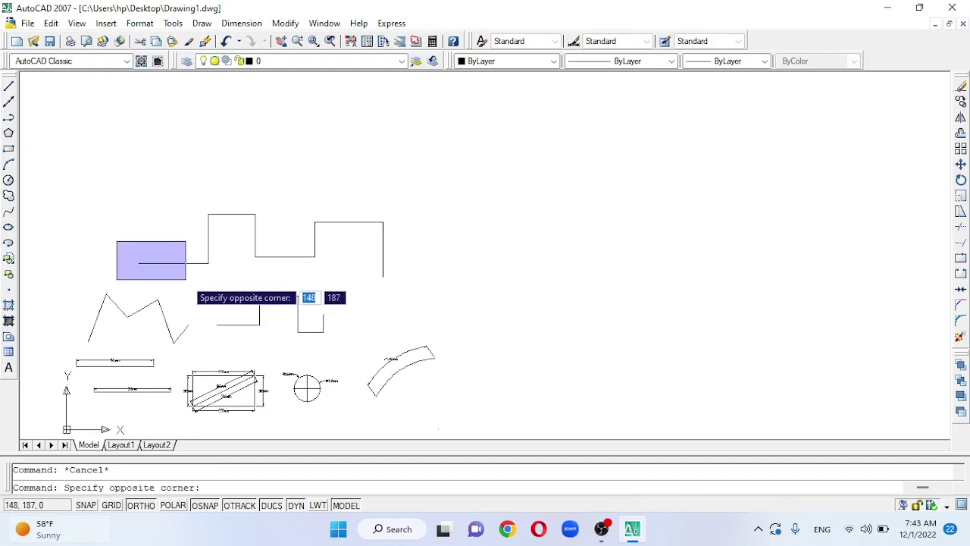
left_click(227, 283)
key("Escape")
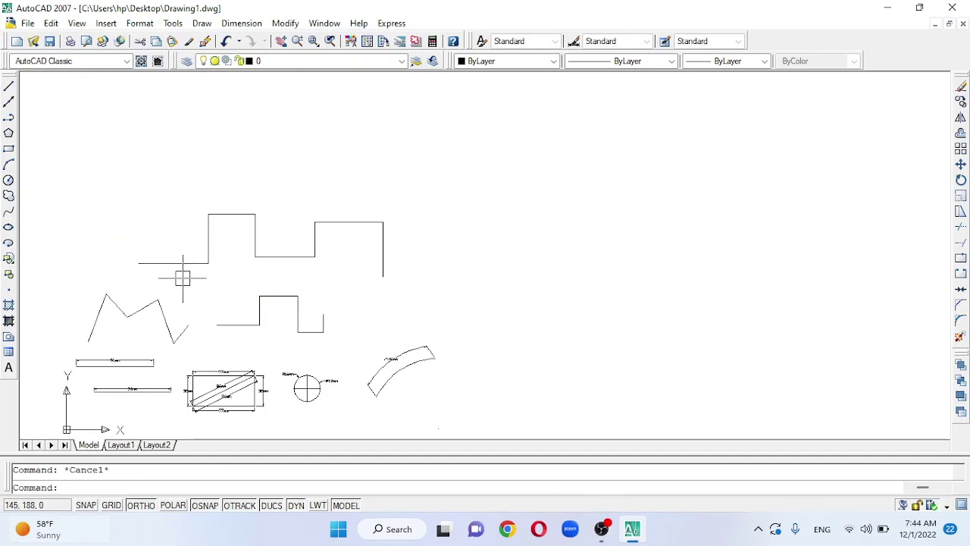
left_click(176, 281)
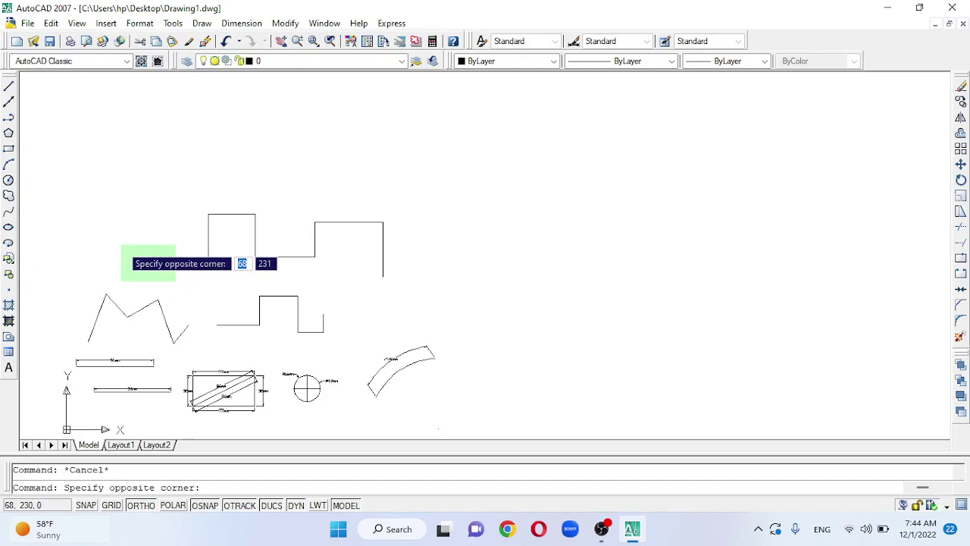
key("Escape")
scroll(128, 267, "up", 5)
left_click(259, 279)
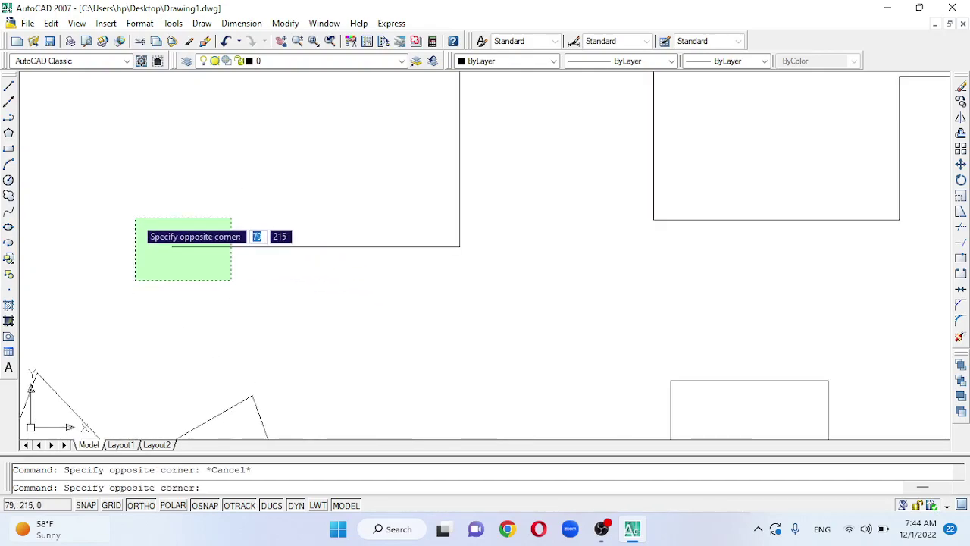
left_click(115, 199)
key("Escape")
scroll(164, 276, "down", 5)
left_click(644, 295)
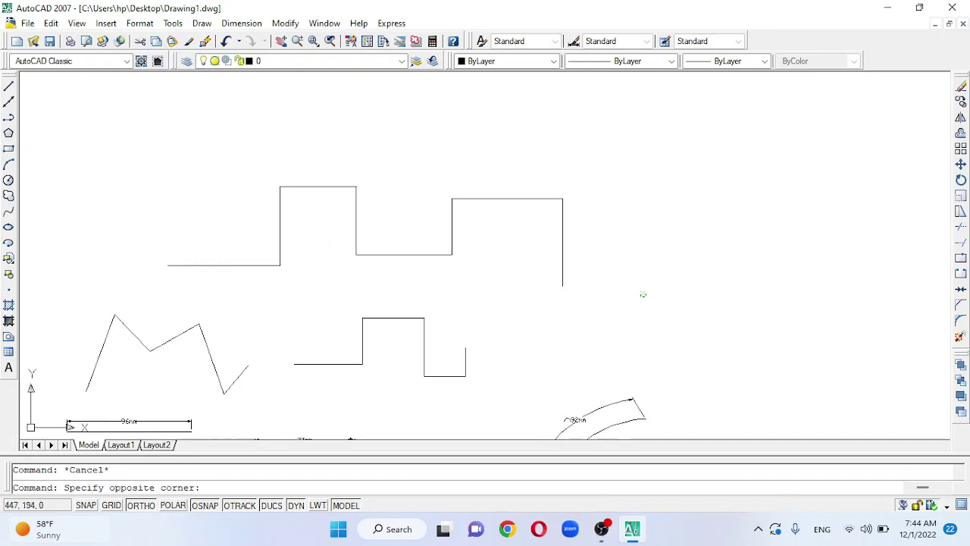
left_click(135, 168)
key("Escape")
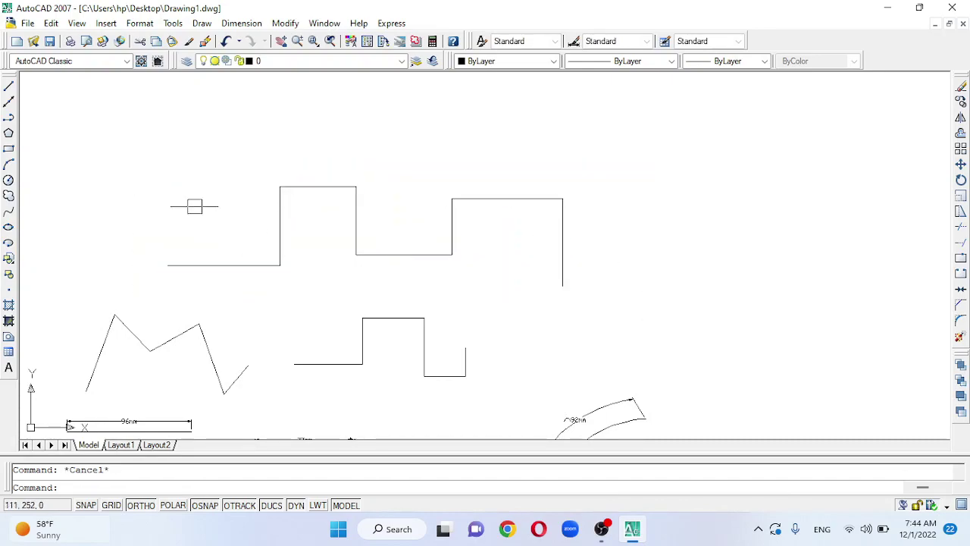
left_click(82, 146)
left_click(731, 302)
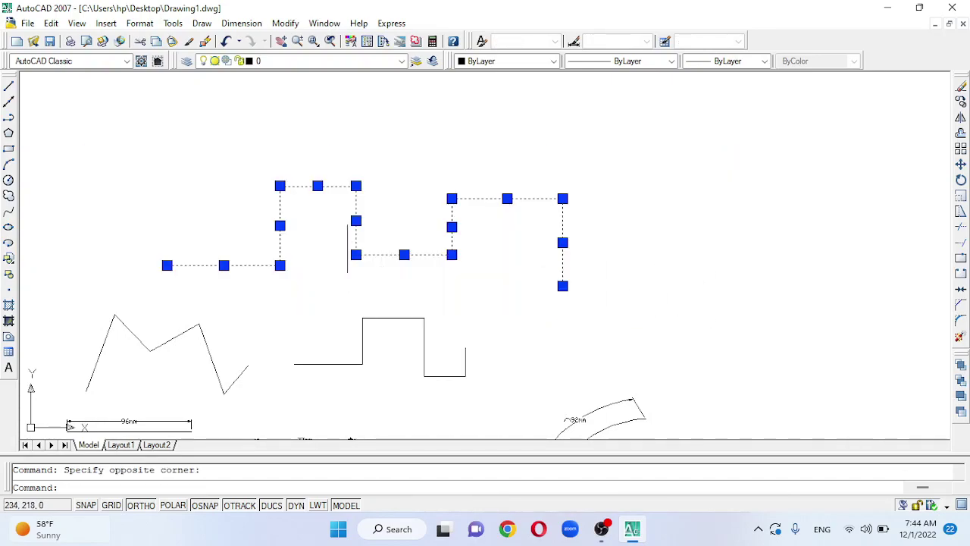
key("Escape")
left_click(753, 329)
left_click(559, 227)
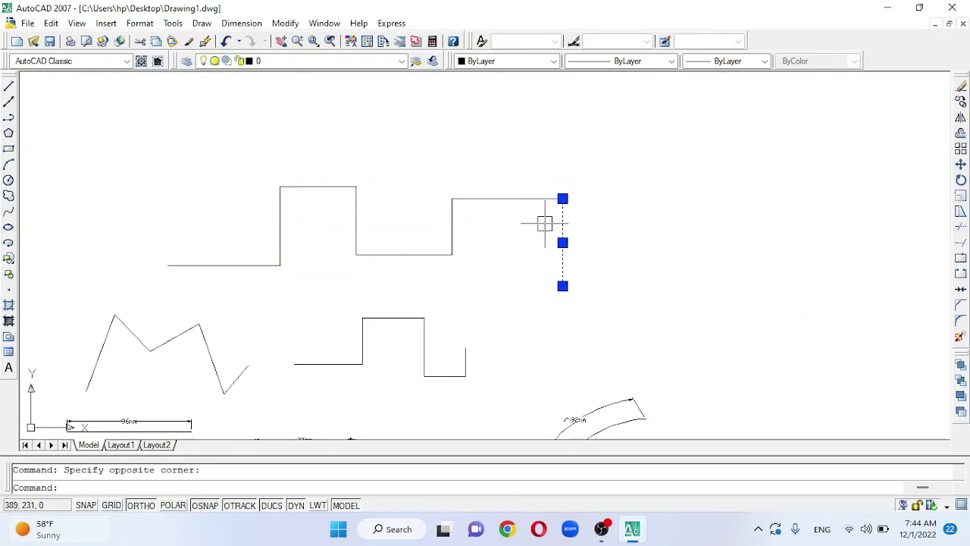
left_click(664, 303)
left_click(543, 174)
left_click(647, 318)
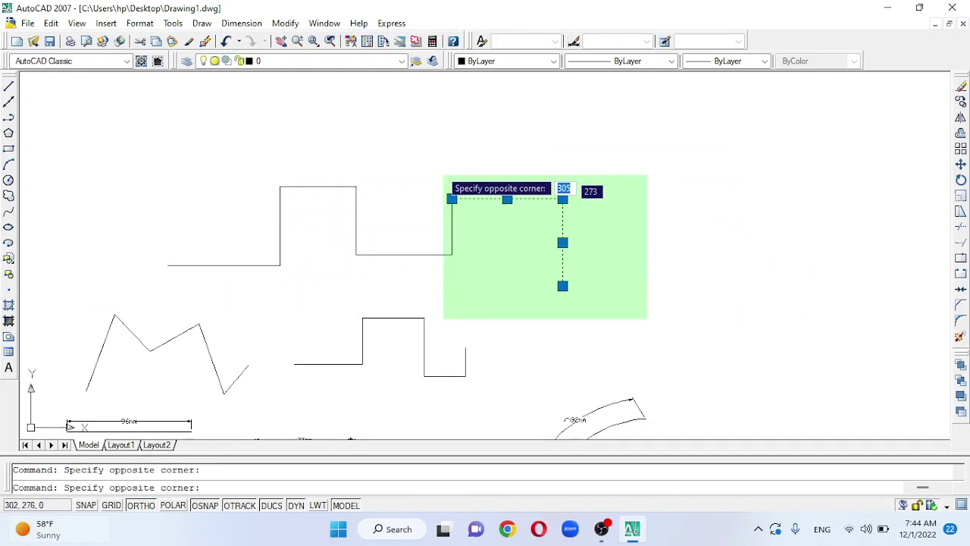
left_click(444, 175)
scroll(245, 157, "down", 1)
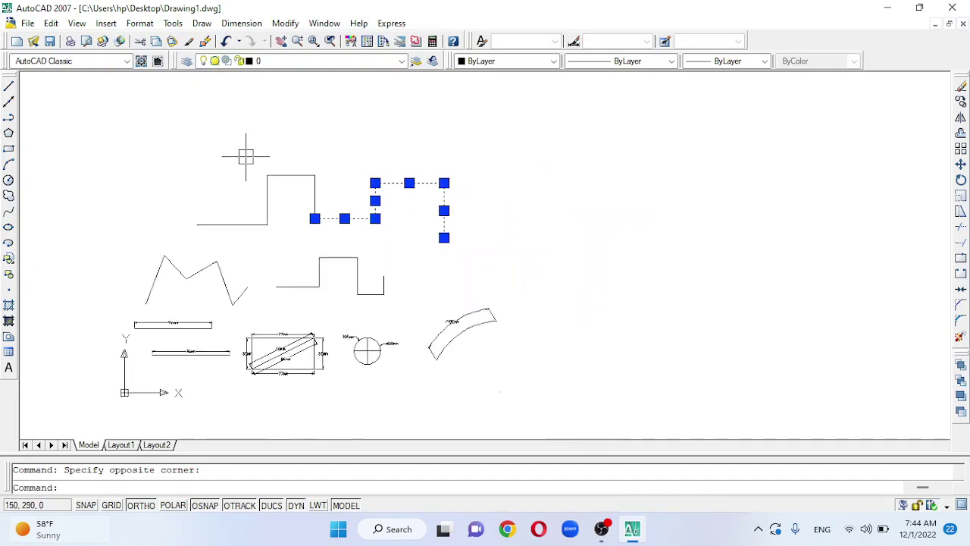
scroll(228, 163, "down", 2)
scroll(199, 174, "up", 3)
key("Escape")
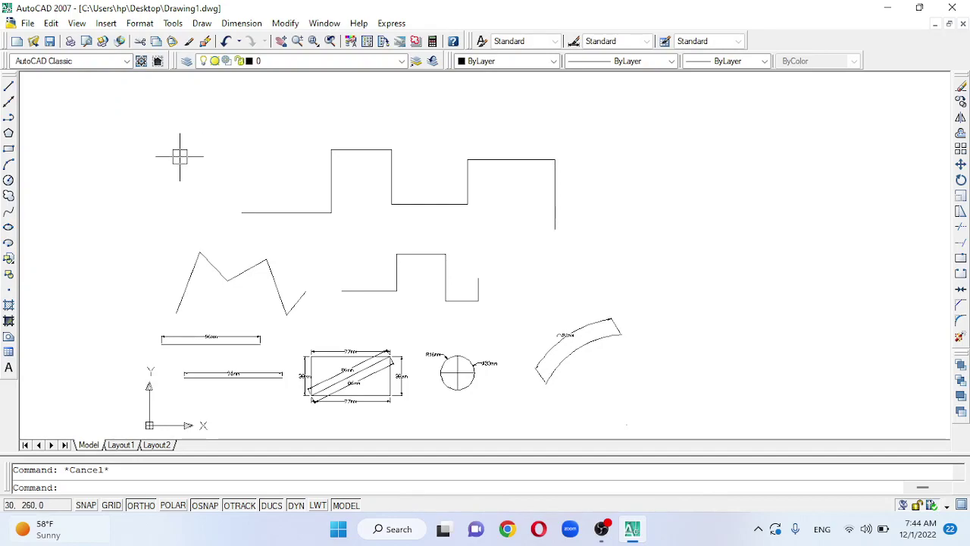
type("spl")
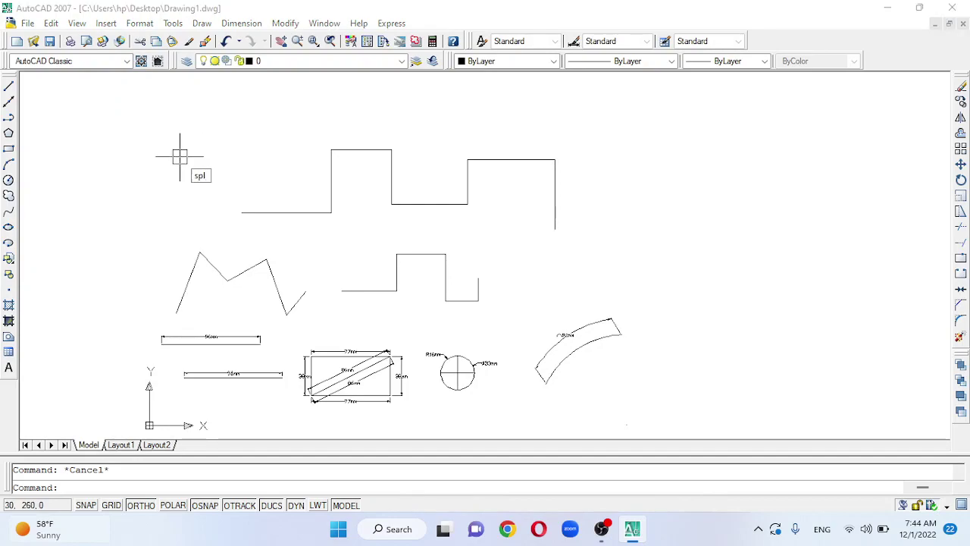
key("Return")
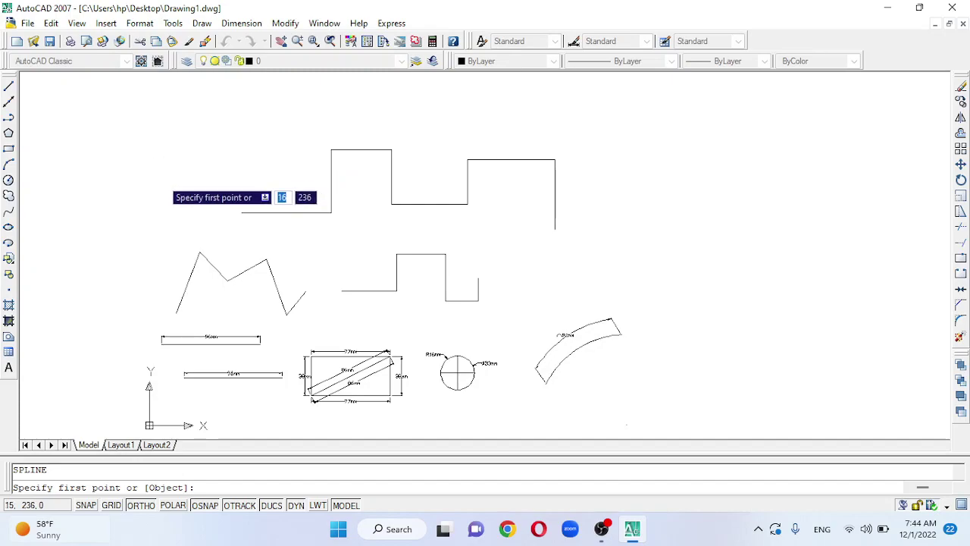
scroll(157, 174, "down", 3)
key("F10")
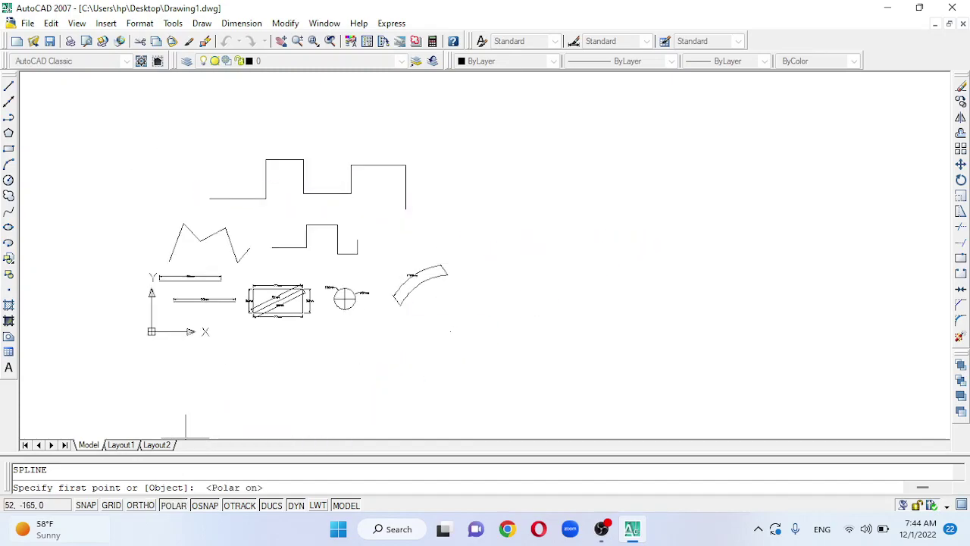
scroll(523, 179, "up", 1)
scroll(523, 179, "up", 1)
left_click(350, 276)
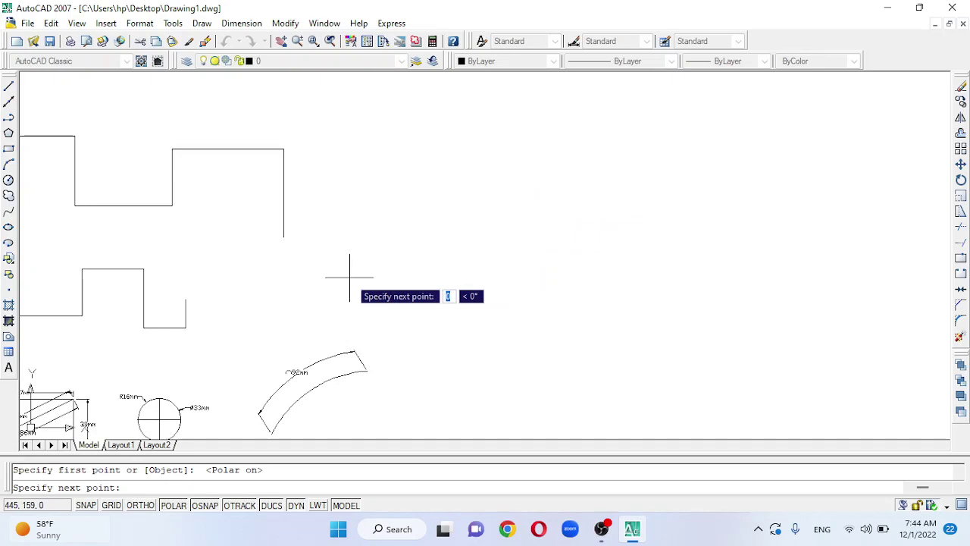
left_click(390, 228)
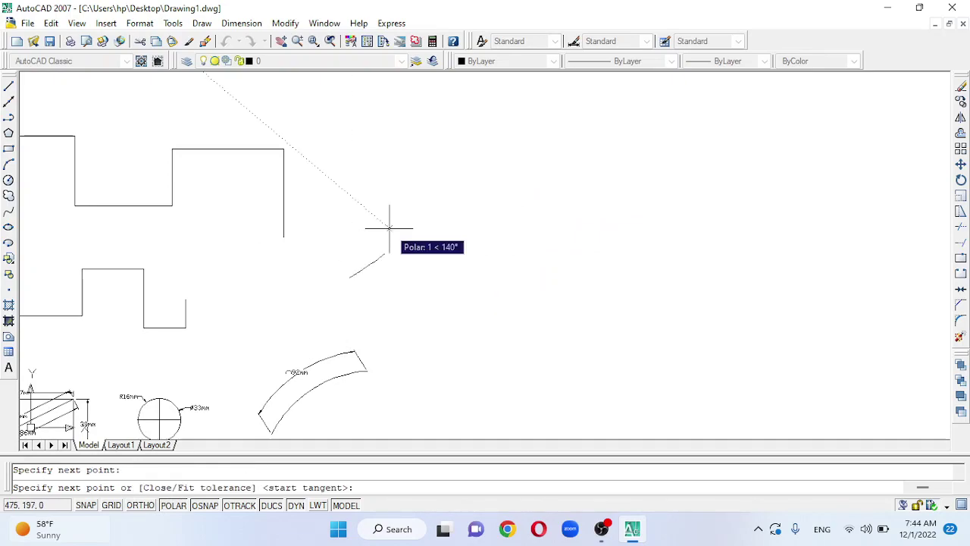
left_click(426, 266)
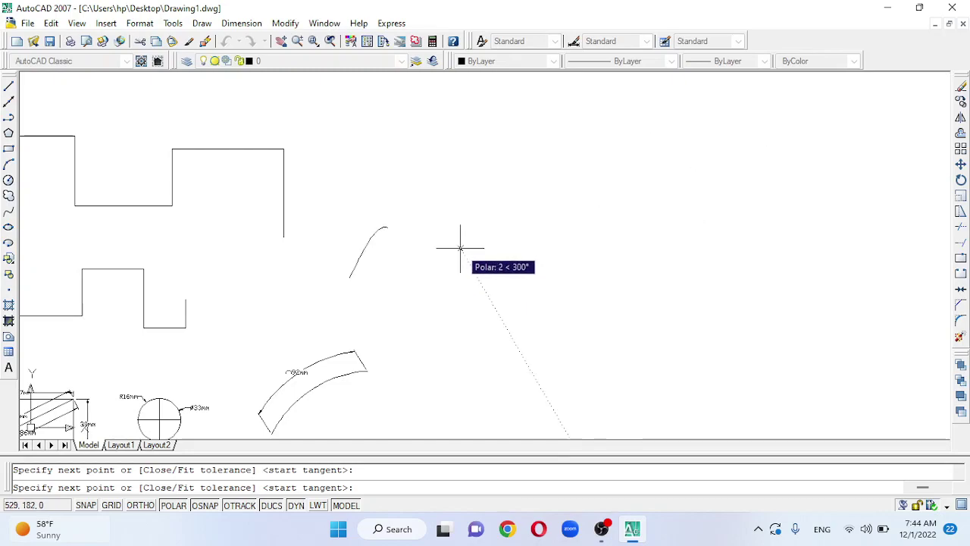
left_click(522, 264)
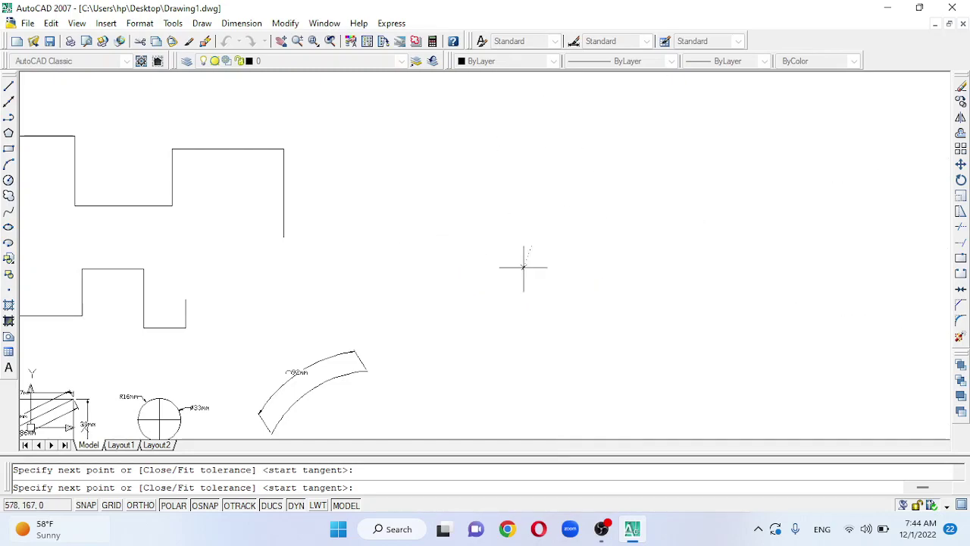
left_click(546, 204)
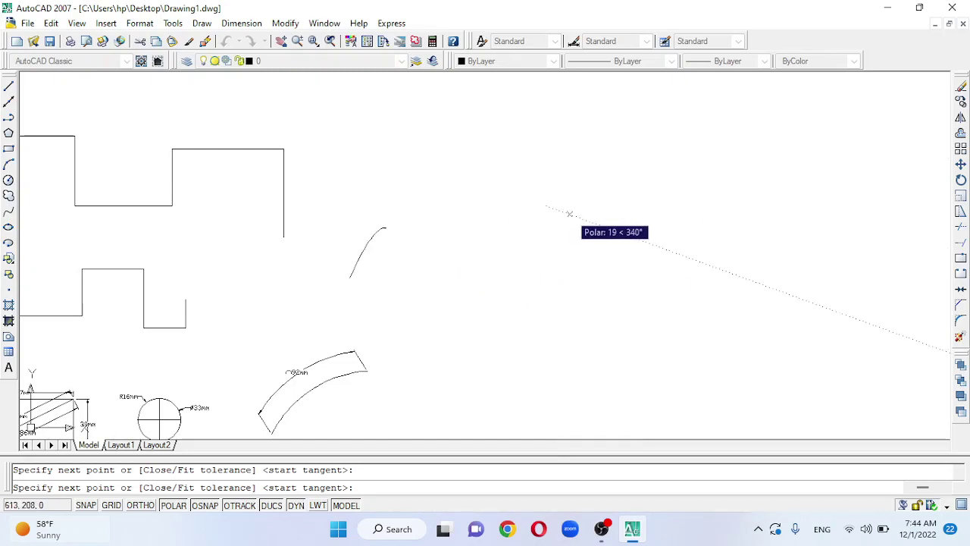
left_click(606, 225)
left_click(629, 266)
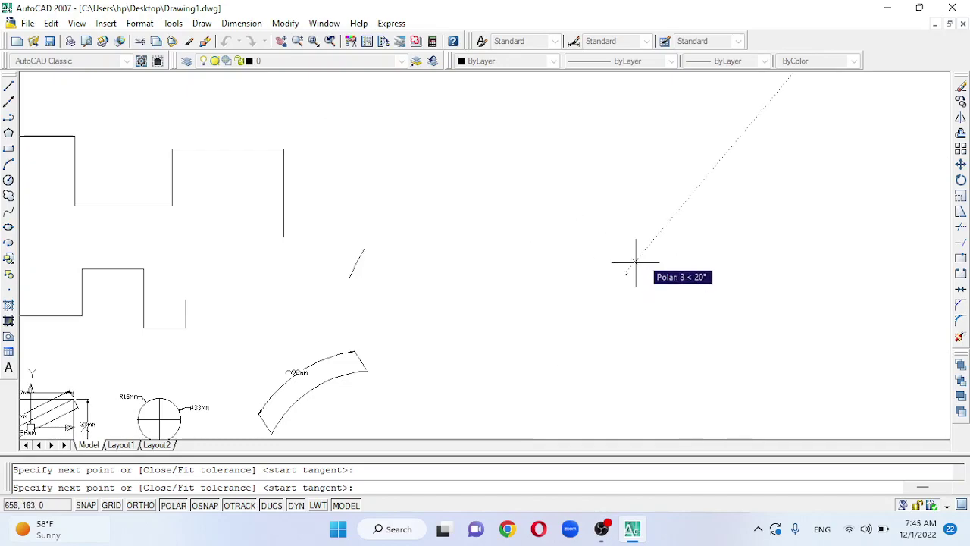
left_click(653, 239)
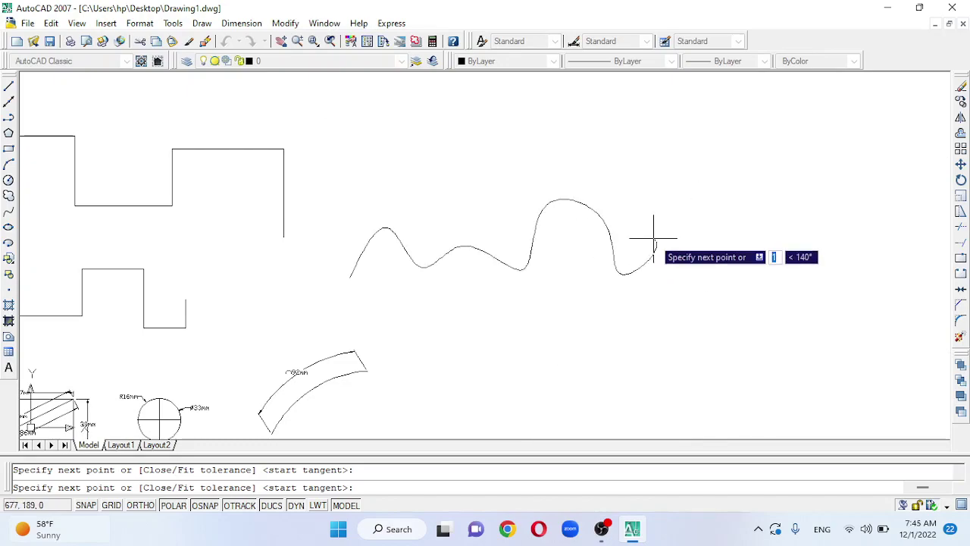
key("Escape")
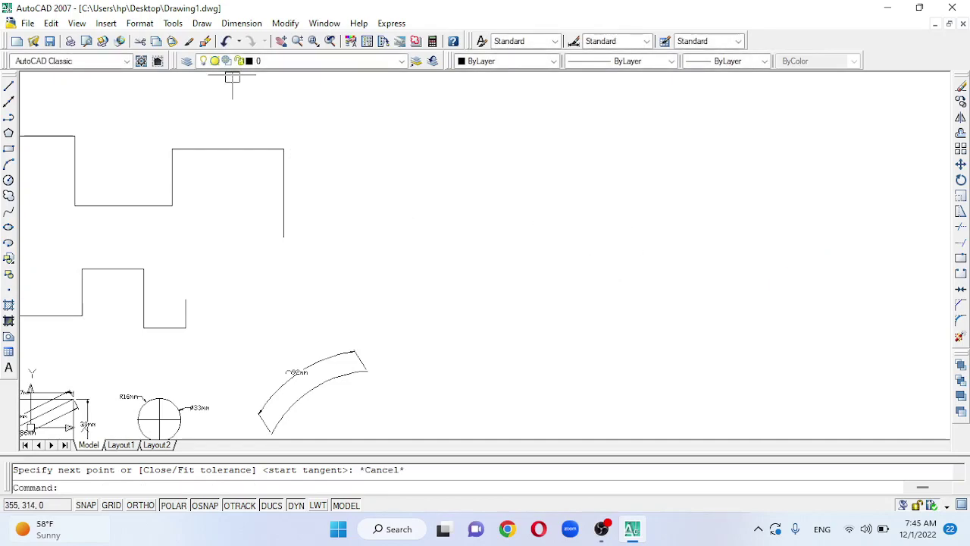
left_click(201, 23)
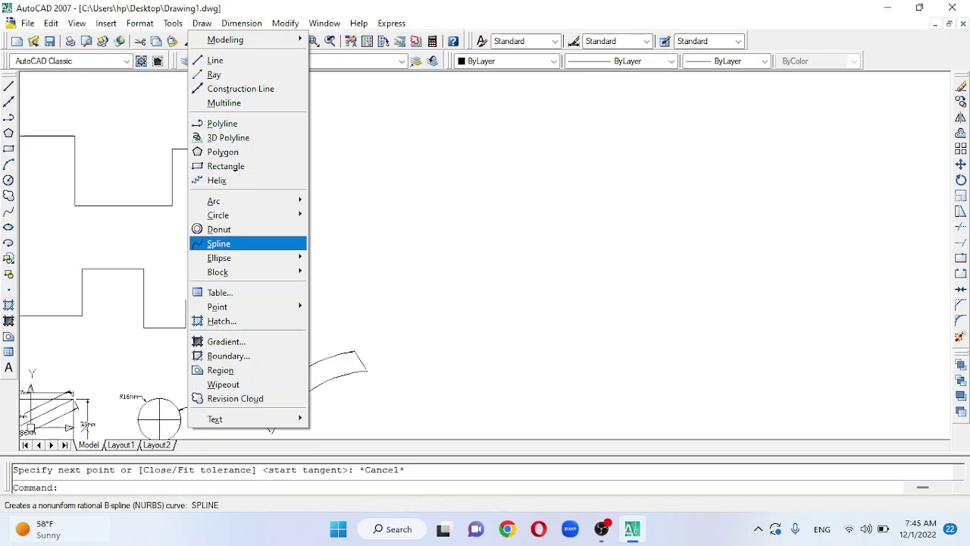
key("Escape")
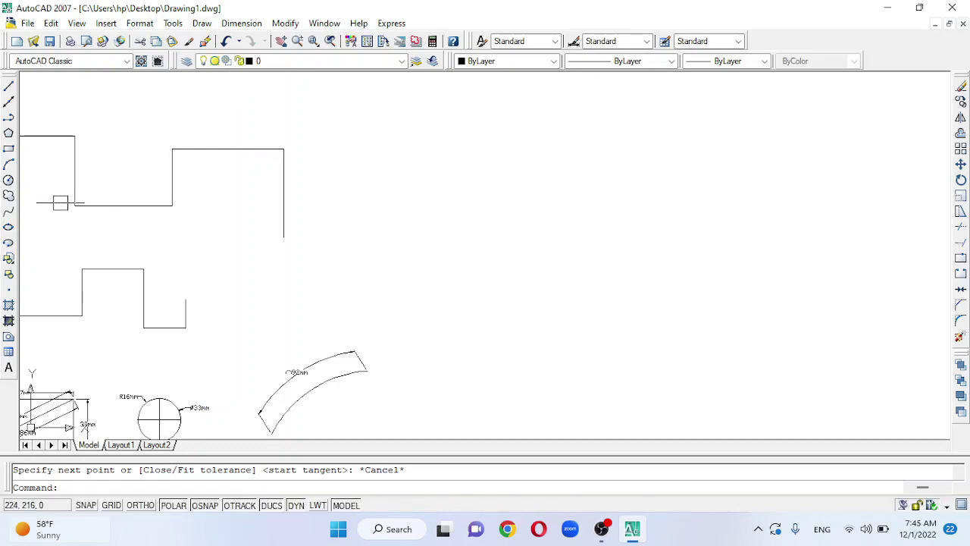
scroll(77, 206, "down", 1)
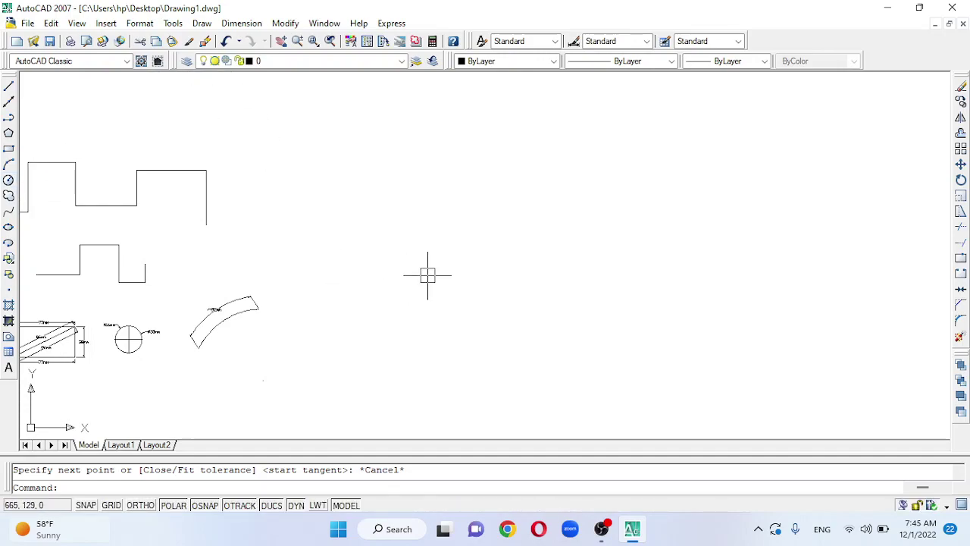
Draw a circle of radius 20 to the right of the shapes
type("c")
key("Return")
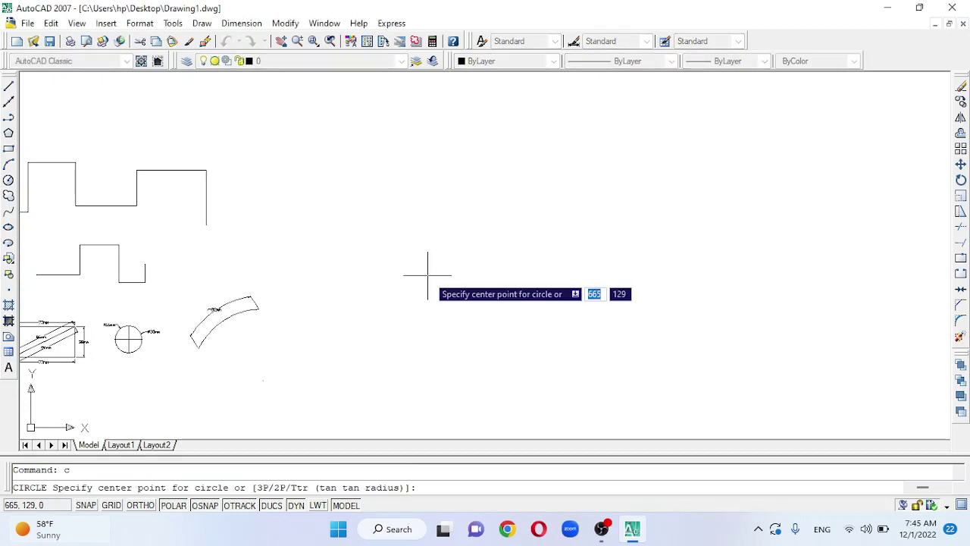
left_click(458, 240)
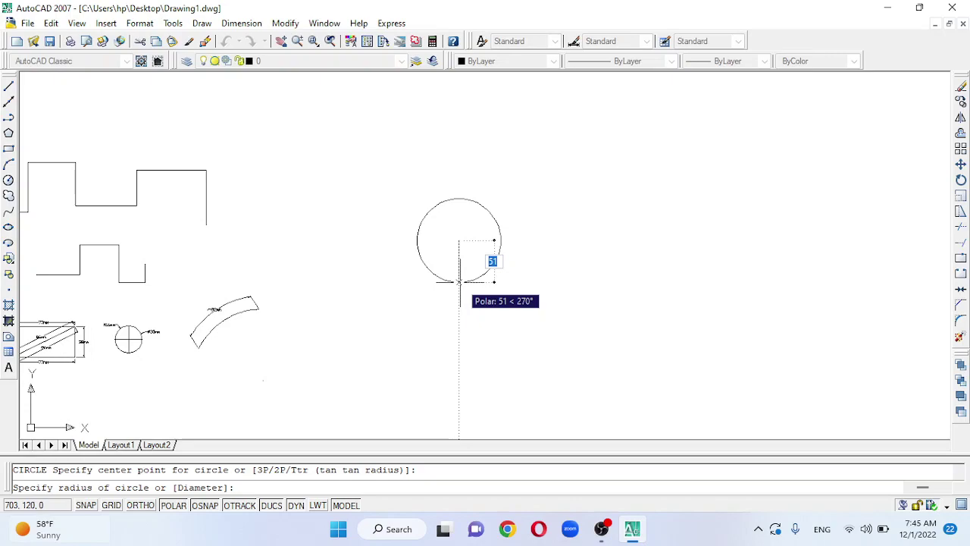
type("20")
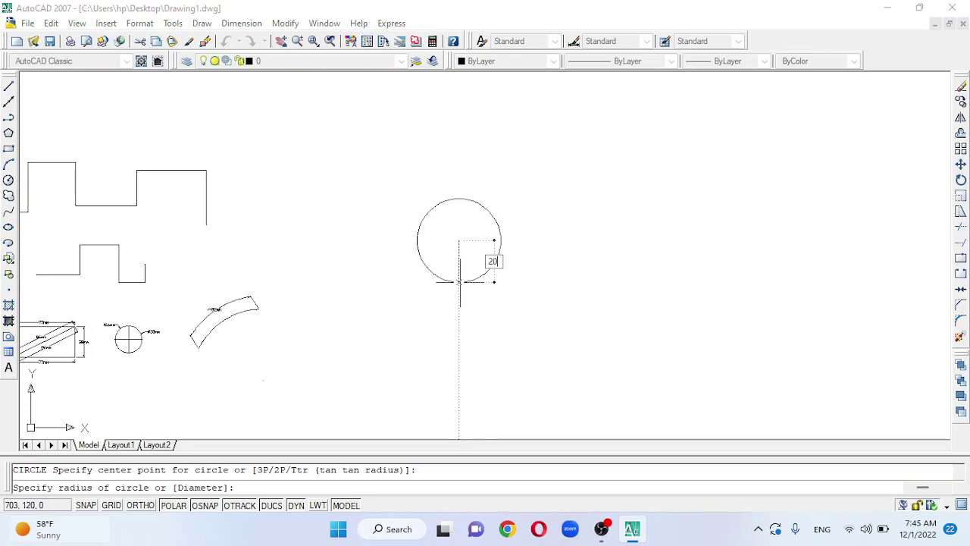
key("Return")
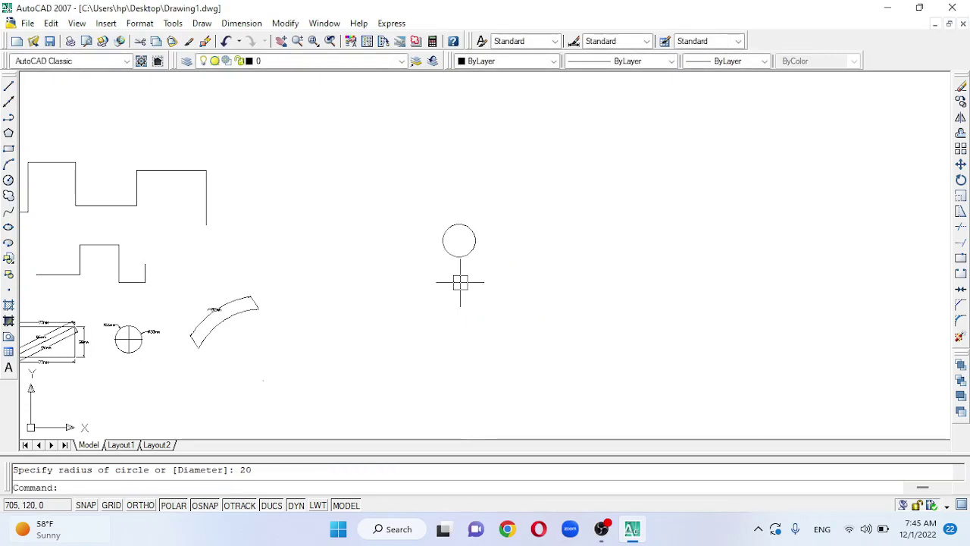
Add an R20mm radius dimension to the left of the circle
scroll(458, 242, "up", 3)
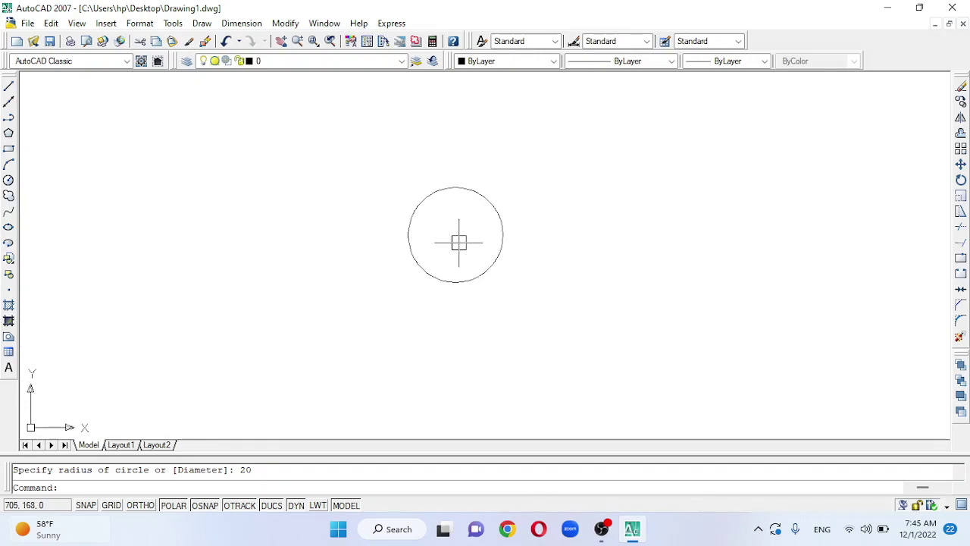
type("dra")
key("Return")
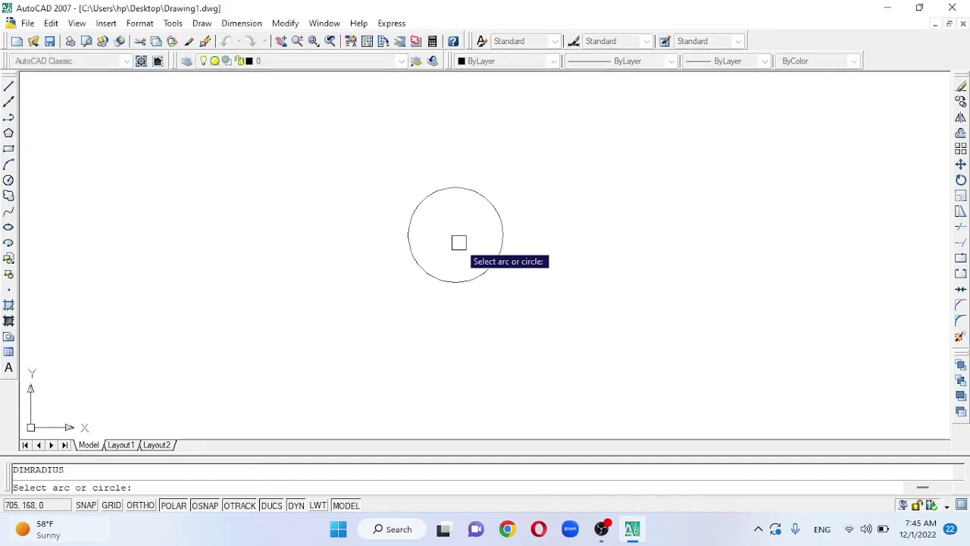
left_click(418, 268)
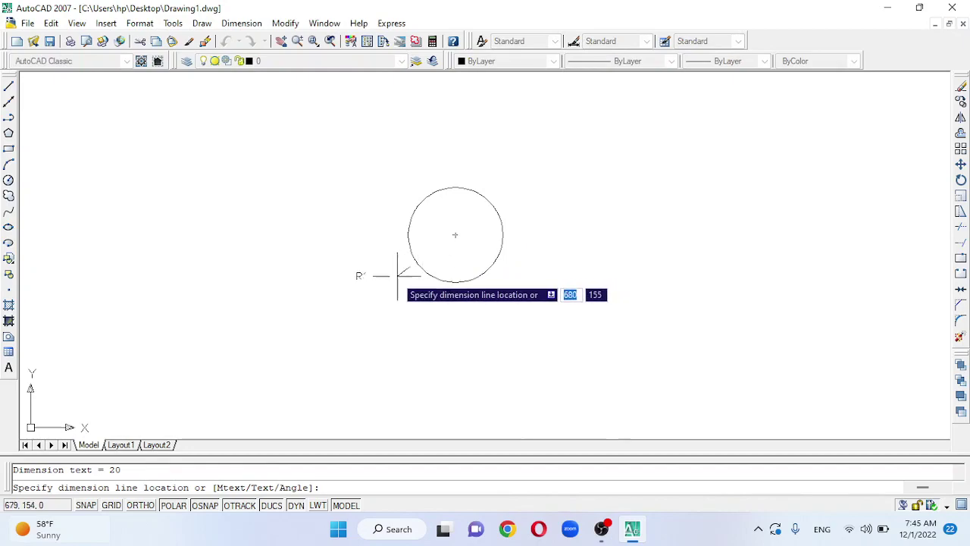
left_click(392, 282)
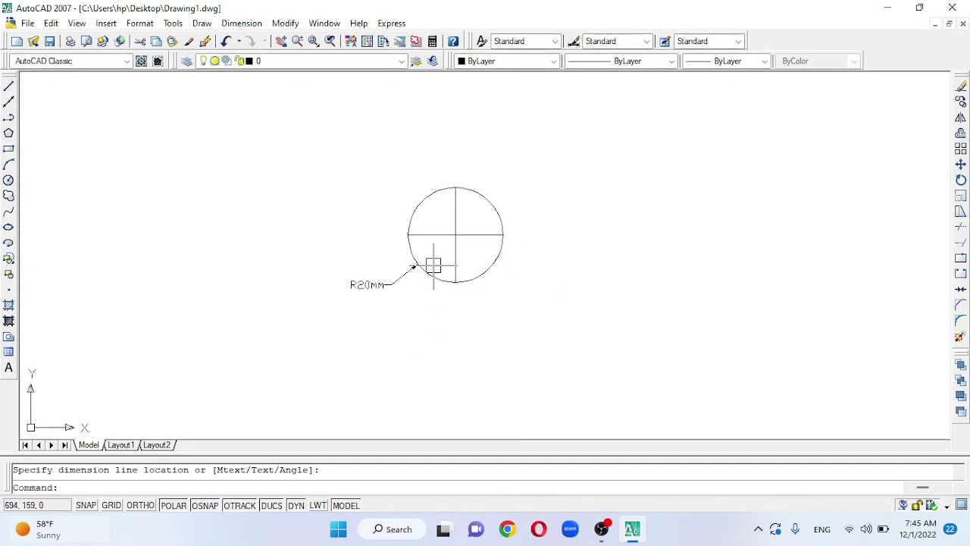
scroll(428, 269, "down", 3)
scroll(431, 263, "up", 2)
scroll(417, 257, "down", 2)
scroll(235, 247, "up", 2)
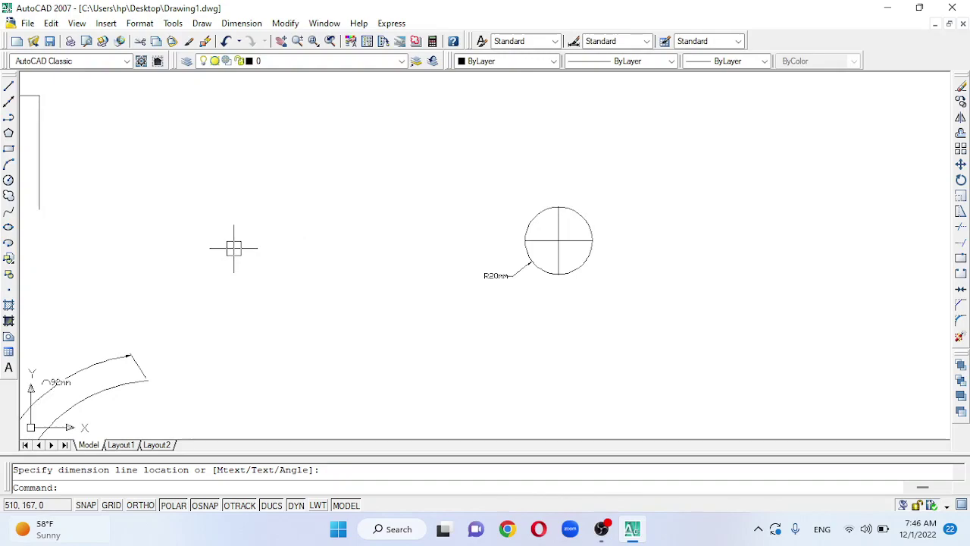
Draw a circle of diameter 40 centred to the left of the R20mm circle
type("c")
key("Return")
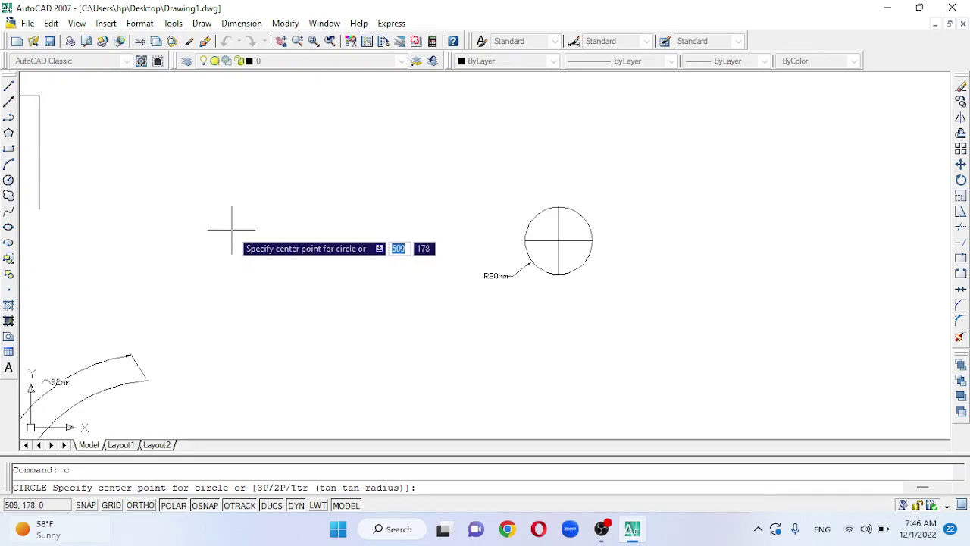
left_click(231, 229)
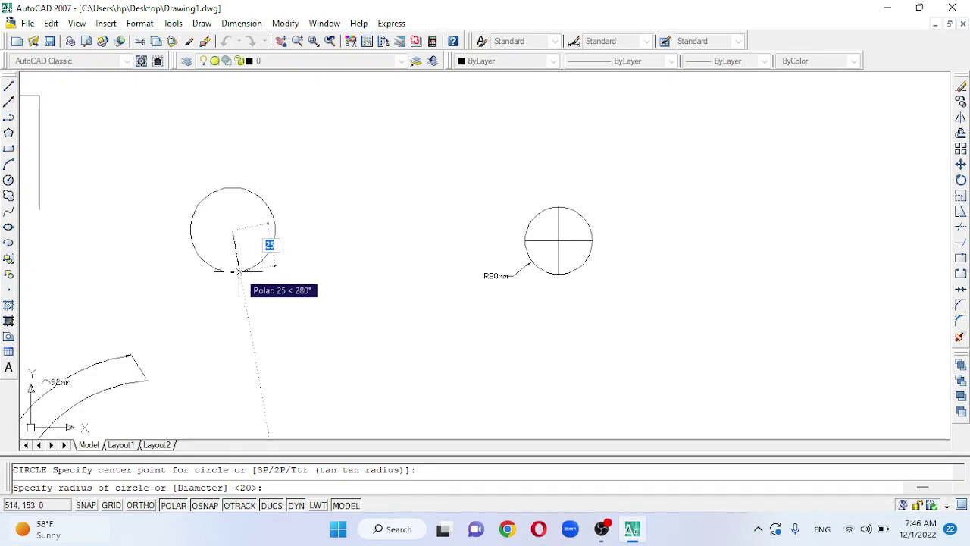
type("d")
key("Return")
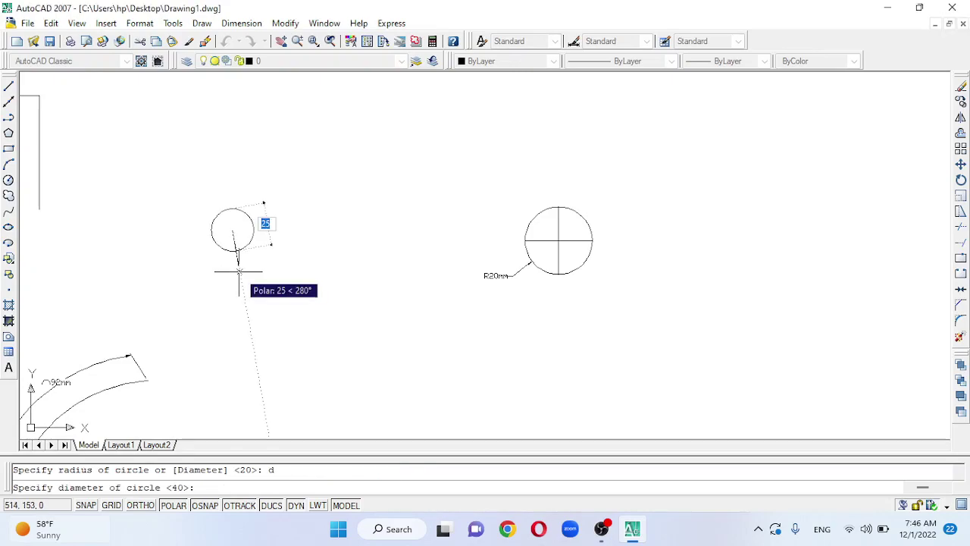
type("40")
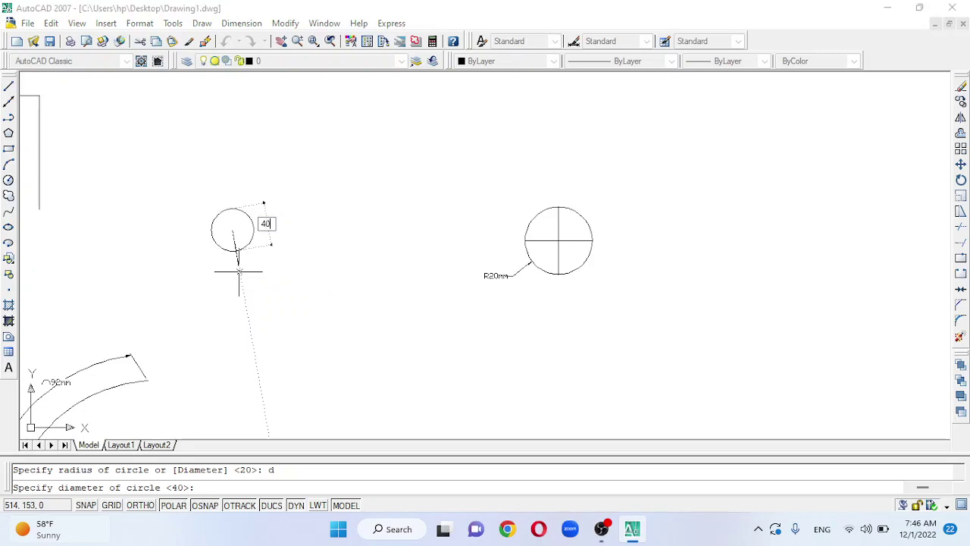
key("Return")
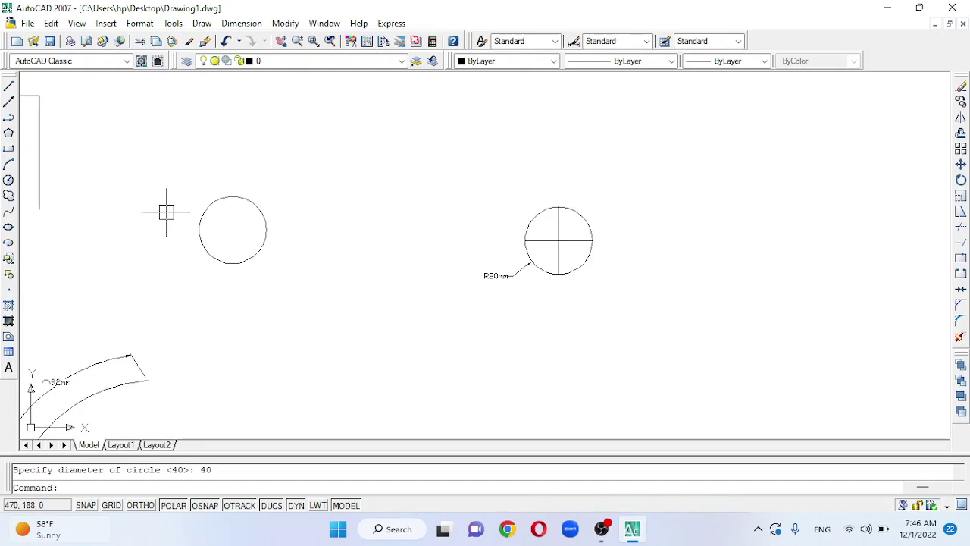
Add a Ø40mm diameter dimension to the new circle, placed below-left of it
type("ddi")
key("Return")
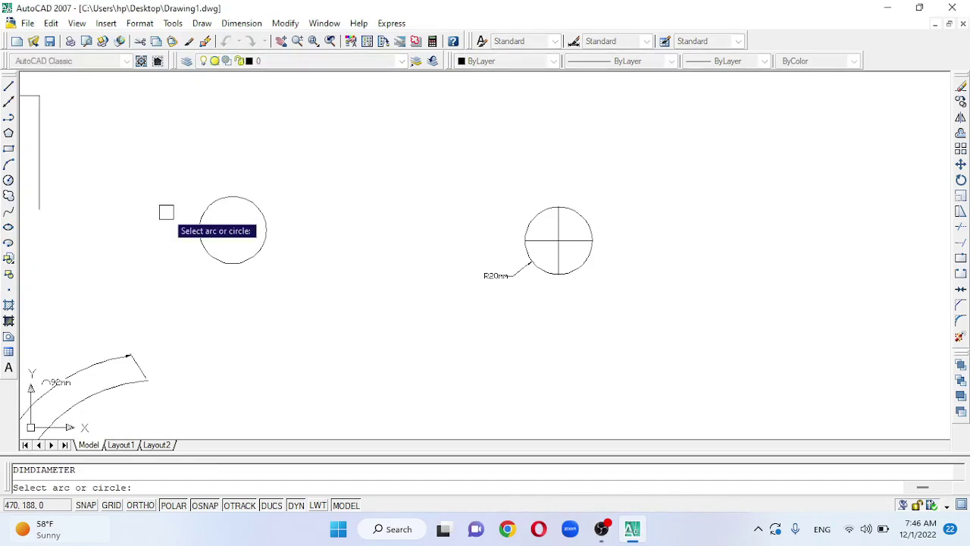
left_click(200, 252)
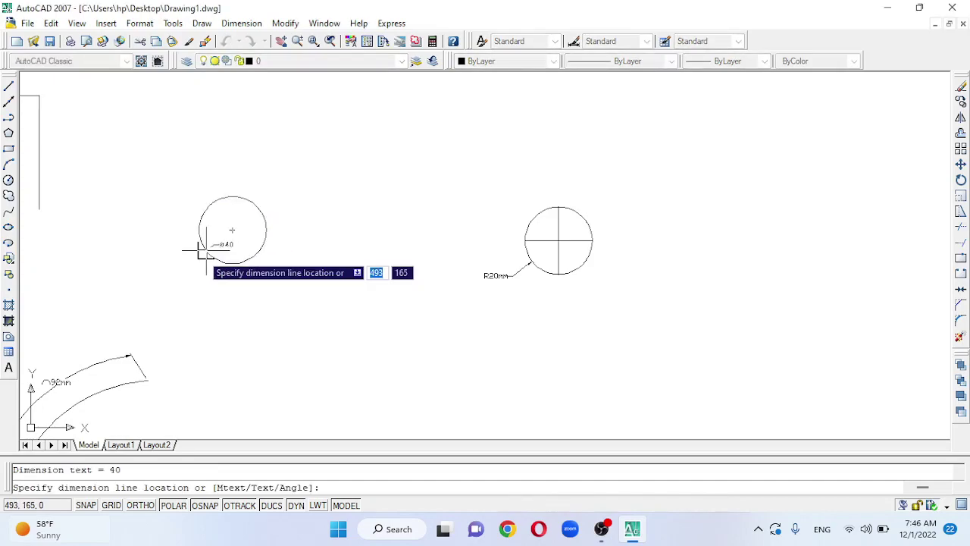
left_click(187, 275)
scroll(163, 269, "up", 5)
scroll(182, 324, "down", 3)
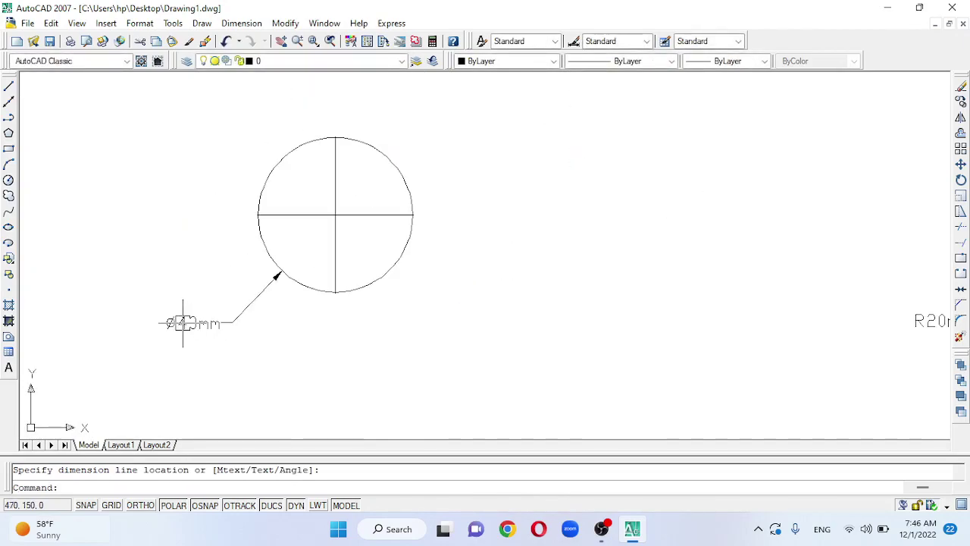
scroll(208, 324, "down", 1)
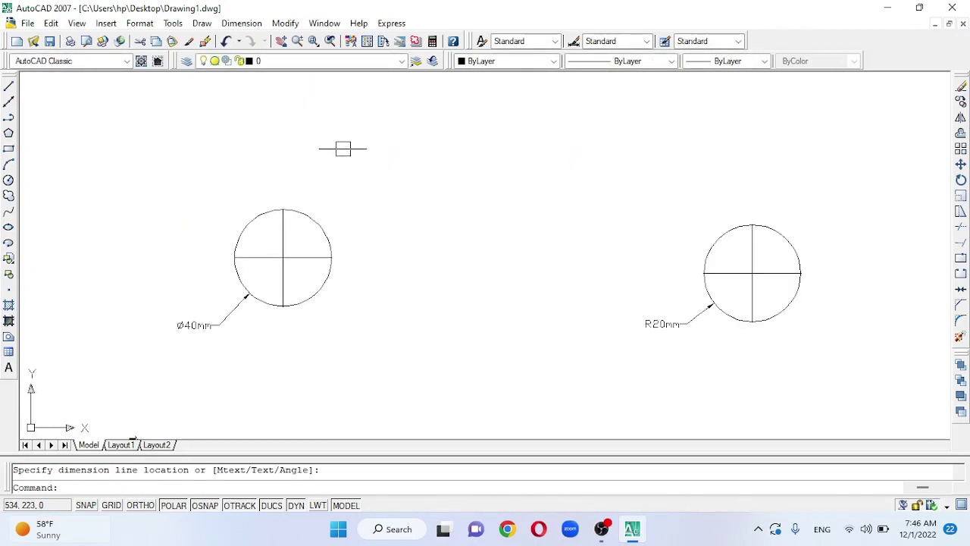
scroll(342, 159, "down", 4)
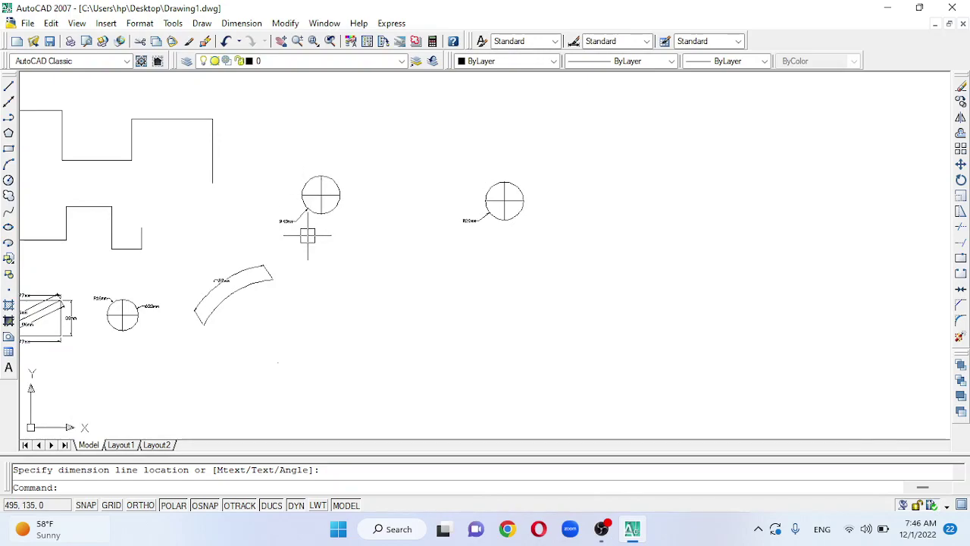
scroll(308, 236, "down", 2)
scroll(299, 227, "up", 3)
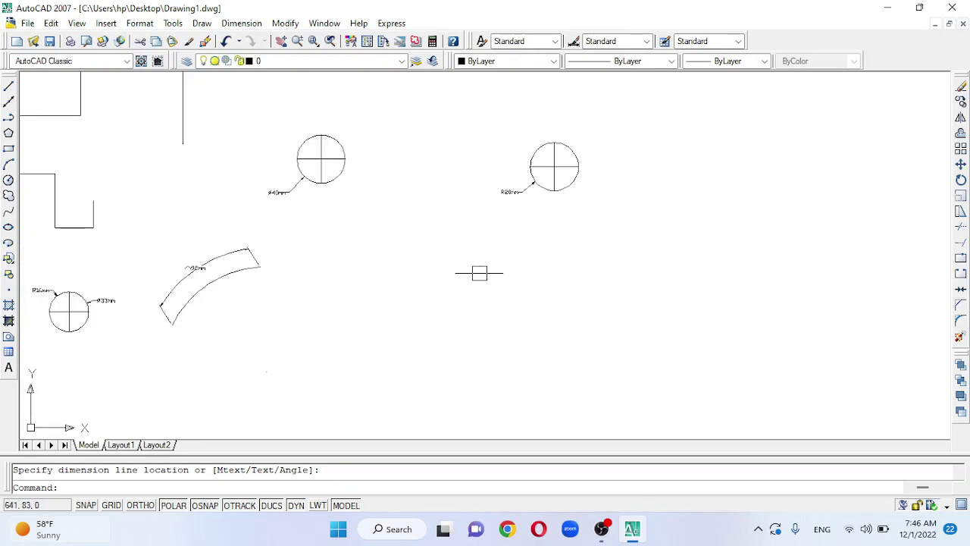
scroll(608, 250, "down", 2)
scroll(599, 227, "up", 2)
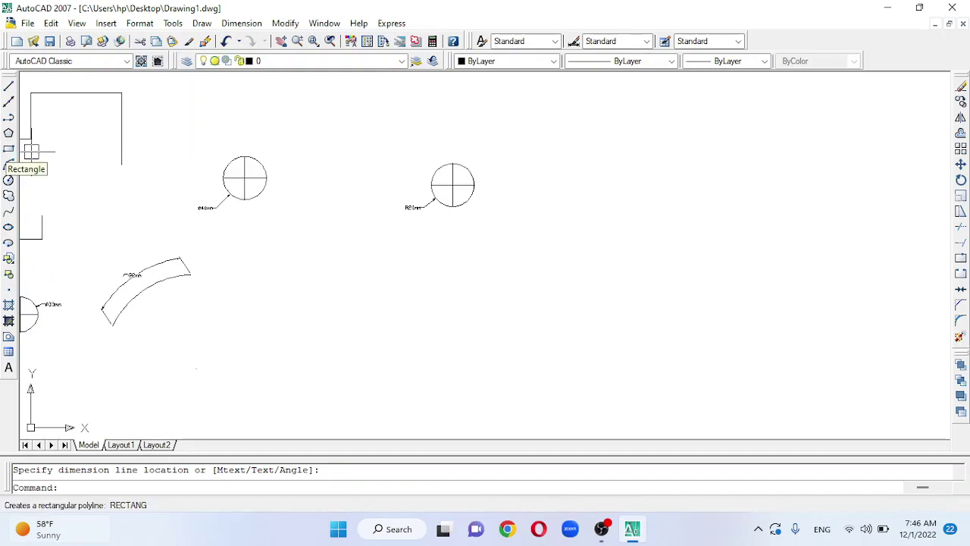
Draw a rectangle with length 50 and width 40 from a corner near the circles
key("alt+d")
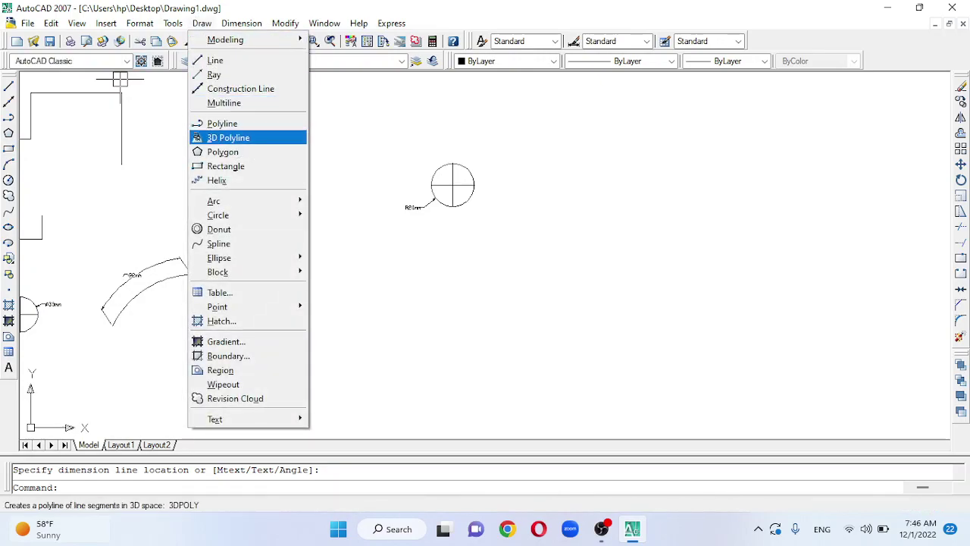
key("Escape")
type("rec")
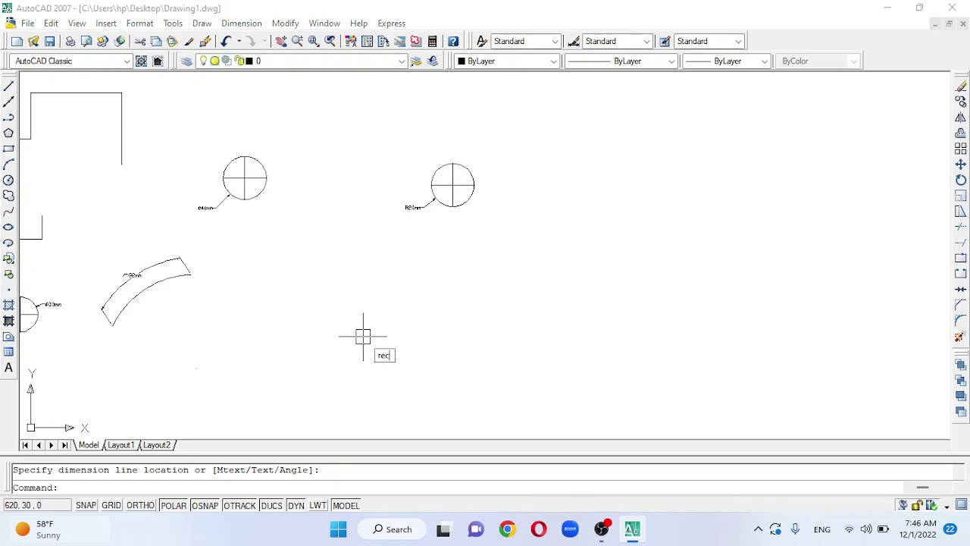
key("Return")
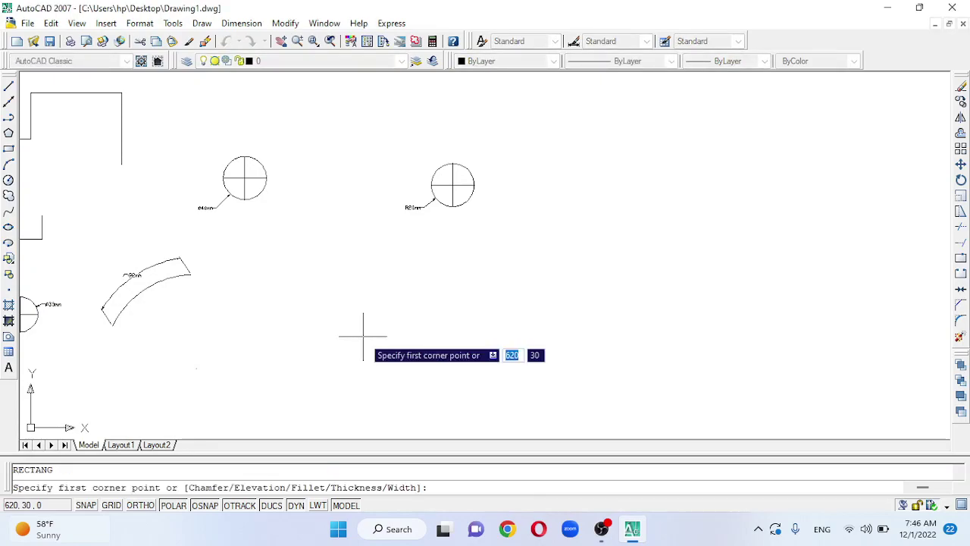
left_click(305, 287)
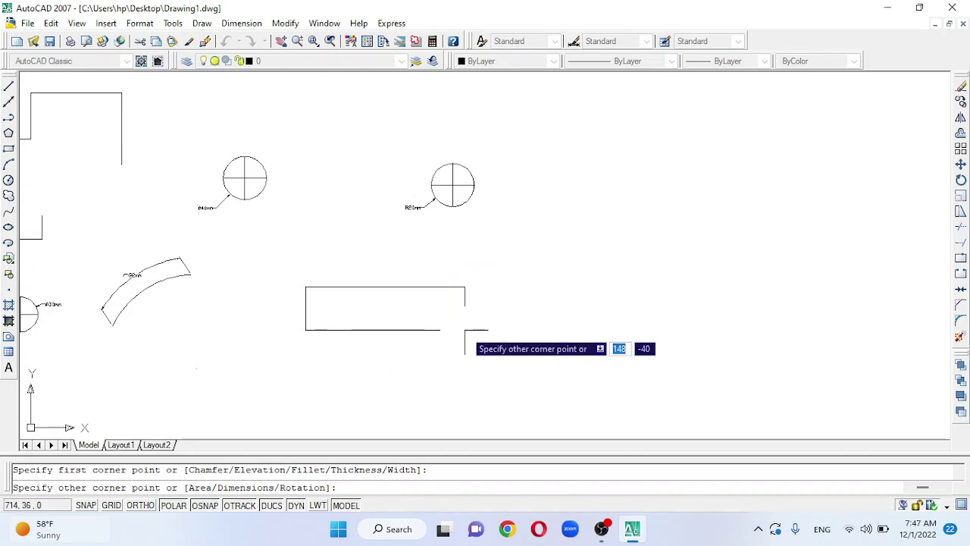
type("d")
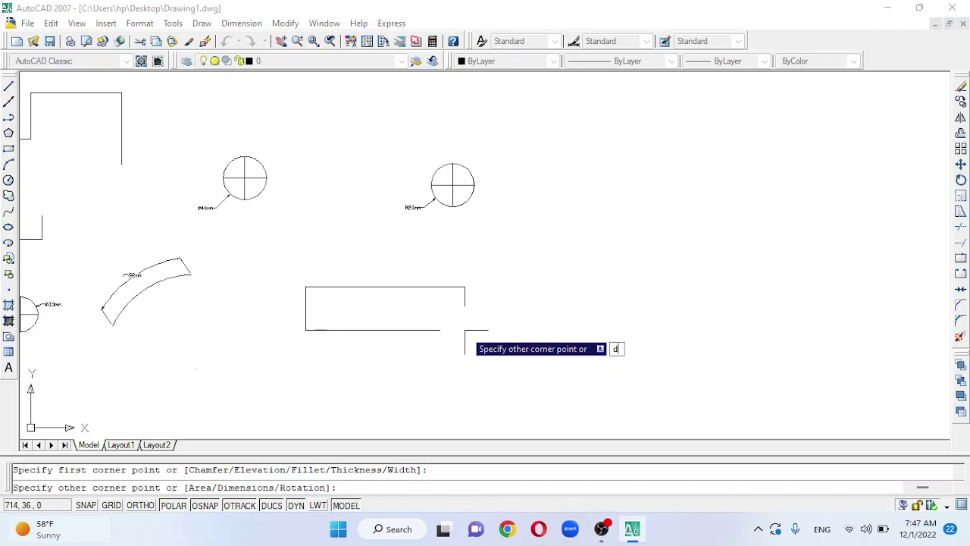
key("Return")
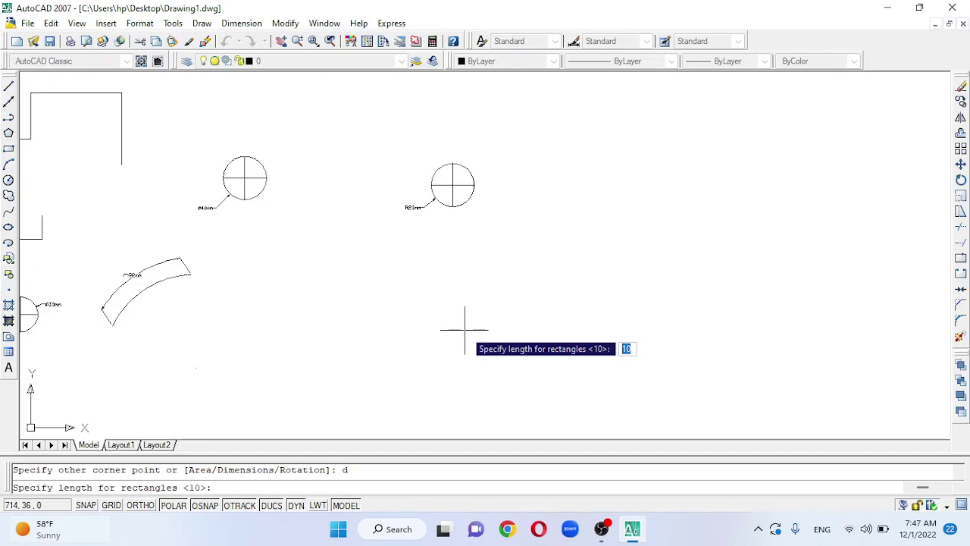
type("50")
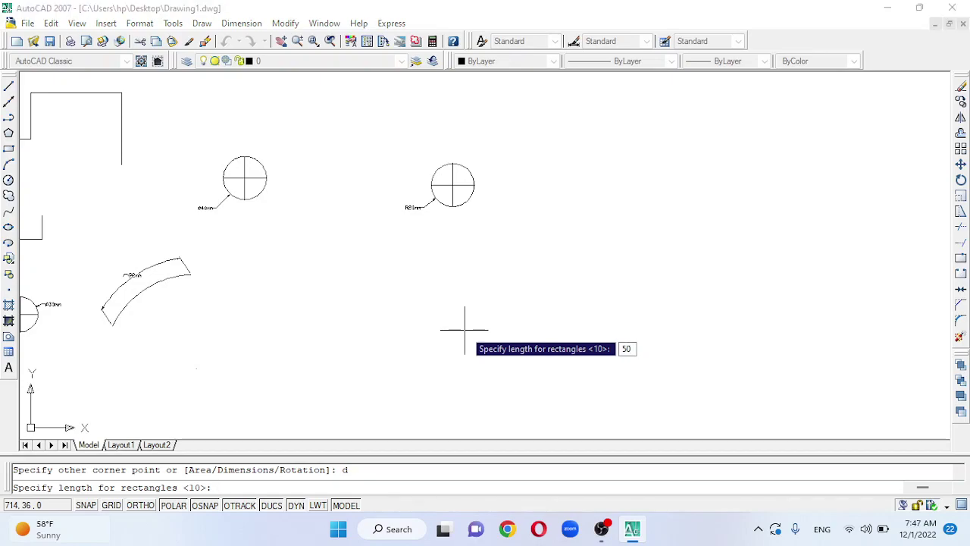
key("Return")
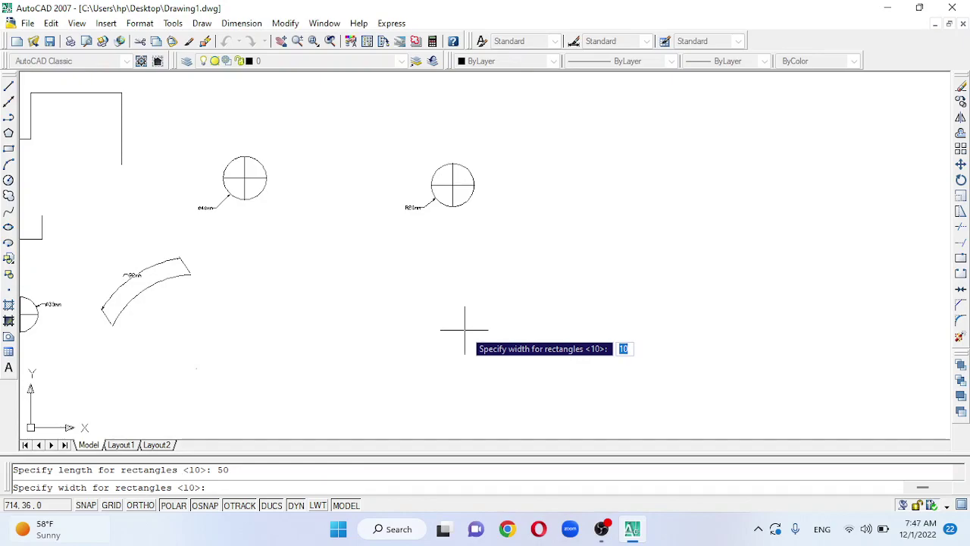
type("40")
key("Return")
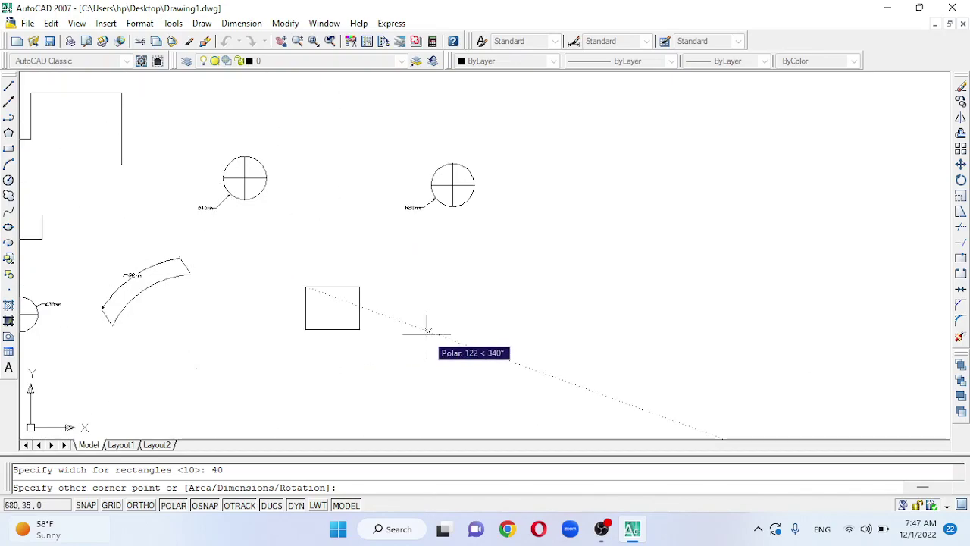
left_click(255, 386)
scroll(261, 303, "up", 5)
Add a 50mm linear dimension across the top of the rectangle
type("dli")
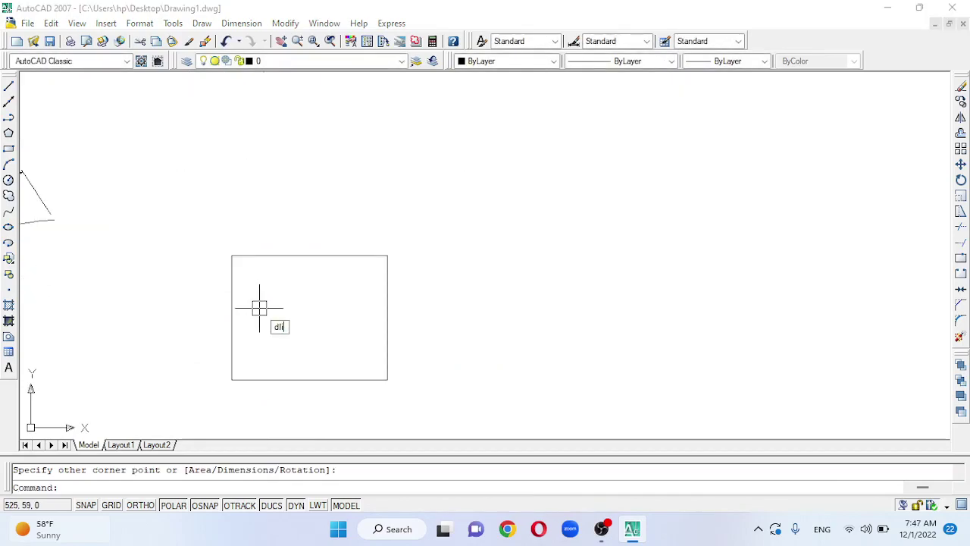
key("Return")
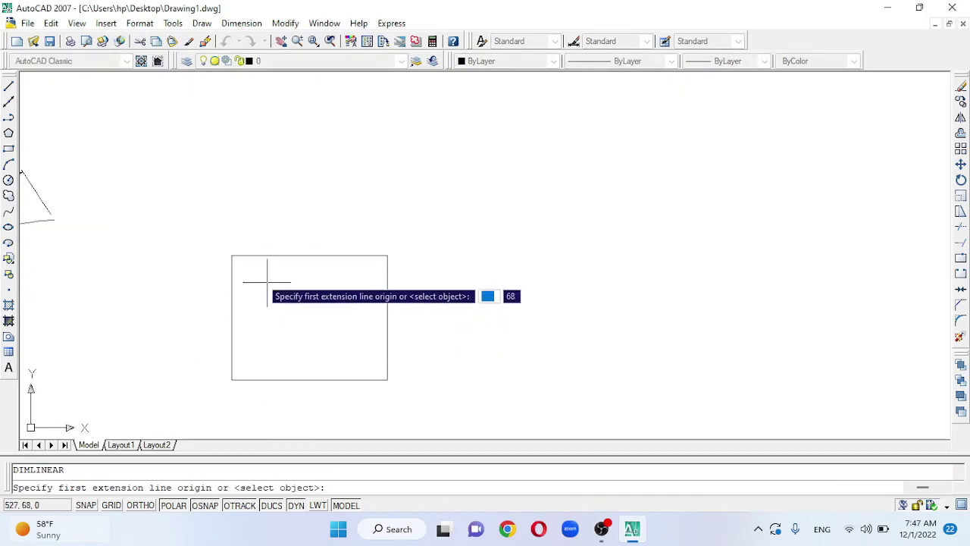
left_click(232, 256)
left_click(388, 255)
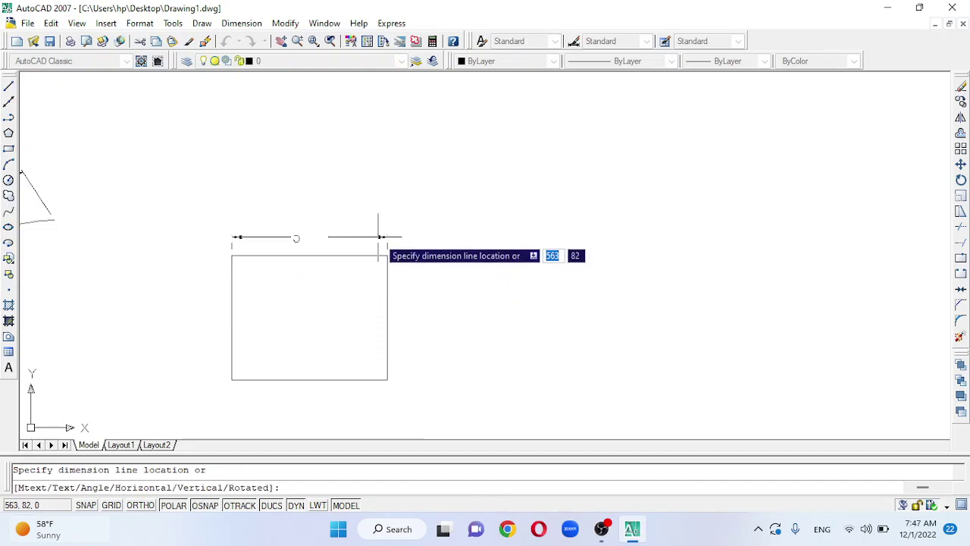
left_click(379, 238)
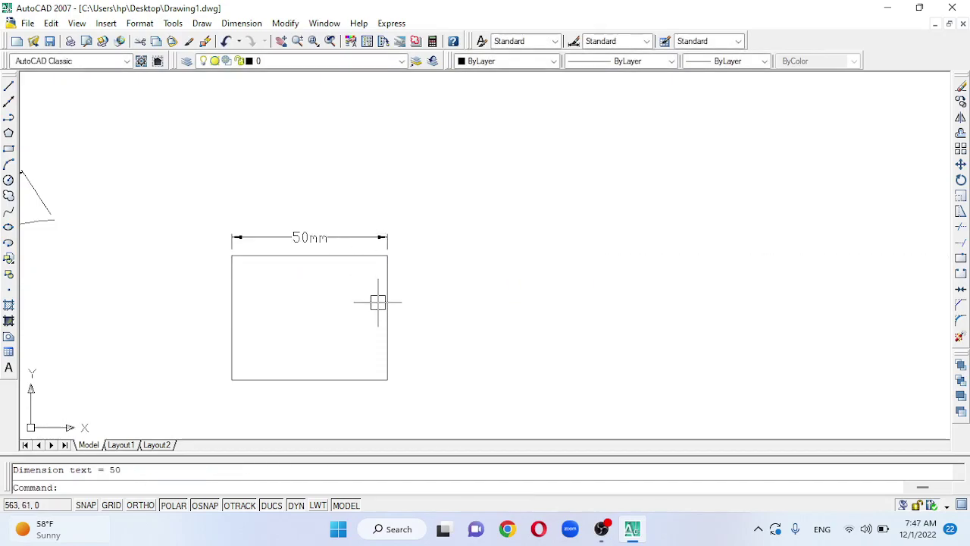
Add a 40mm linear dimension along the rectangle's right side
key("Return")
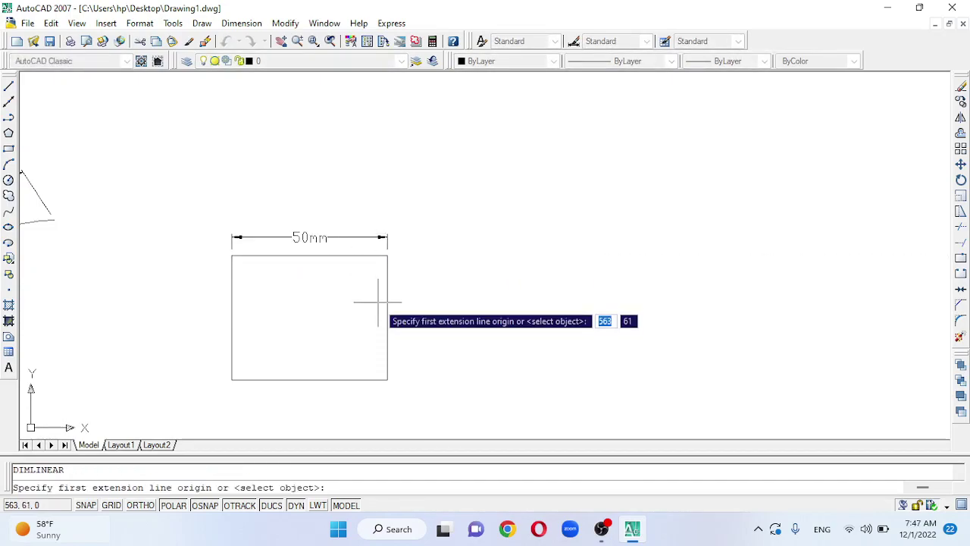
left_click(387, 256)
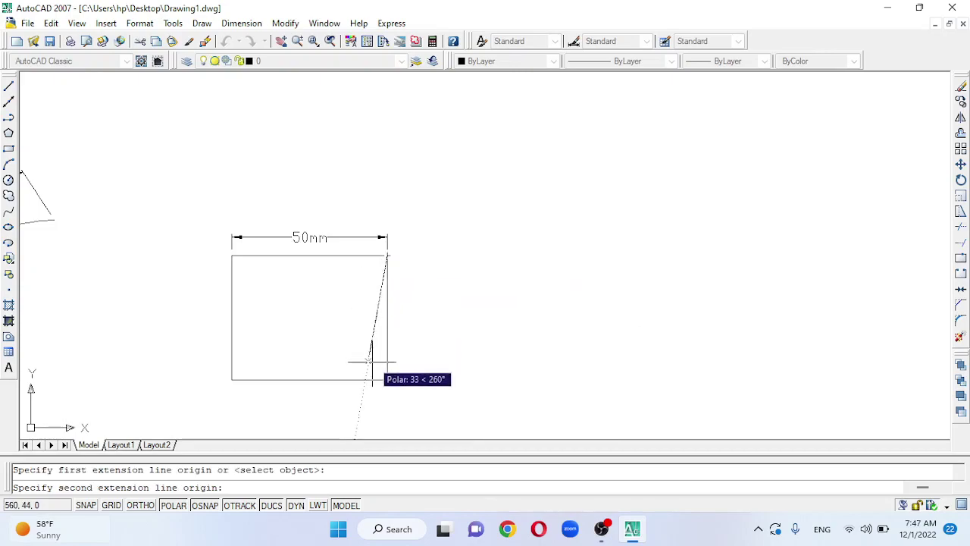
left_click(387, 379)
left_click(430, 389)
scroll(463, 267, "down", 2)
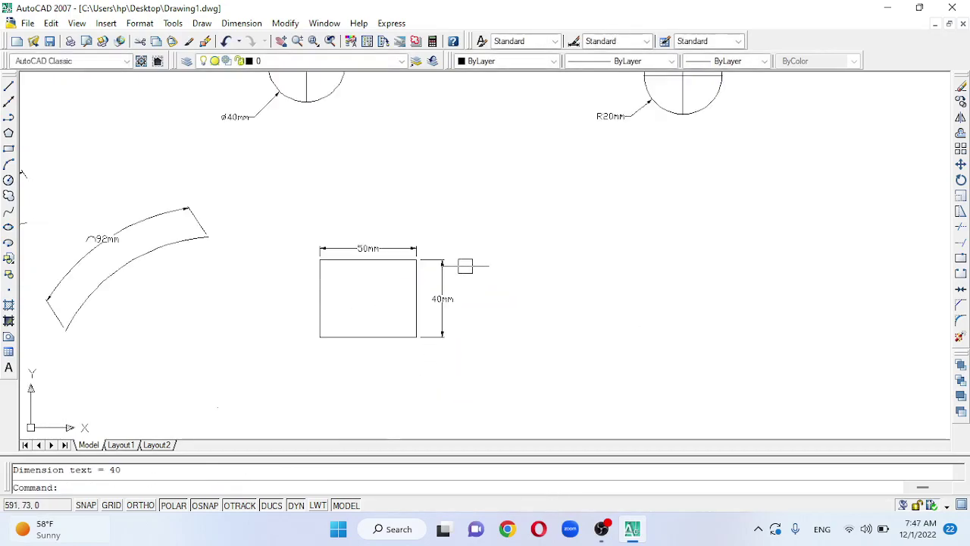
scroll(455, 271, "up", 1)
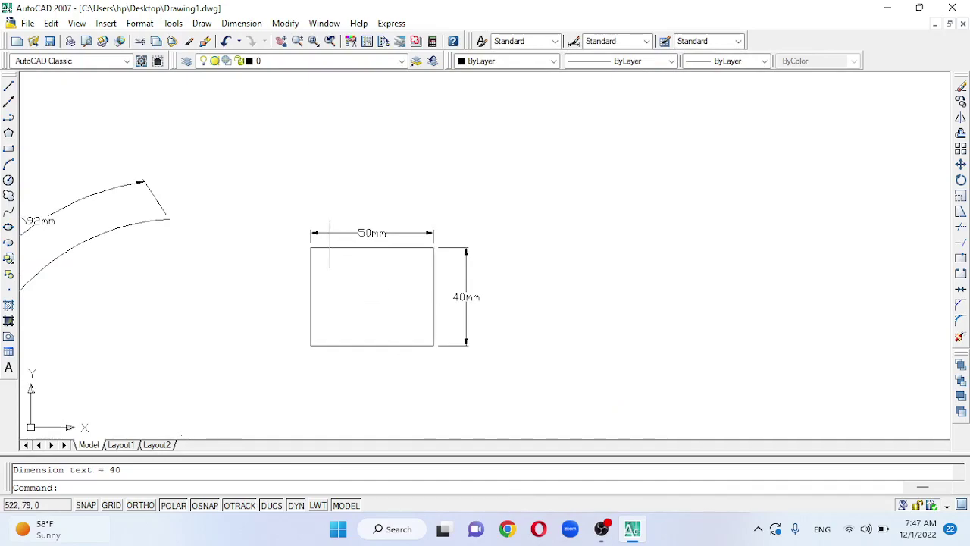
Select the rectangle and its 50mm dimension to check them, then clear the selection
left_click(407, 248)
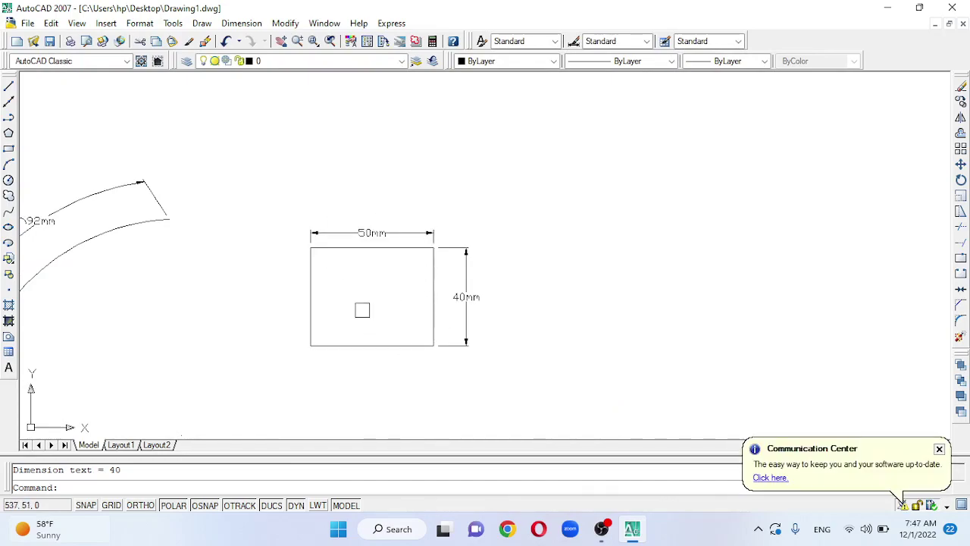
scroll(363, 310, "down", 4)
scroll(339, 325, "up", 2)
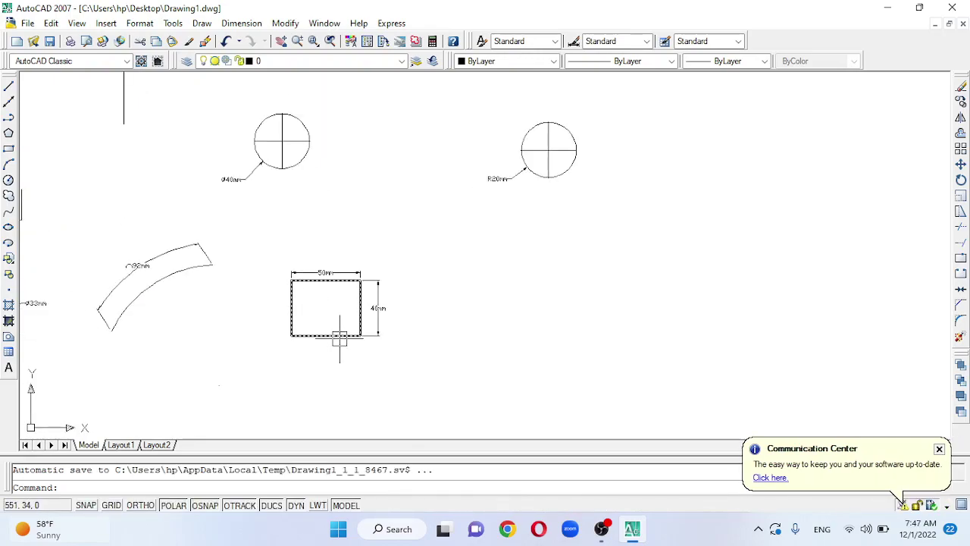
scroll(339, 333, "up", 3)
scroll(277, 320, "down", 2)
scroll(233, 330, "down", 2)
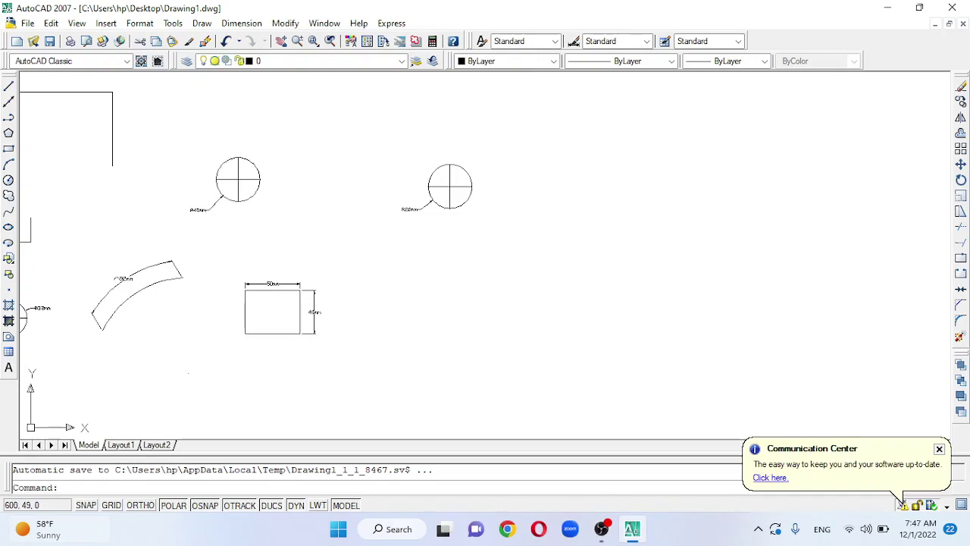
left_click(273, 284)
key("Escape")
scroll(427, 313, "up", 2)
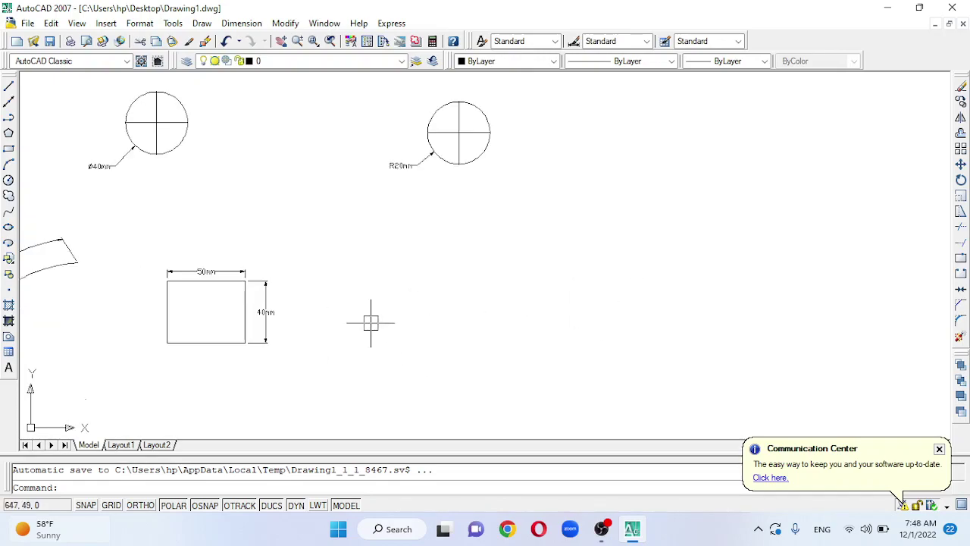
scroll(417, 322, "down", 1)
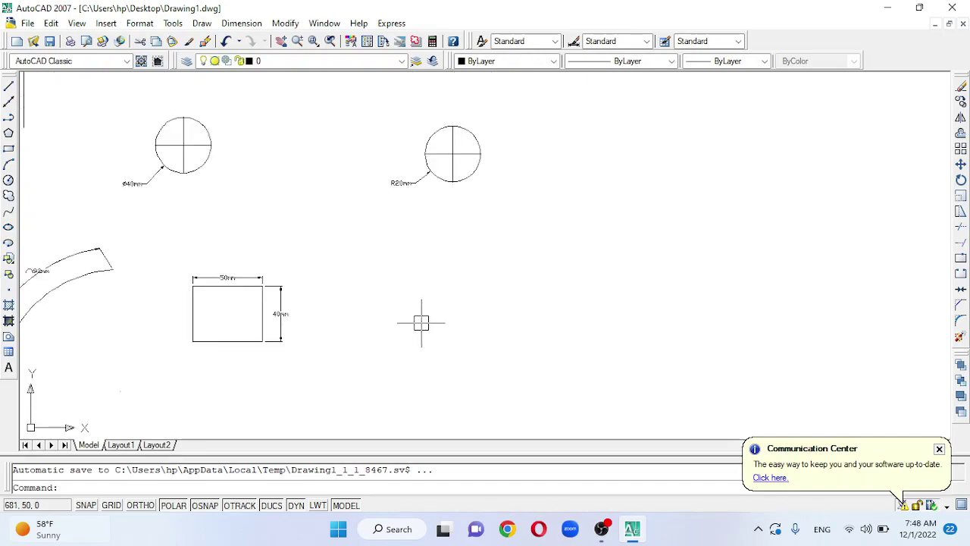
Draw a radius-50 circle centred to the right of the dimensioned rectangle
type("c")
key("Return")
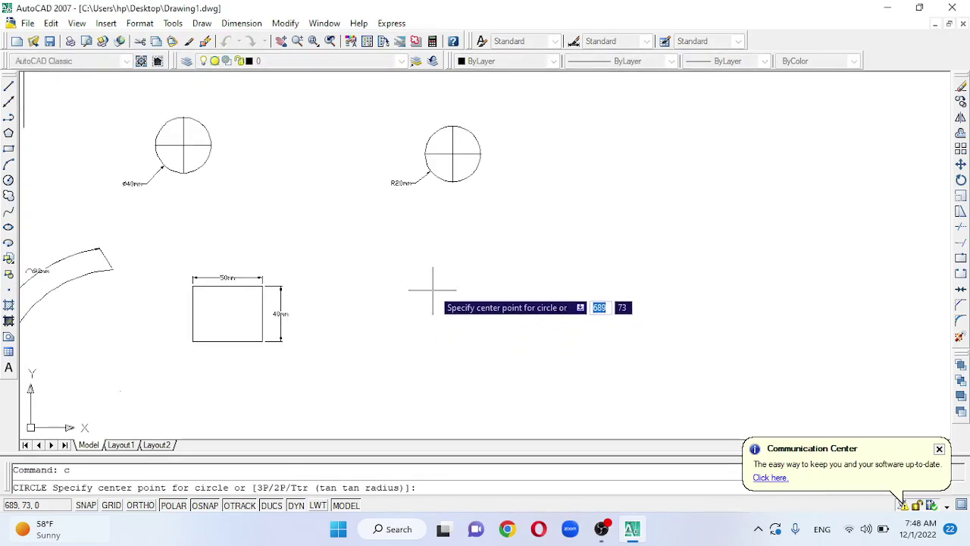
left_click(453, 276)
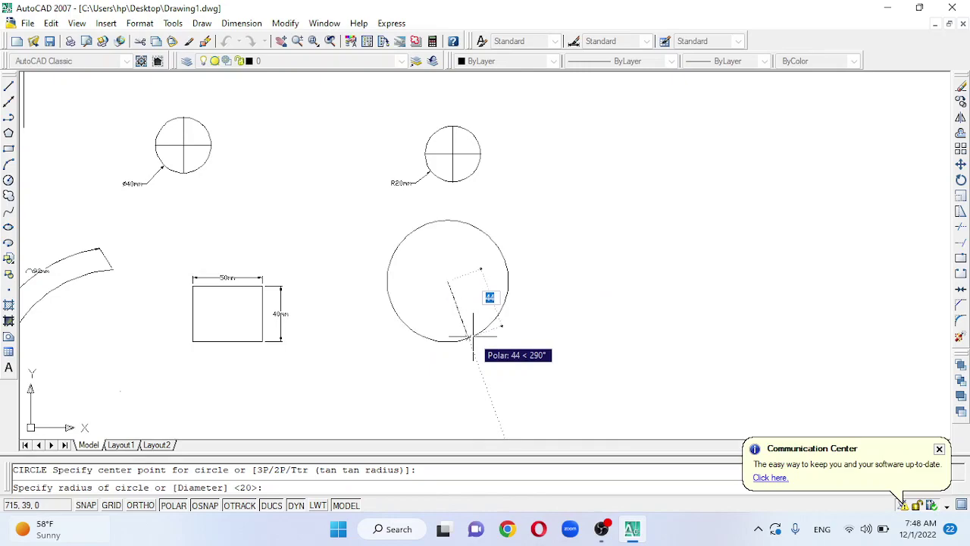
type("50")
key("Return")
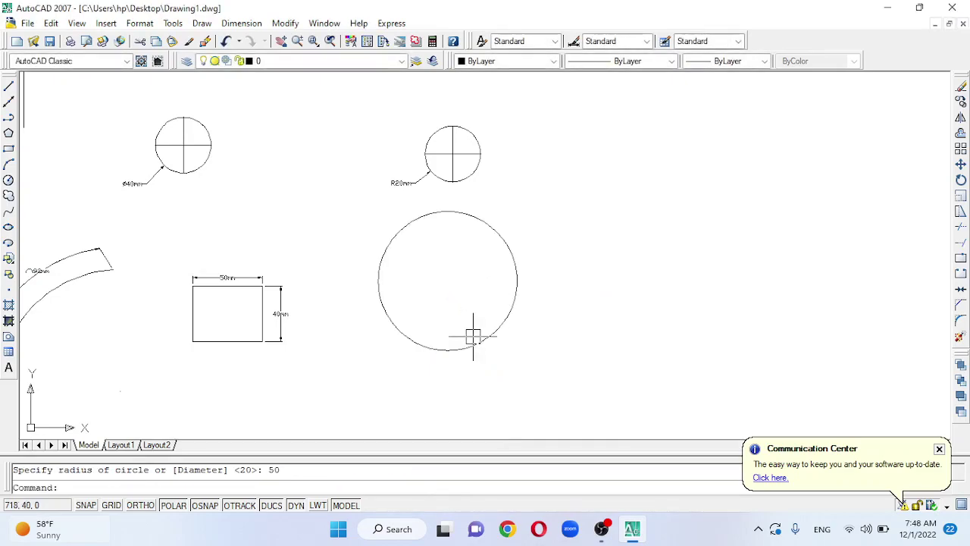
scroll(492, 269, "up", 2)
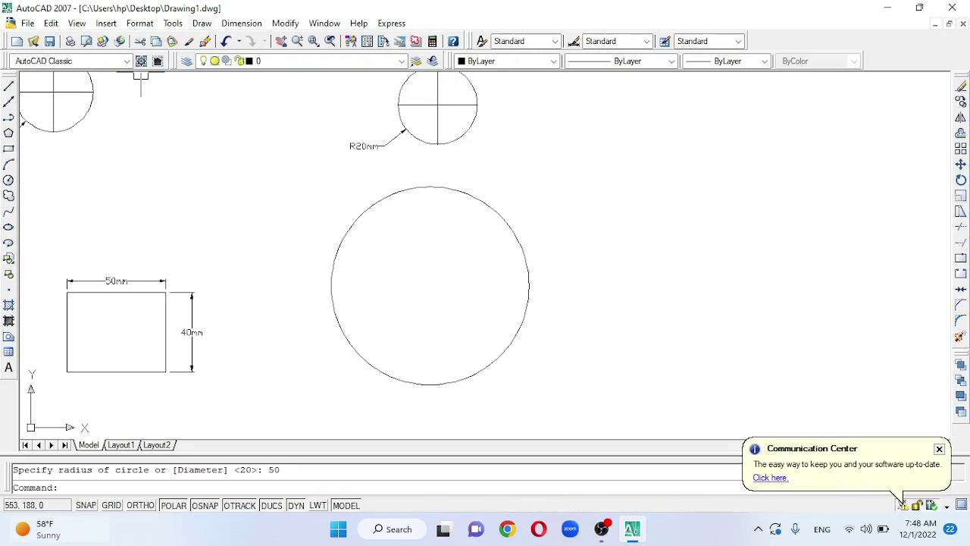
left_click(201, 23)
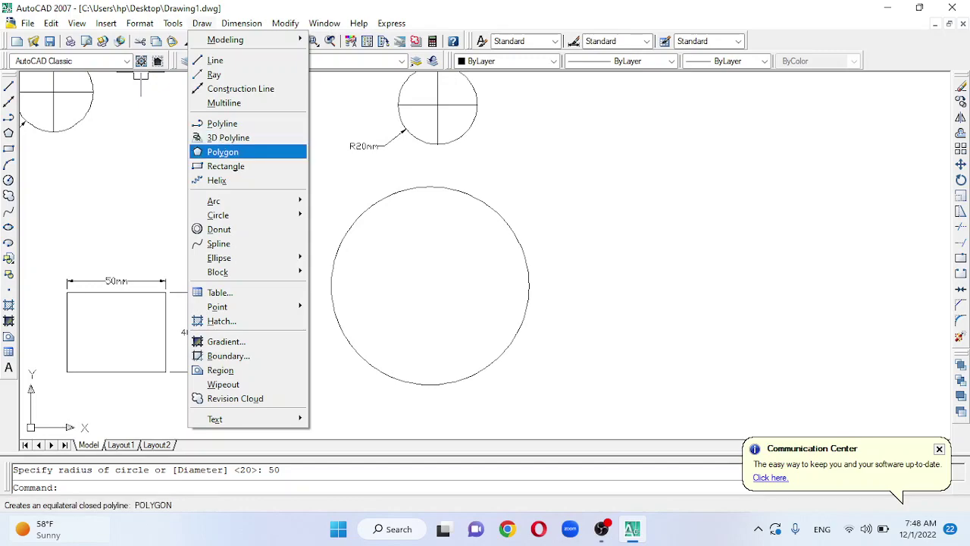
Start a five-sided polygon with the POL command
left_click(223, 152)
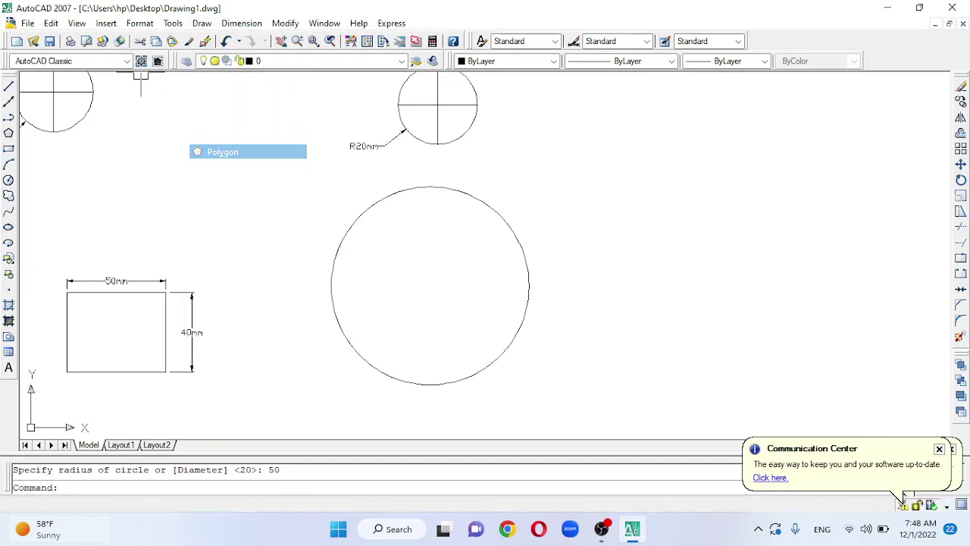
key("Escape")
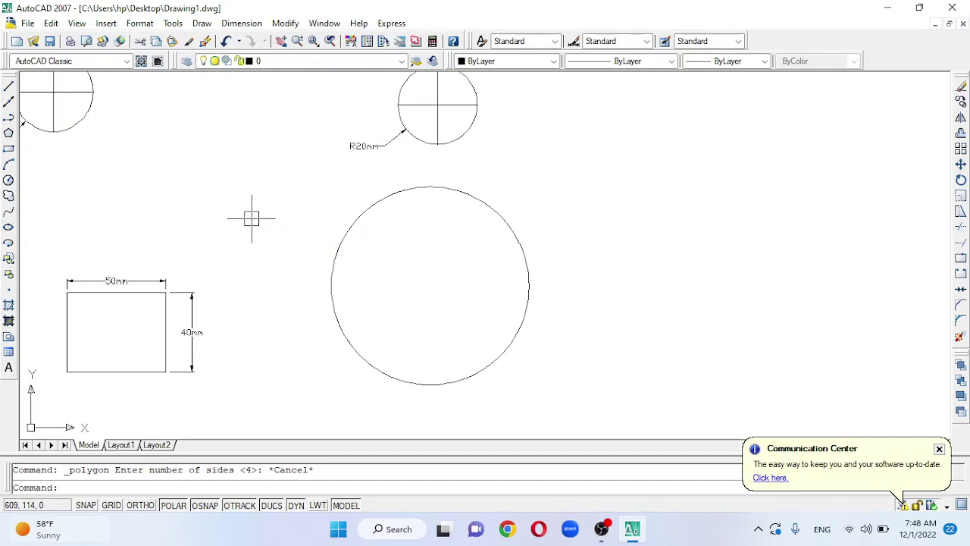
type("pol")
key("Return")
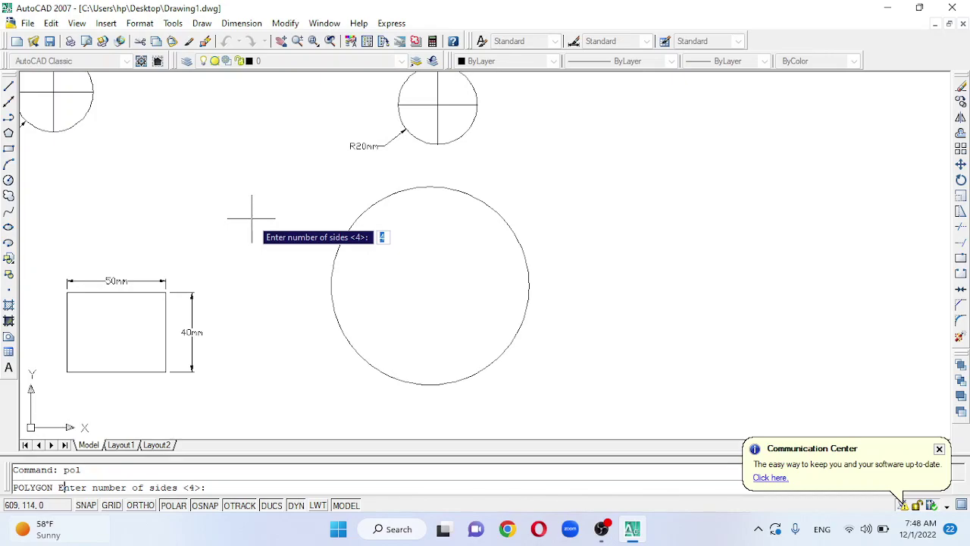
type("5")
key("Return")
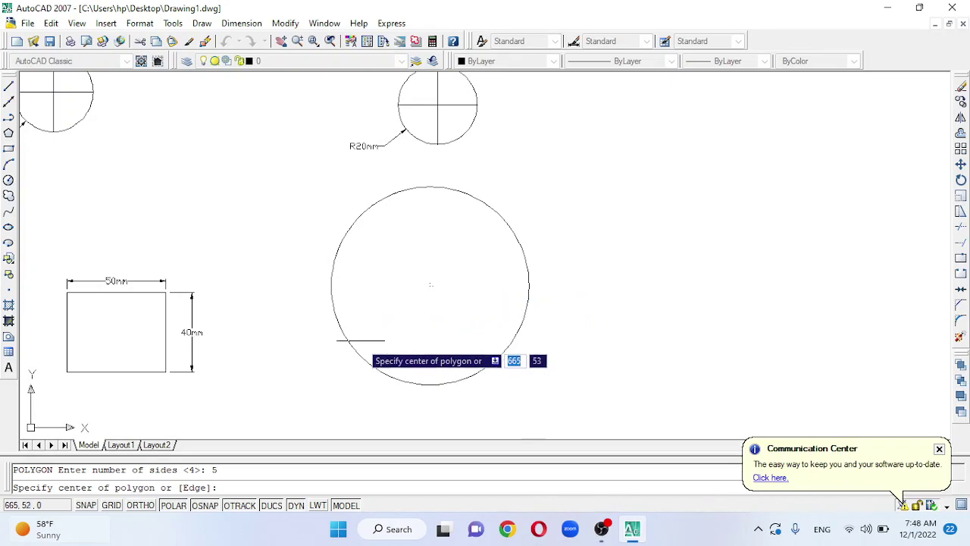
Centre the pentagon on the circle's centre, inscribed, with Ortho on and radius 50
left_click(425, 284)
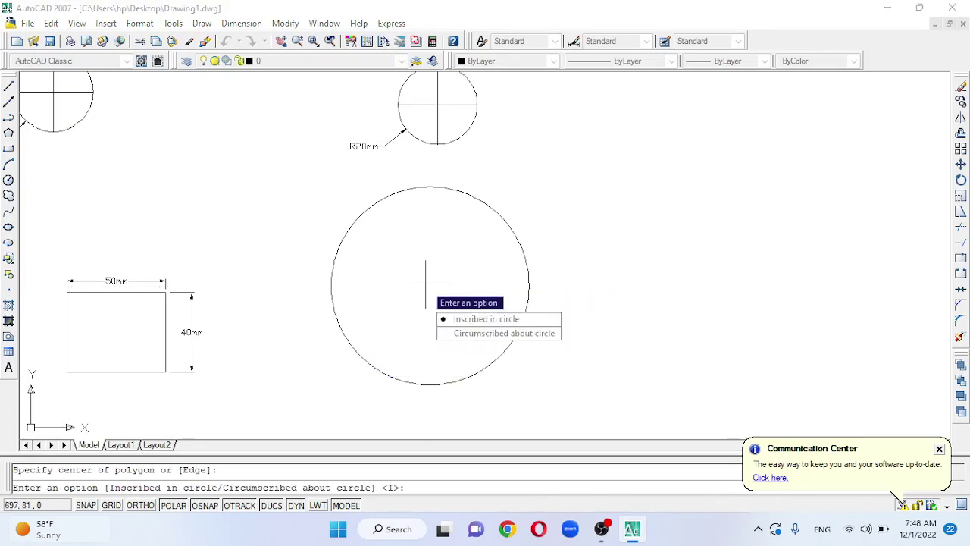
key("Down")
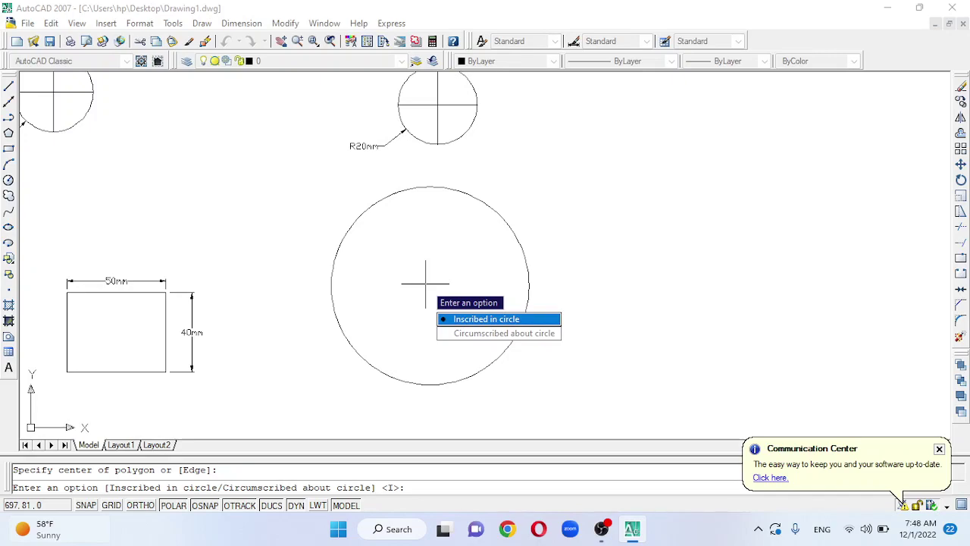
key("Return")
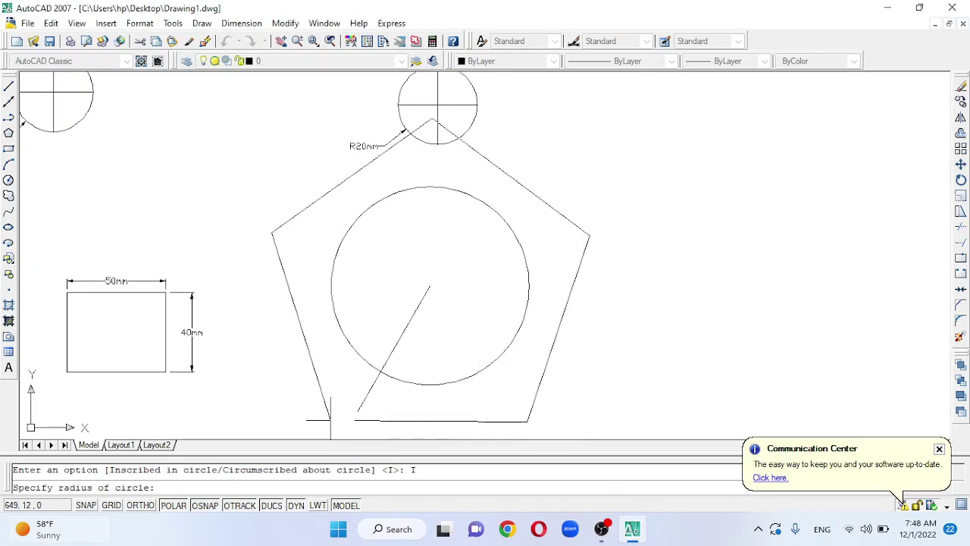
key("F8")
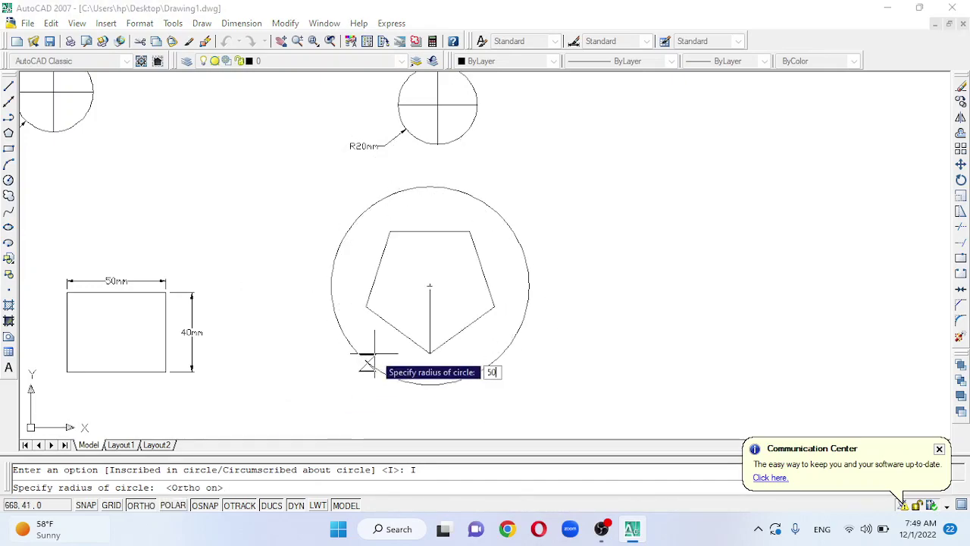
type("50")
key("Return")
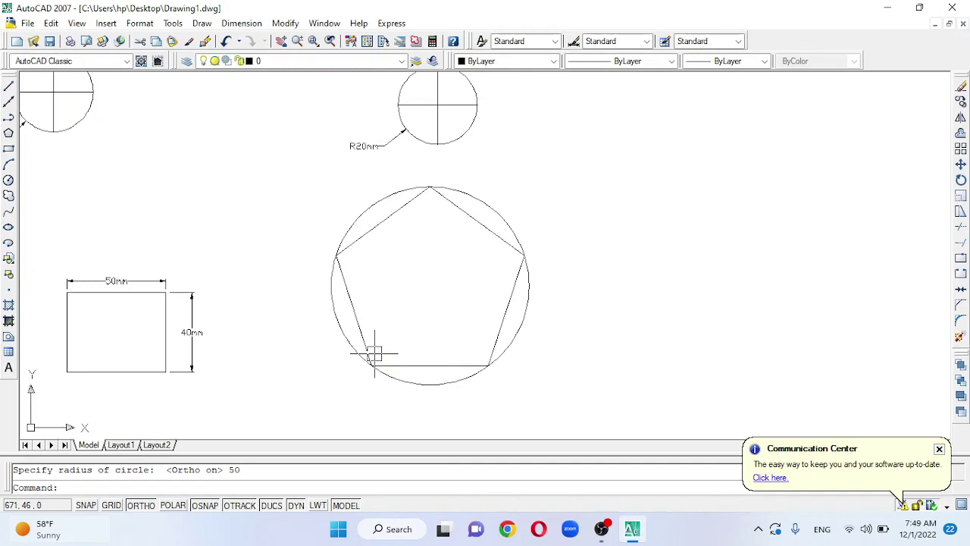
left_click(425, 191)
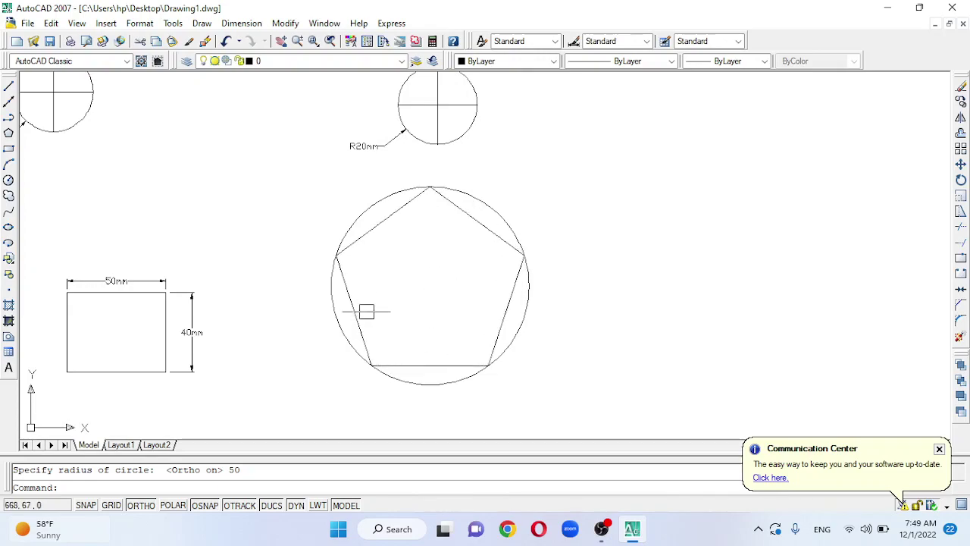
scroll(368, 302, "down", 1)
scroll(379, 292, "up", 2)
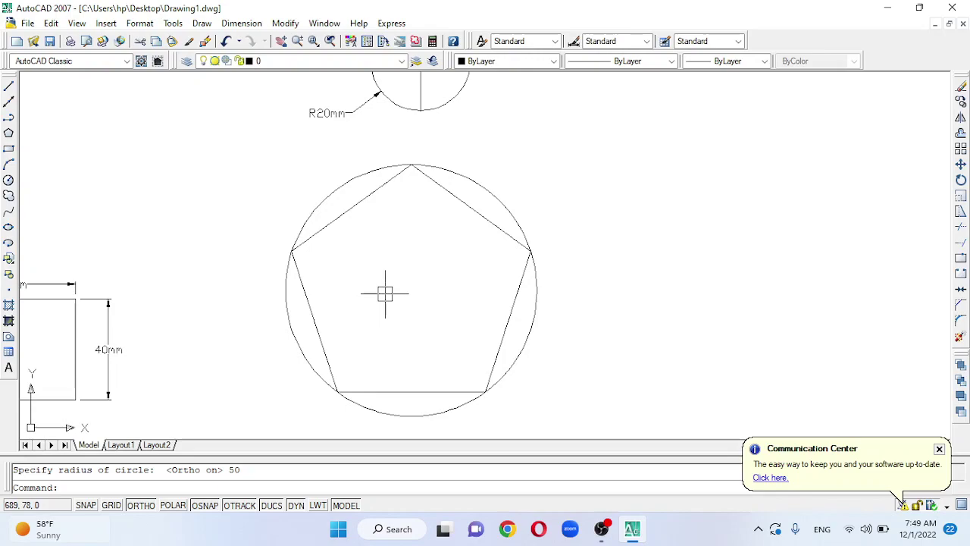
Draw another five-sided polygon, circumscribed about the circle with radius 50
type("pol")
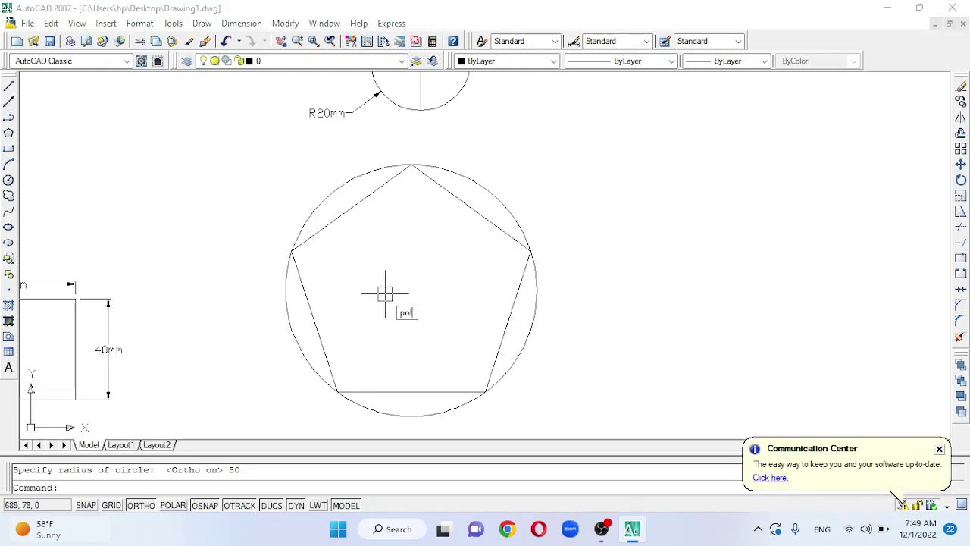
key("Return")
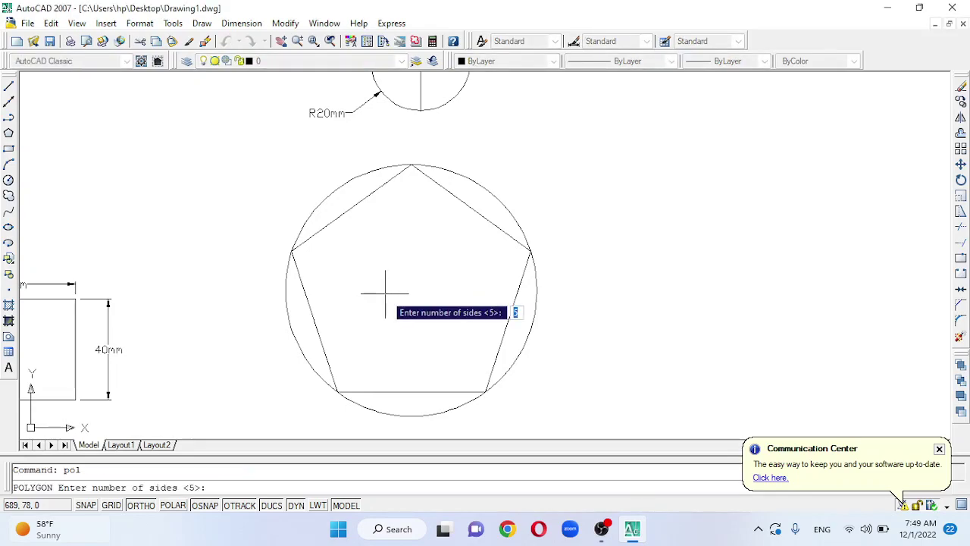
key("Return")
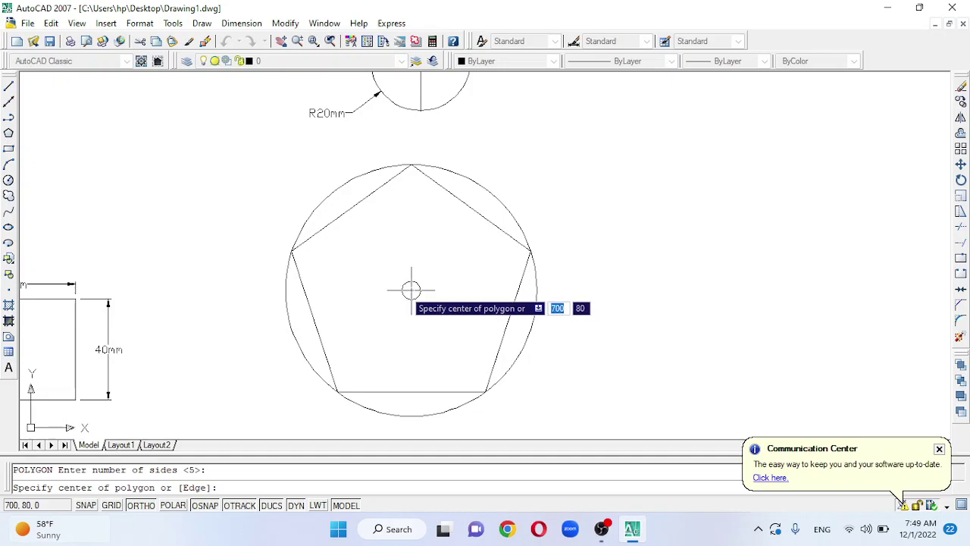
left_click(404, 288)
key("Down")
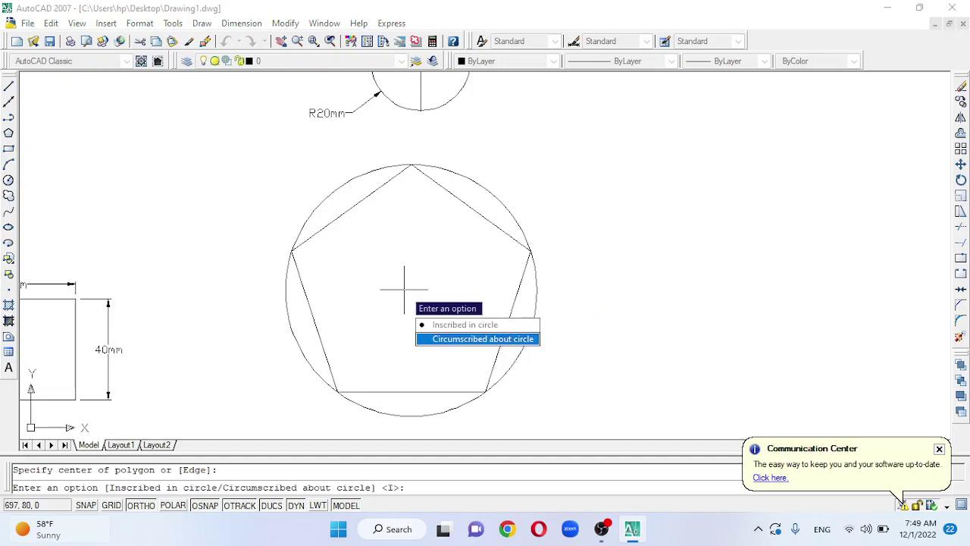
key("Return")
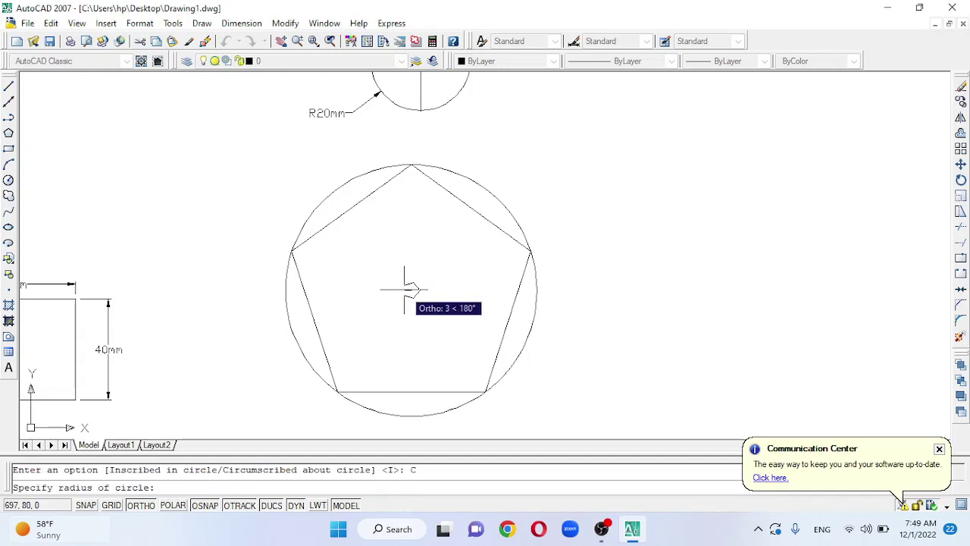
type("50")
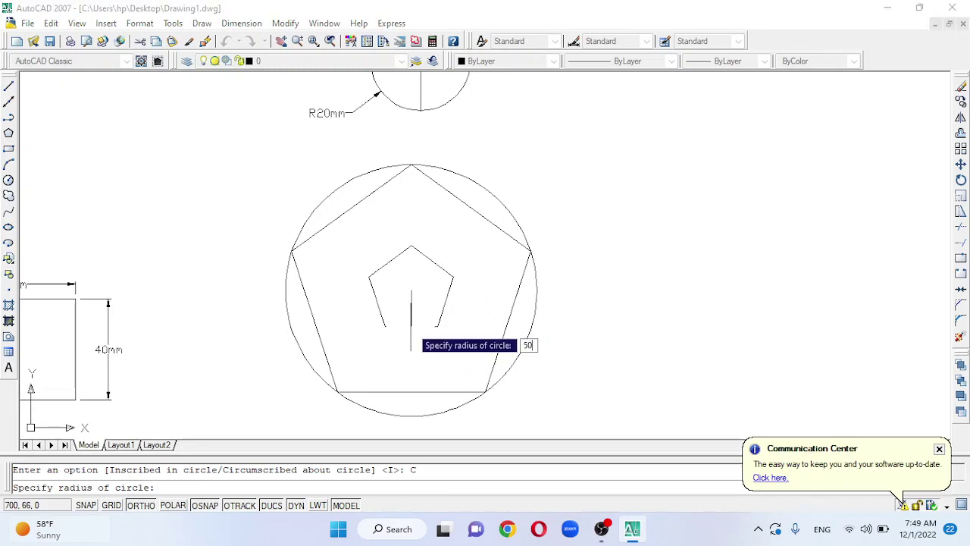
key("Return")
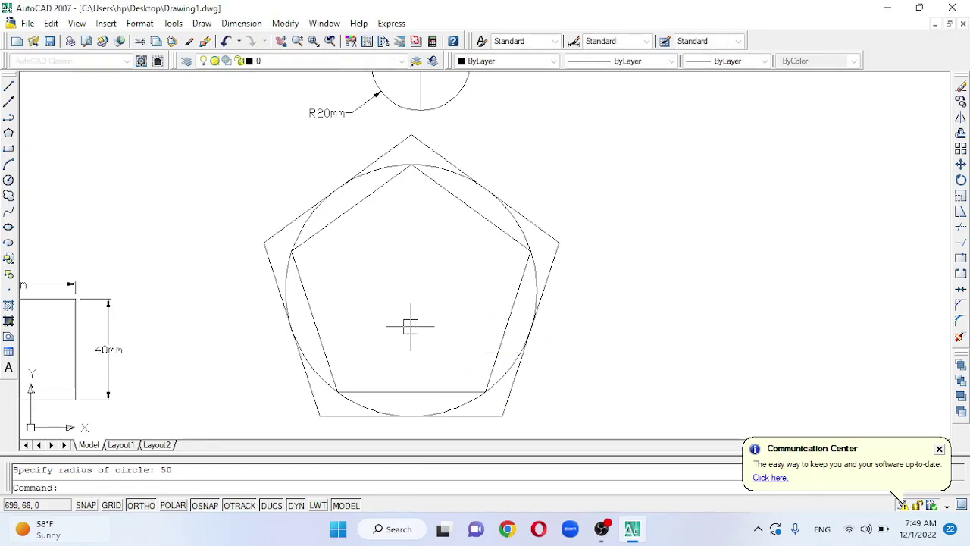
left_click(327, 196)
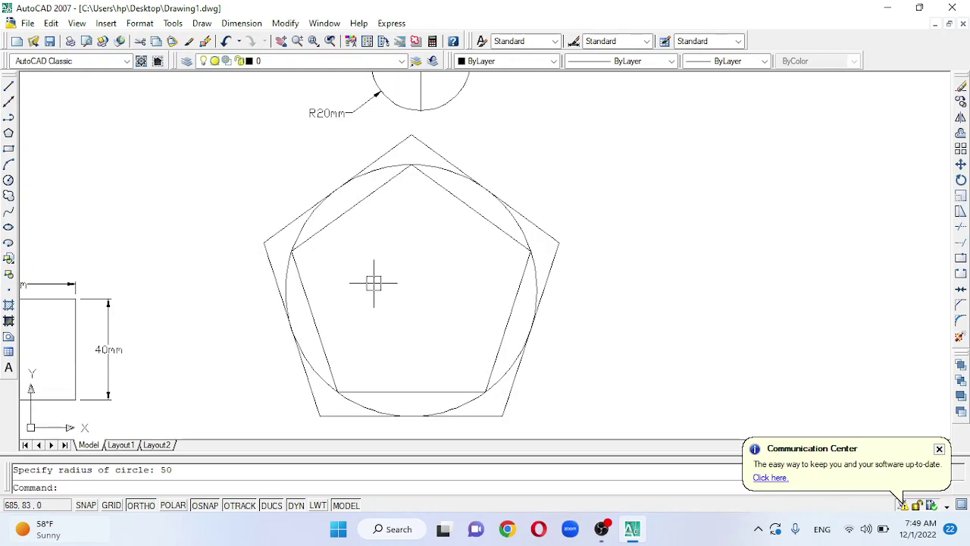
scroll(366, 239, "down", 2)
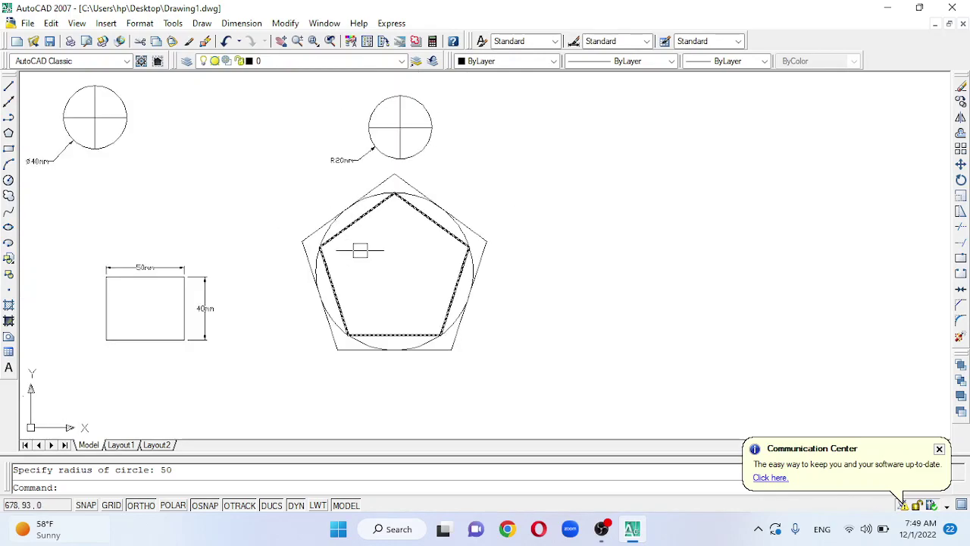
scroll(356, 301, "down", 3)
scroll(372, 282, "up", 2)
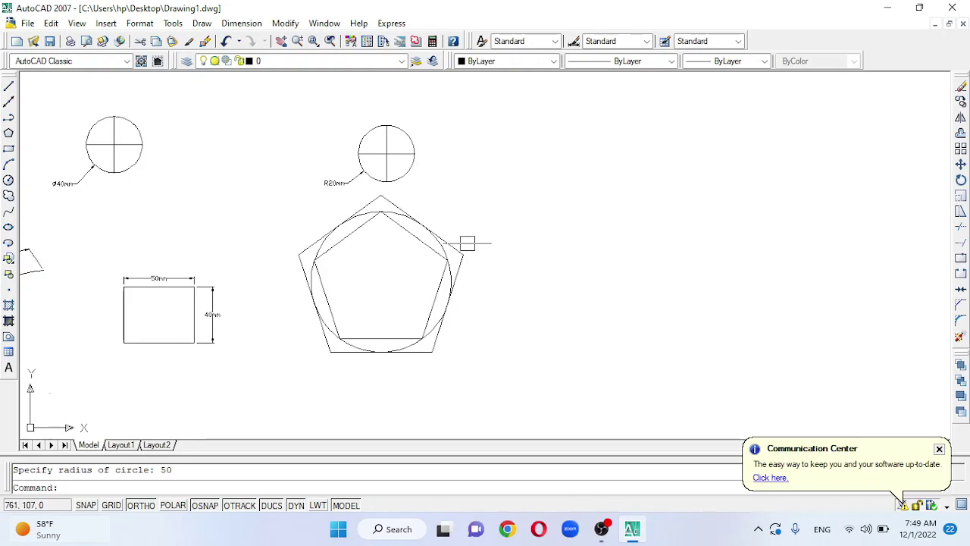
scroll(426, 276, "up", 2)
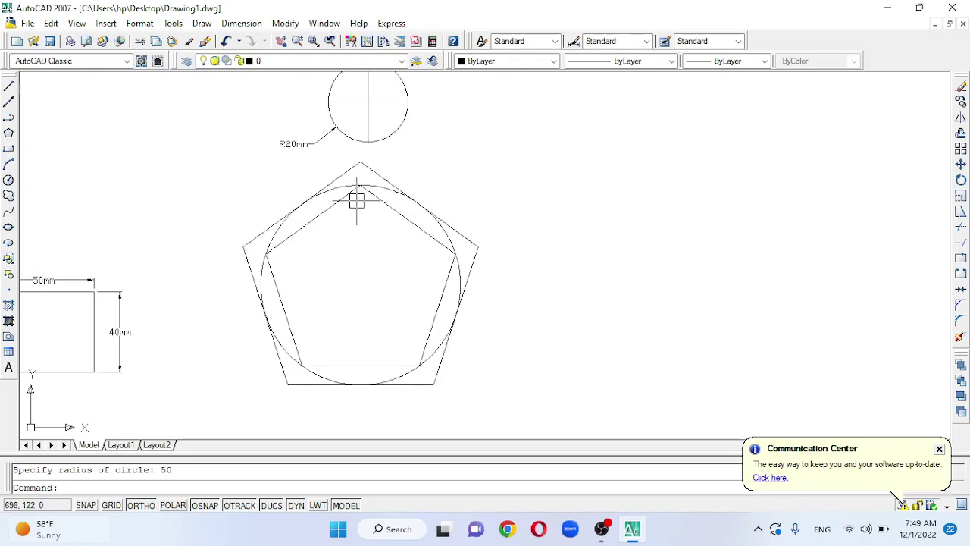
scroll(278, 242, "down", 2)
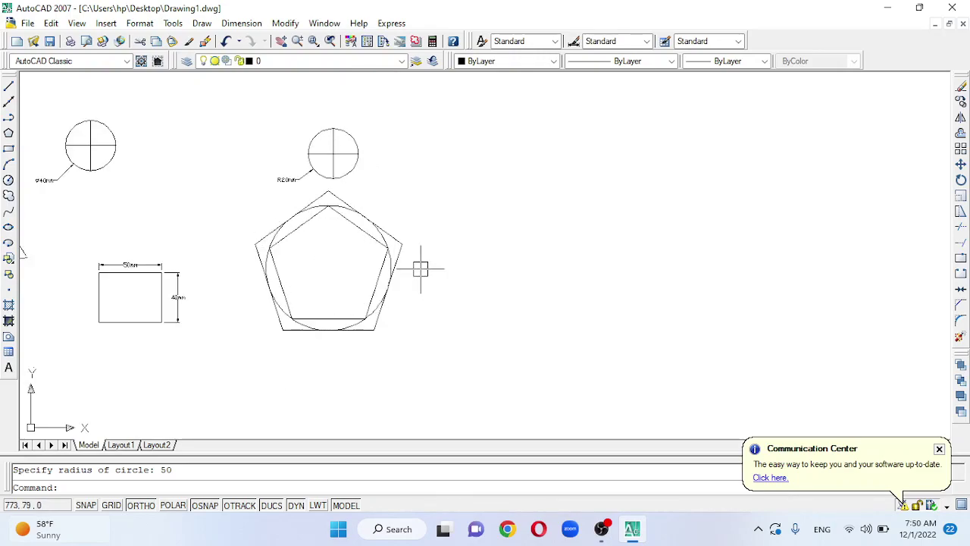
scroll(342, 266, "down", 2)
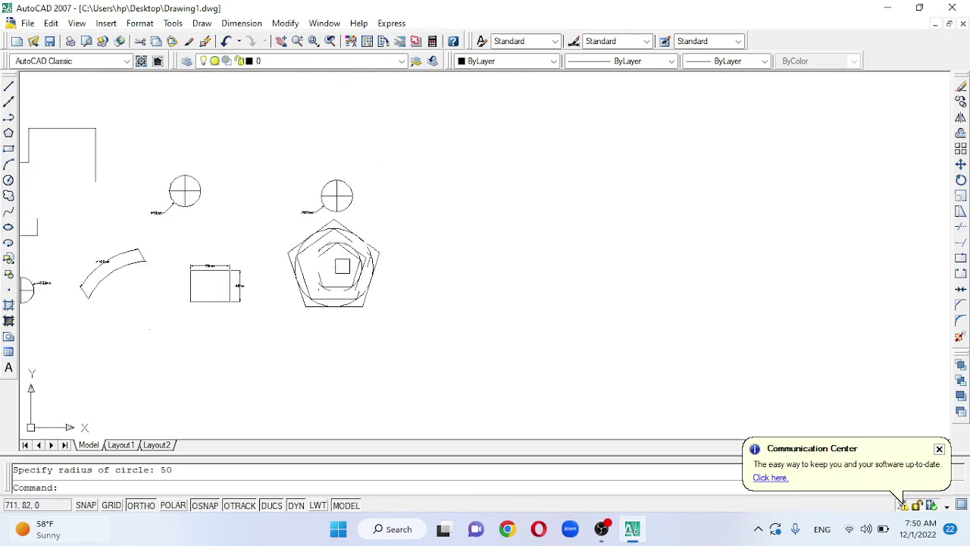
scroll(337, 261, "up", 2)
scroll(326, 251, "up", 1)
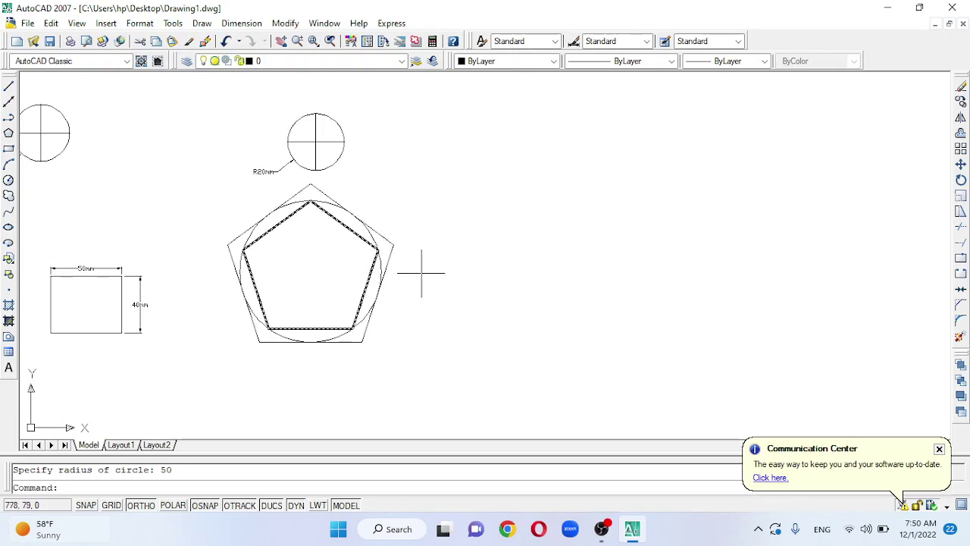
scroll(425, 291, "down", 2)
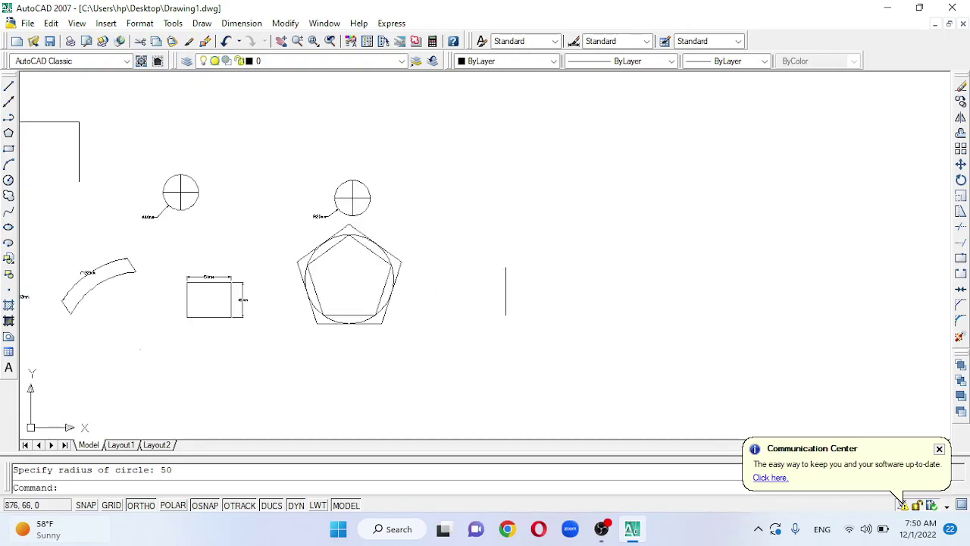
scroll(508, 290, "up", 3)
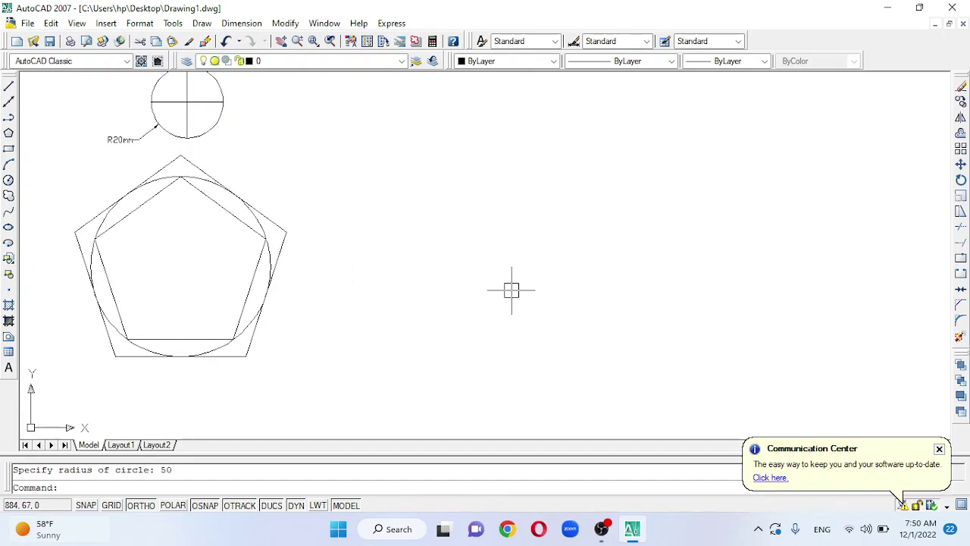
Draw a six-sided polygon inscribed with radius 50, centred right of the pentagons
type("po")
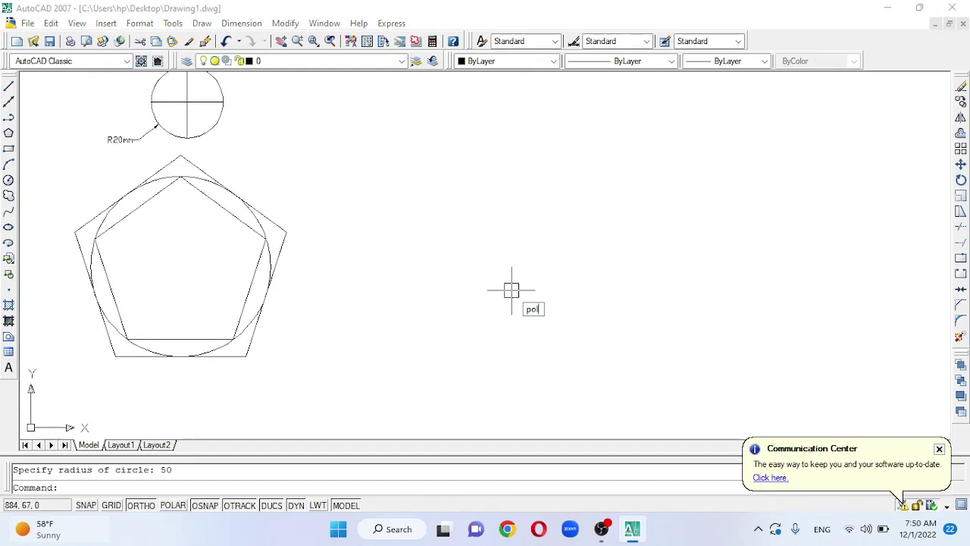
type("l")
key("Return")
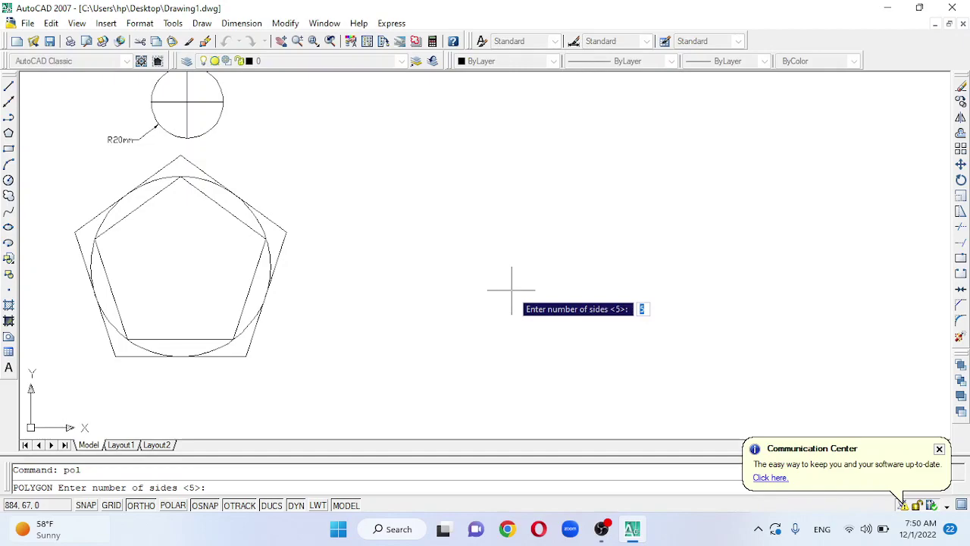
type("6")
key("Return")
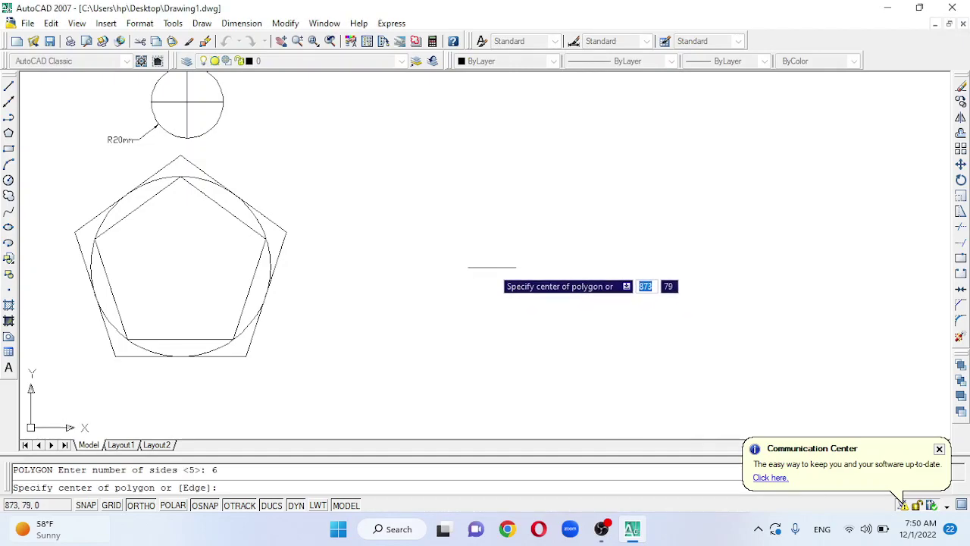
left_click(492, 267)
key("Down")
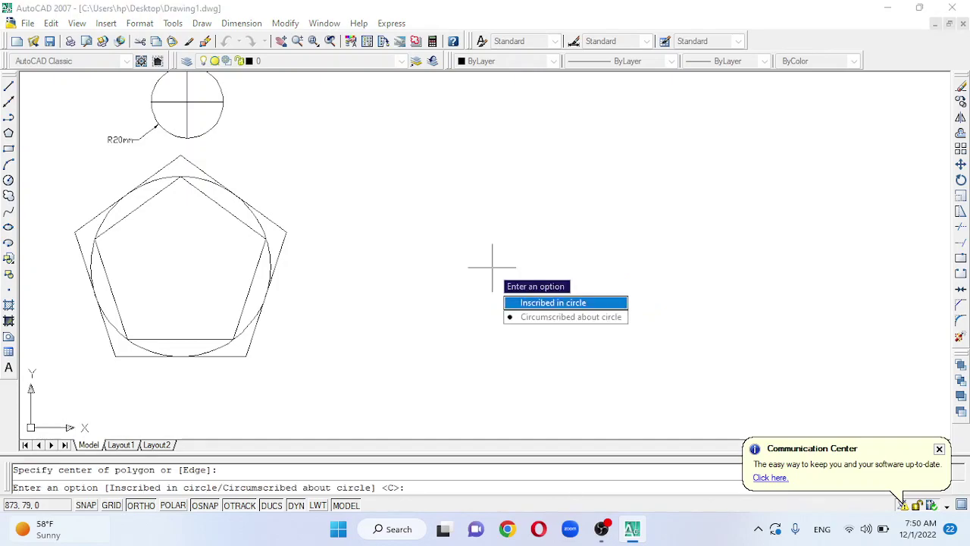
key("Return")
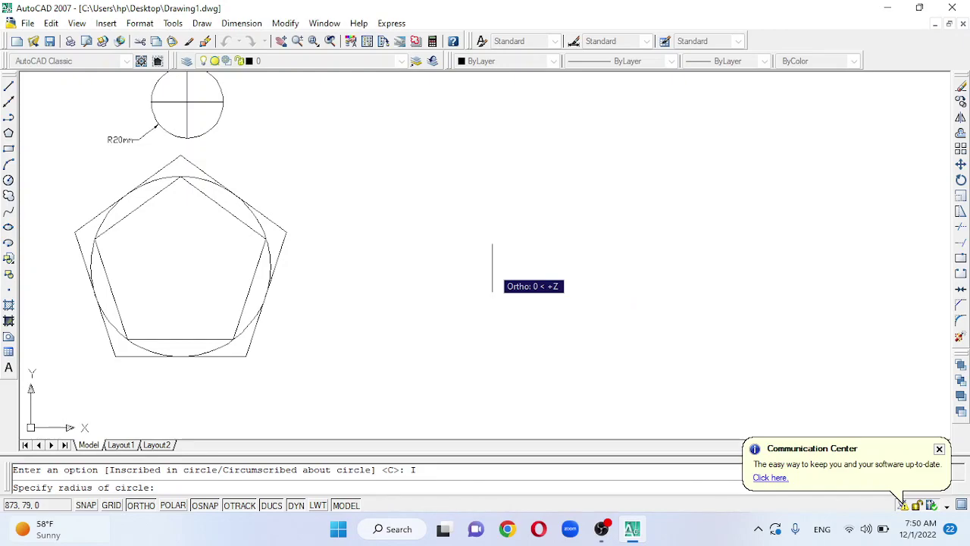
type("50")
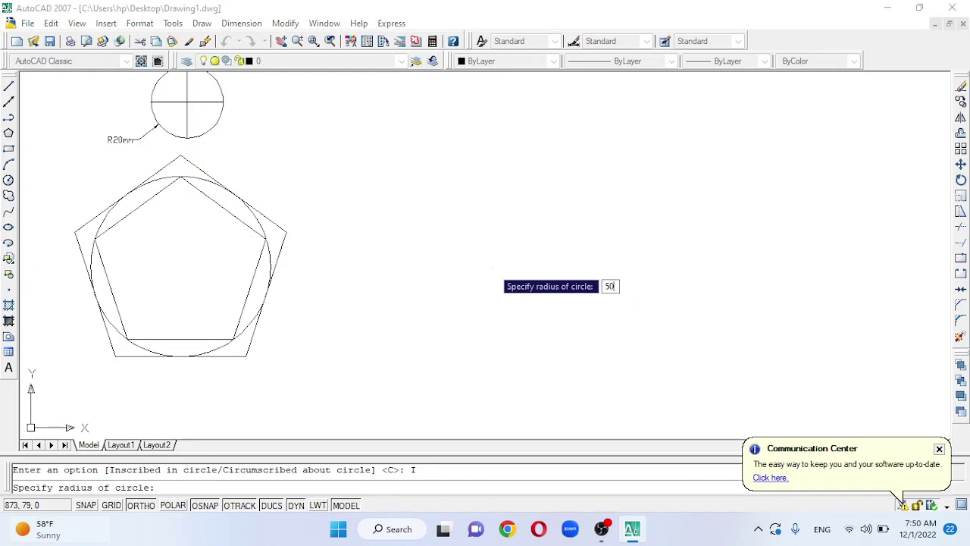
key("Return")
scroll(433, 264, "down", 2)
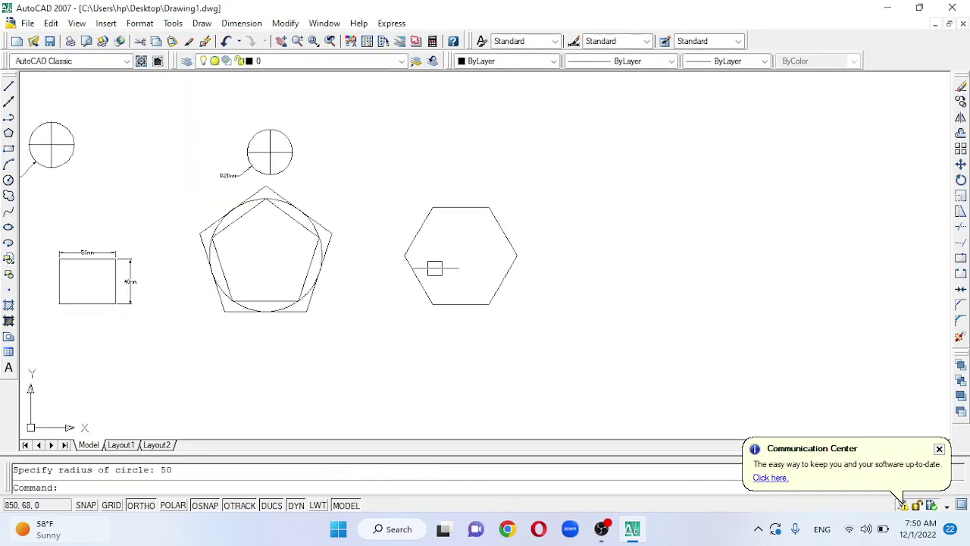
scroll(435, 268, "up", 2)
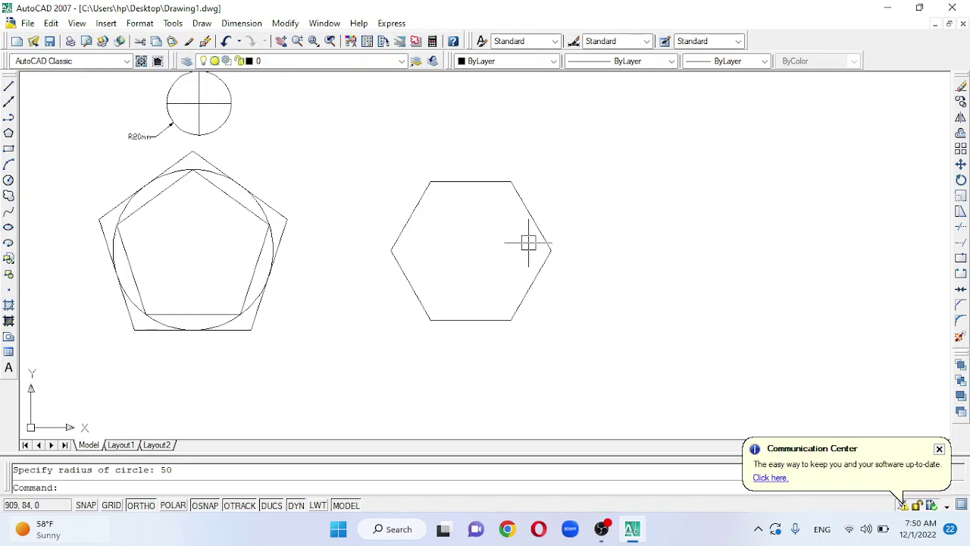
Draw another six-sided polygon, circumscribed with radius 50, centred beside the first hexagon
type("pol")
key("Return")
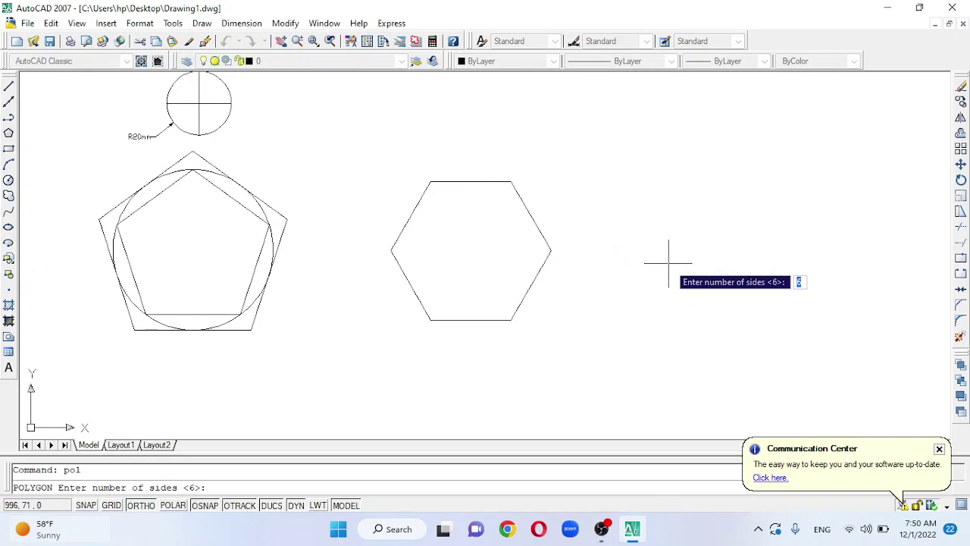
key("Return")
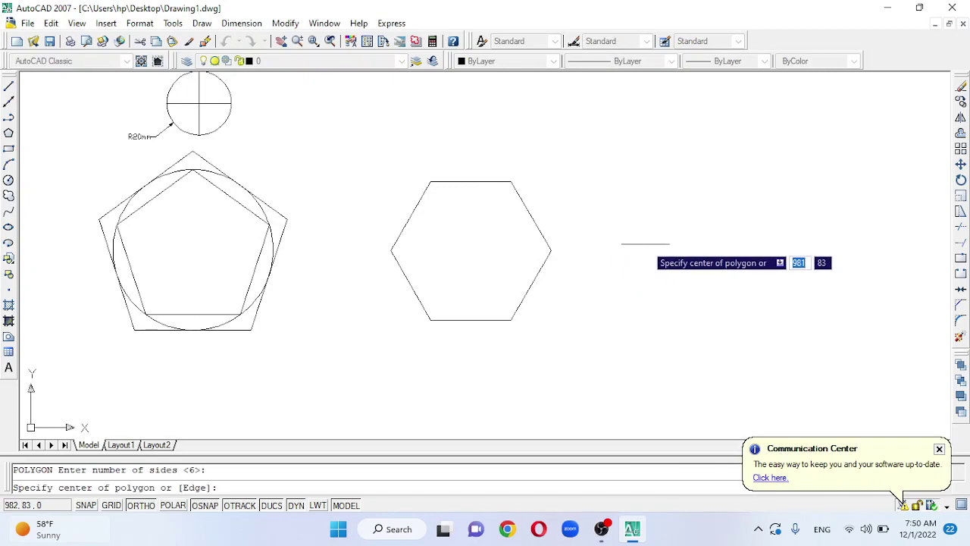
left_click(649, 244)
key("Down")
key("Return")
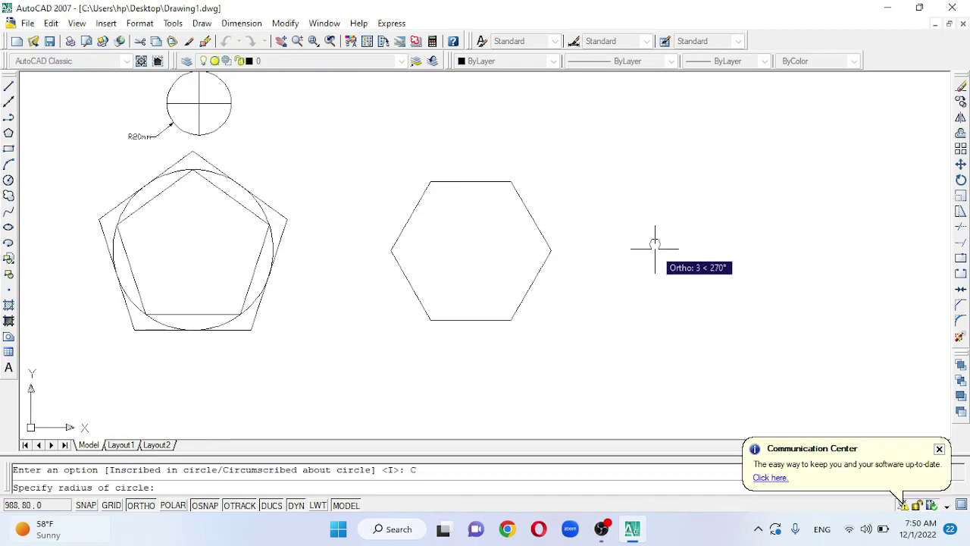
type("50")
key("Return")
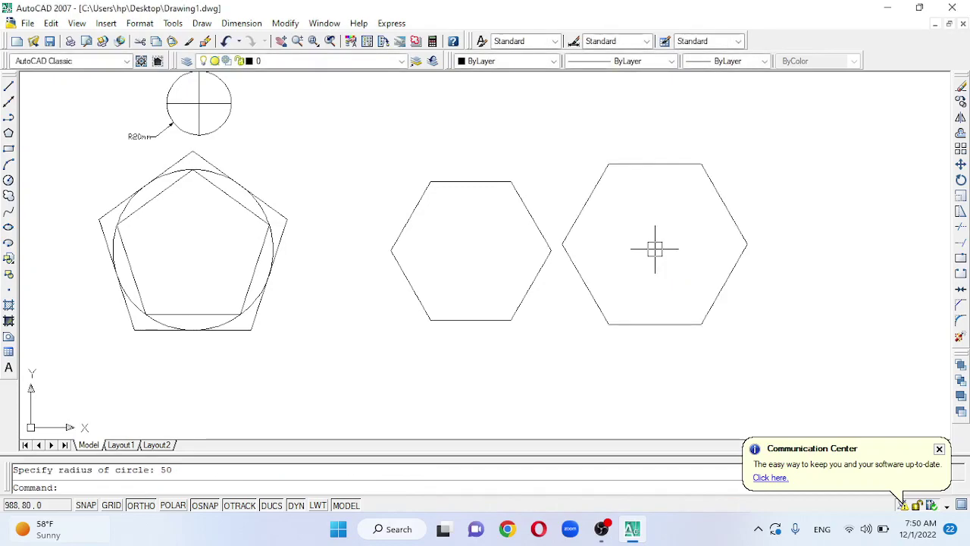
scroll(477, 249, "down", 2)
scroll(541, 229, "up", 3)
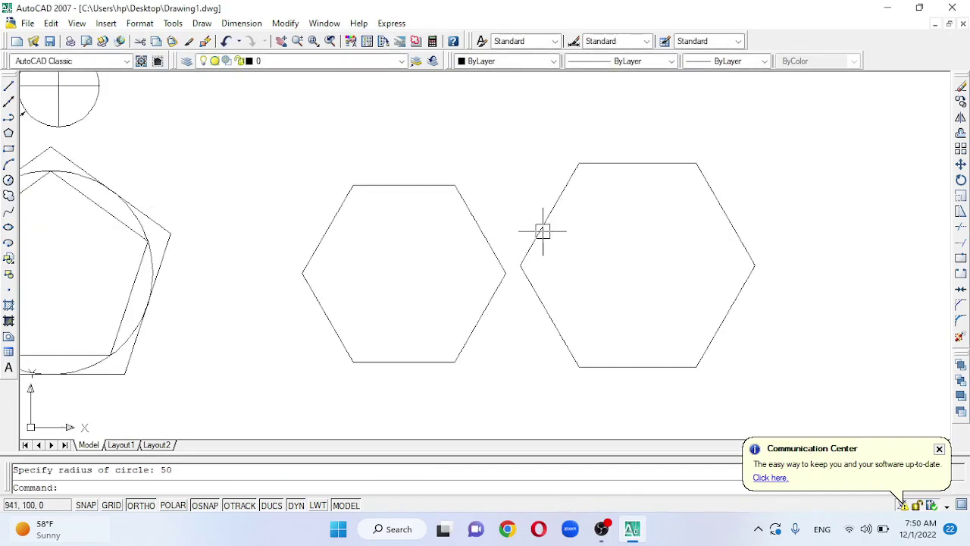
scroll(558, 241, "down", 2)
scroll(531, 239, "down", 2)
scroll(496, 238, "down", 2)
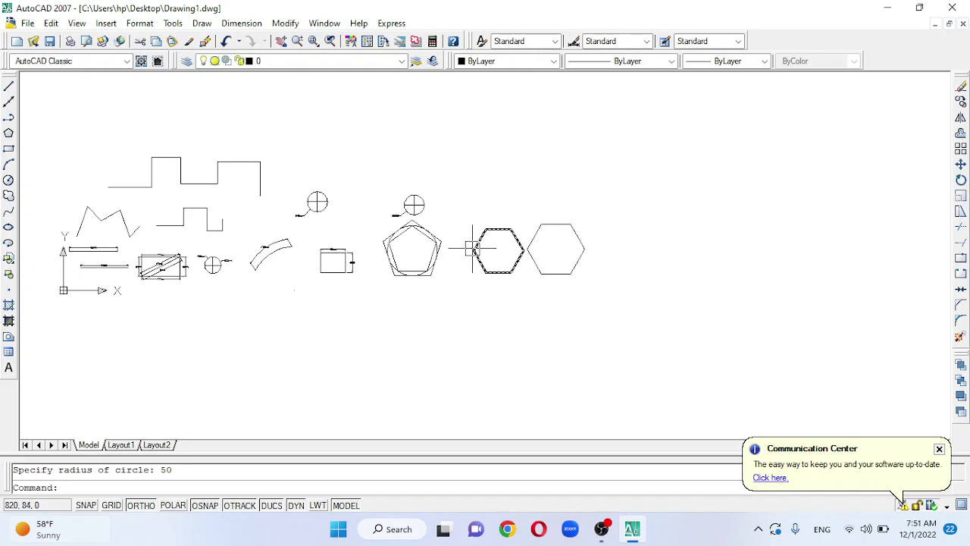
scroll(586, 268, "down", 2)
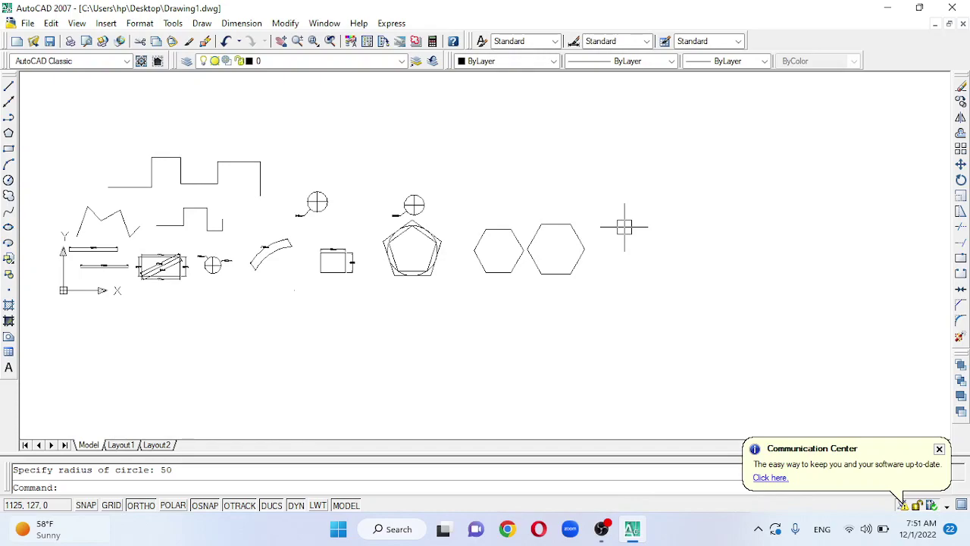
scroll(617, 253, "down", 1)
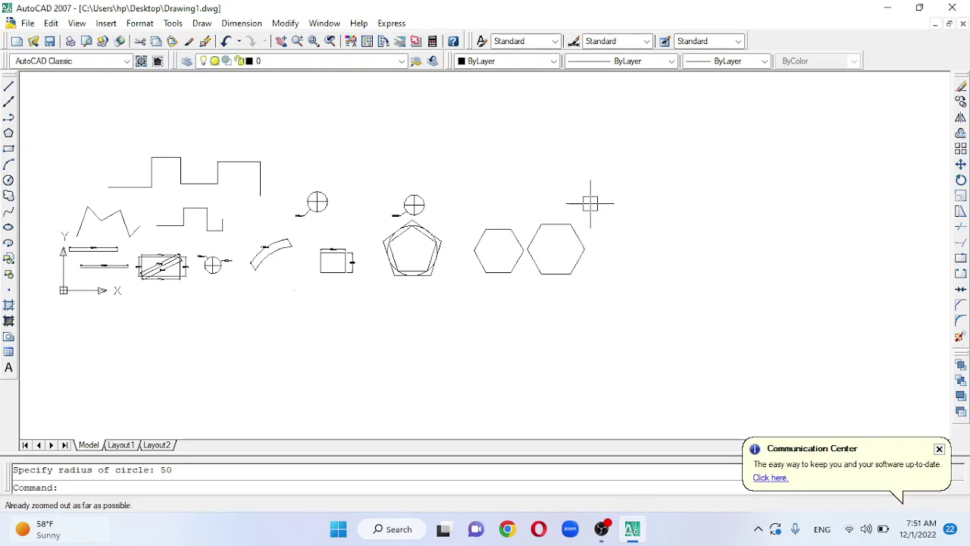
scroll(441, 108, "up", 3)
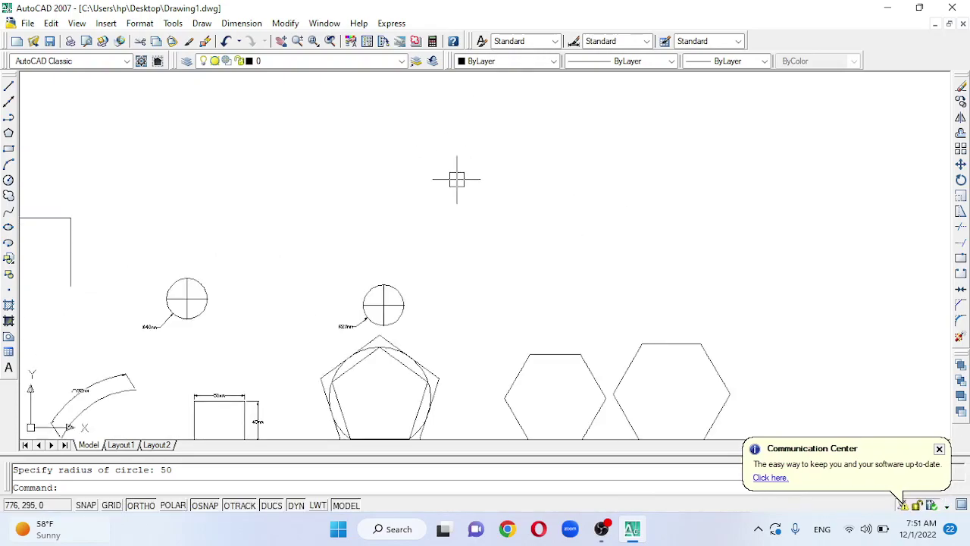
Draw an ellipse above the hexagons with a 100-unit axis and a 25-unit half-width
type("el")
key("Return")
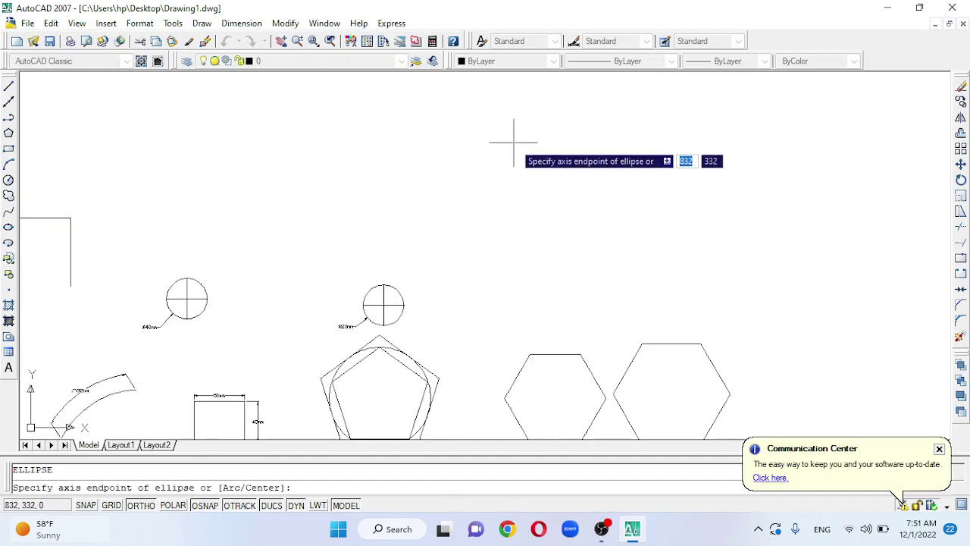
left_click(513, 142)
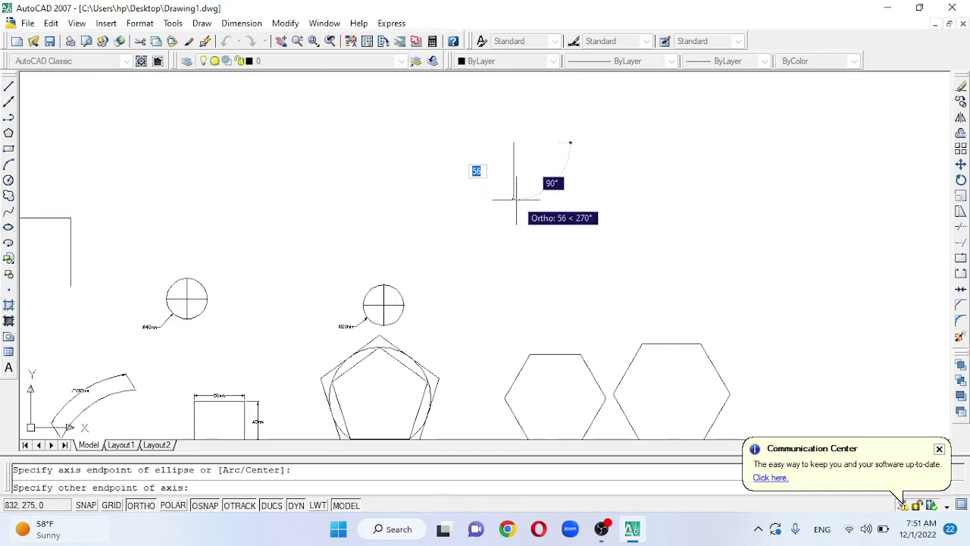
type("100")
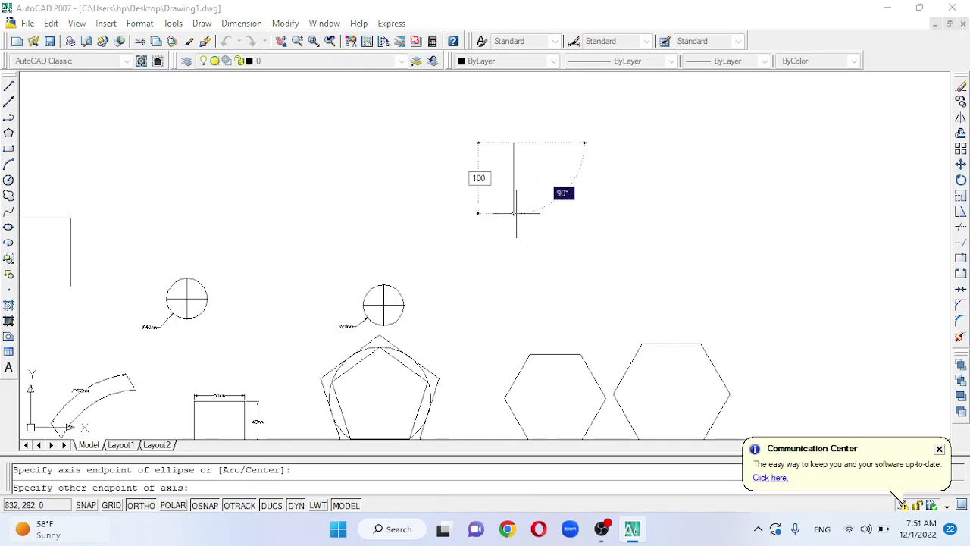
key("Return")
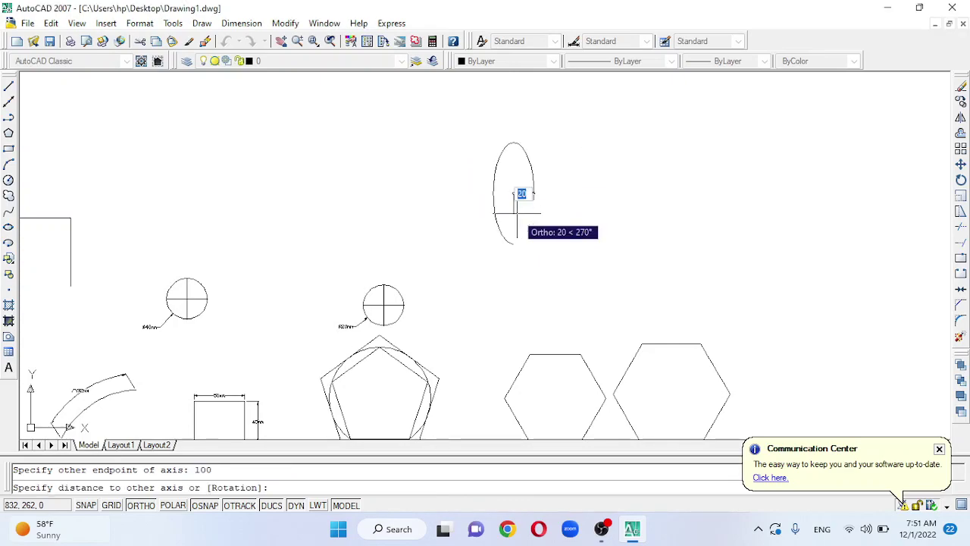
scroll(525, 205, "up", 3)
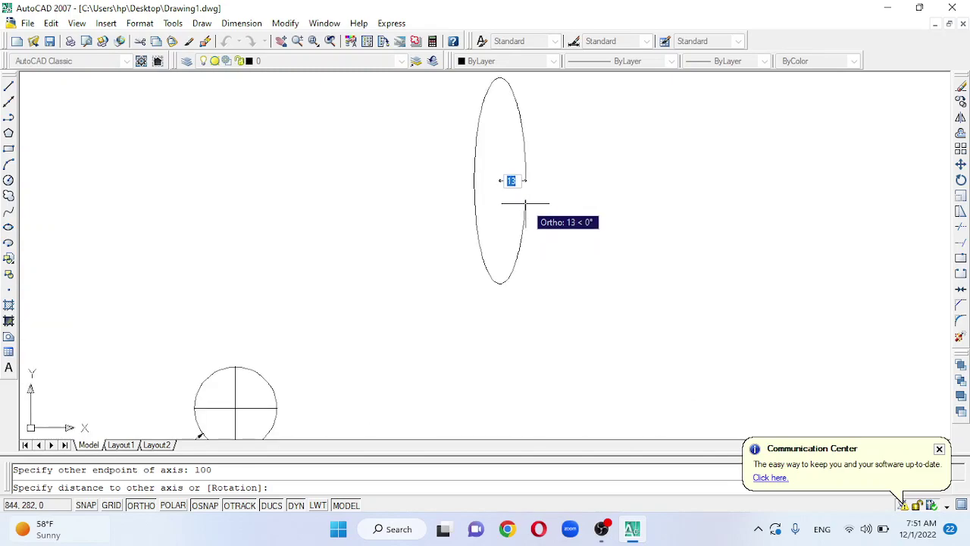
type("25")
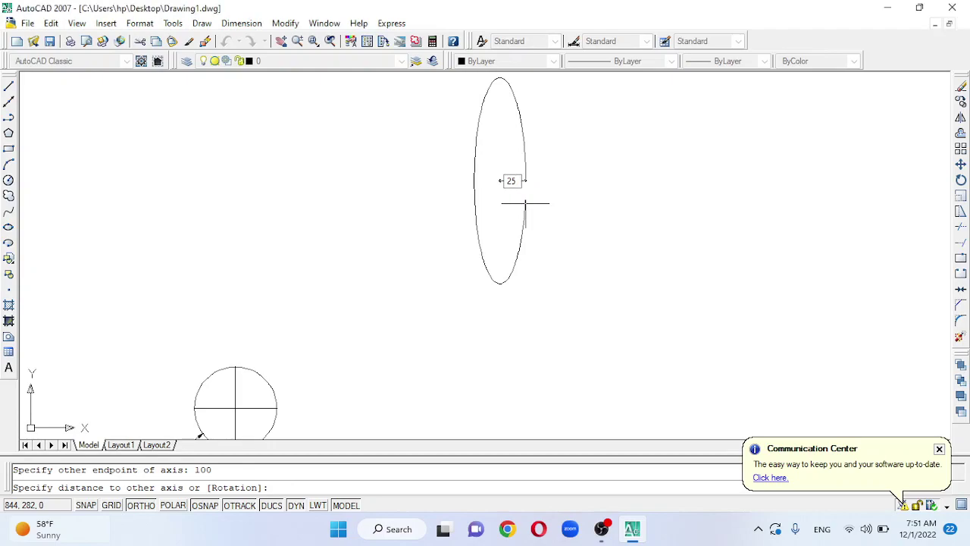
key("Return")
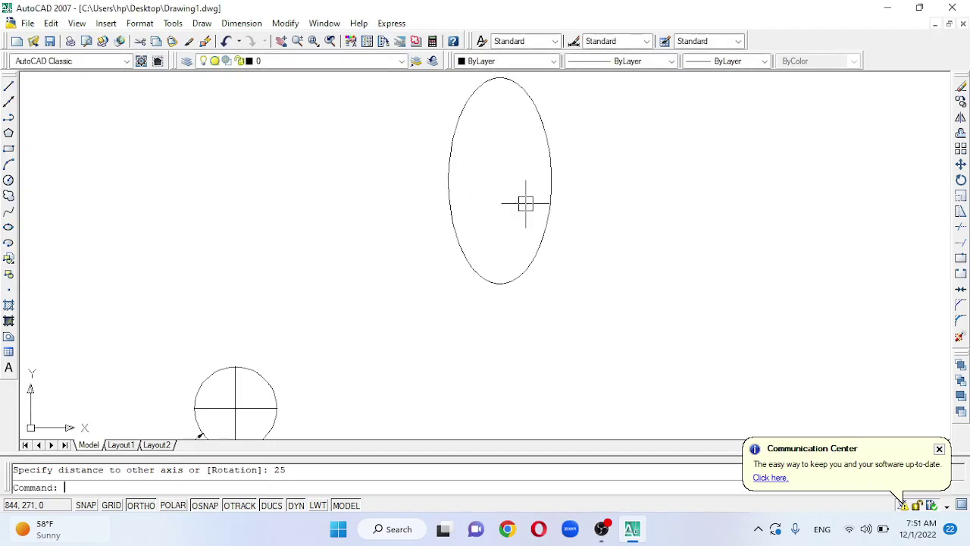
Dimension the ellipse's full height as 100mm, placing the dimension to its left
type("dli")
key("Return")
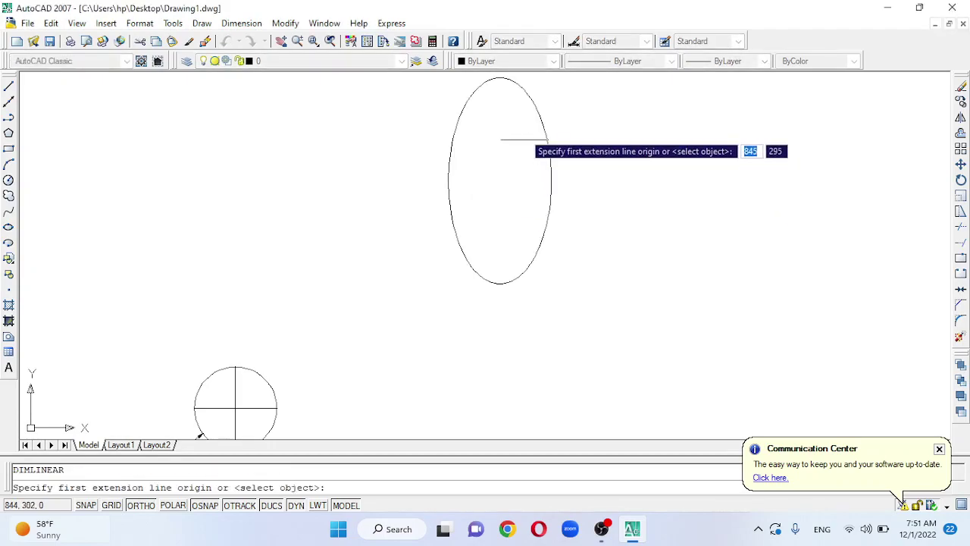
left_click(501, 78)
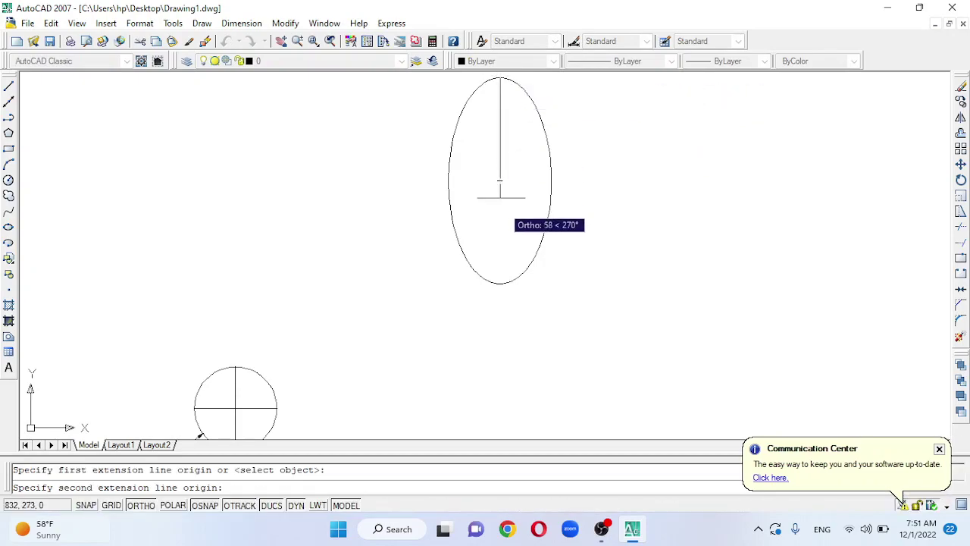
left_click(500, 283)
left_click(434, 281)
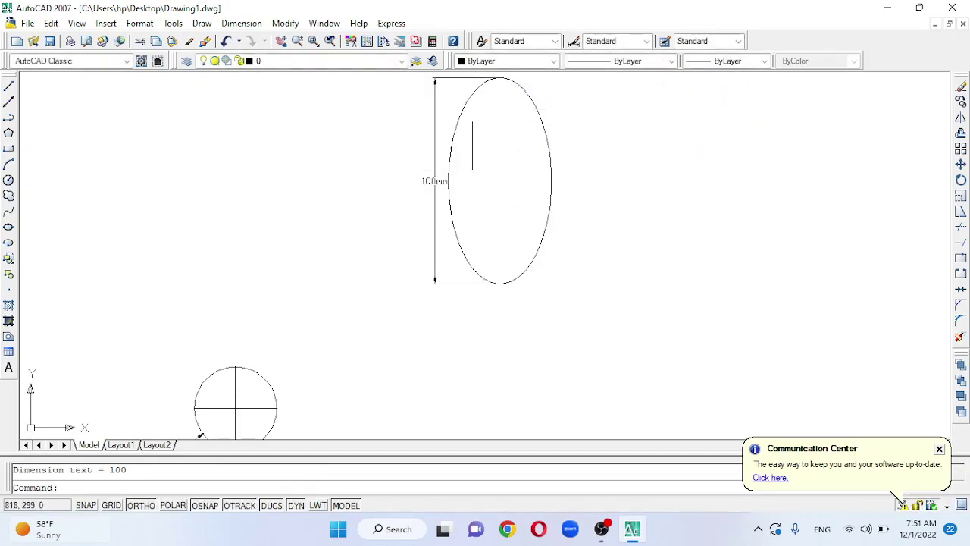
Add a 25mm dimension from the ellipse centre to its right edge, placed below the ellipse
type("dli")
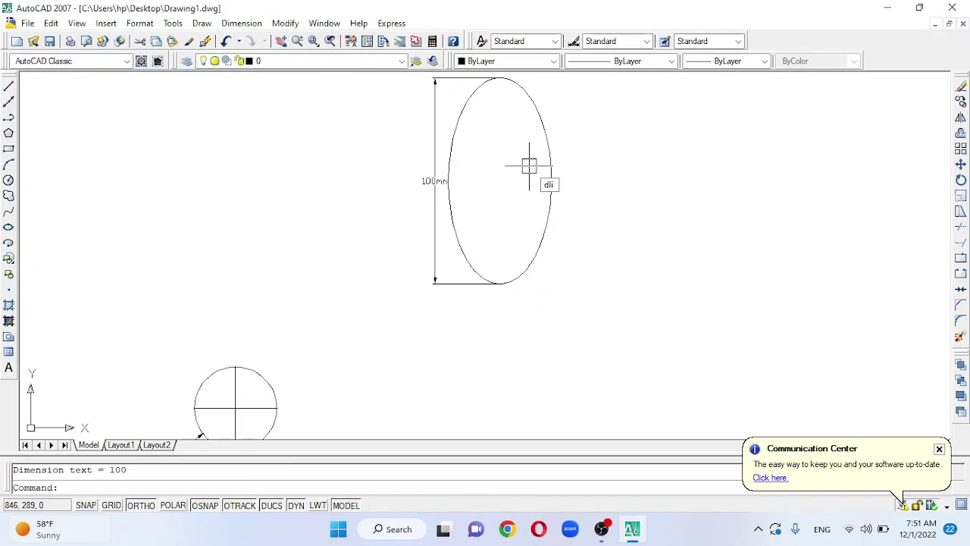
key("Return")
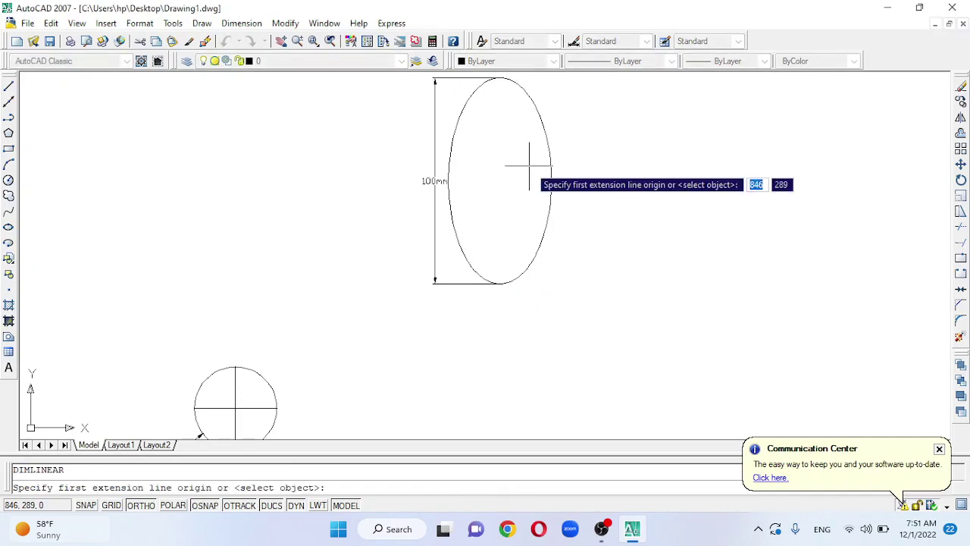
left_click(496, 181)
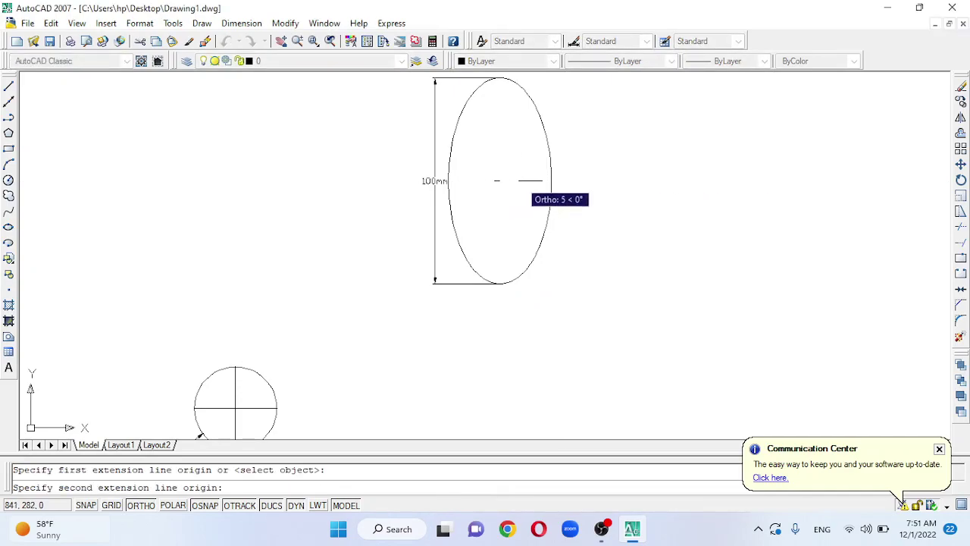
left_click(551, 180)
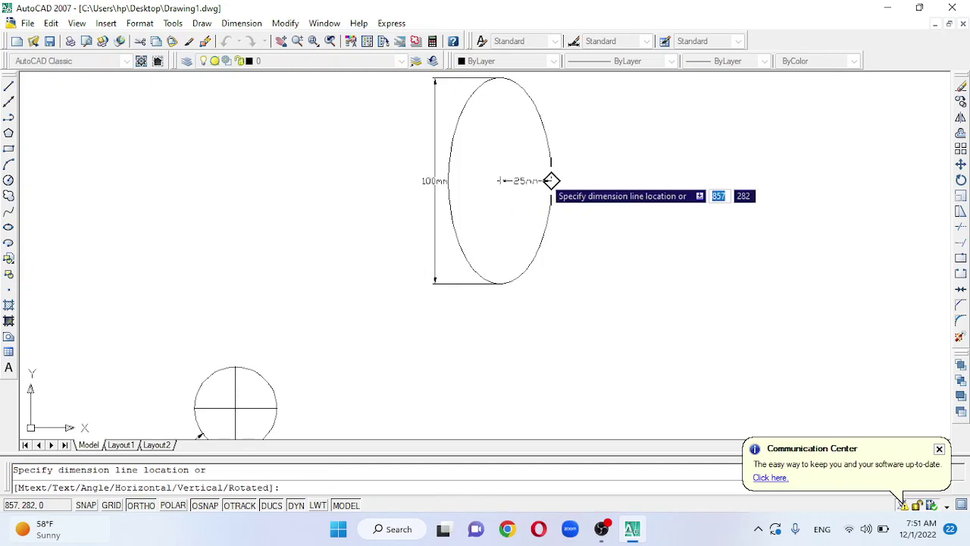
left_click(551, 320)
scroll(559, 265, "up", 1)
scroll(558, 225, "down", 2)
scroll(580, 205, "up", 2)
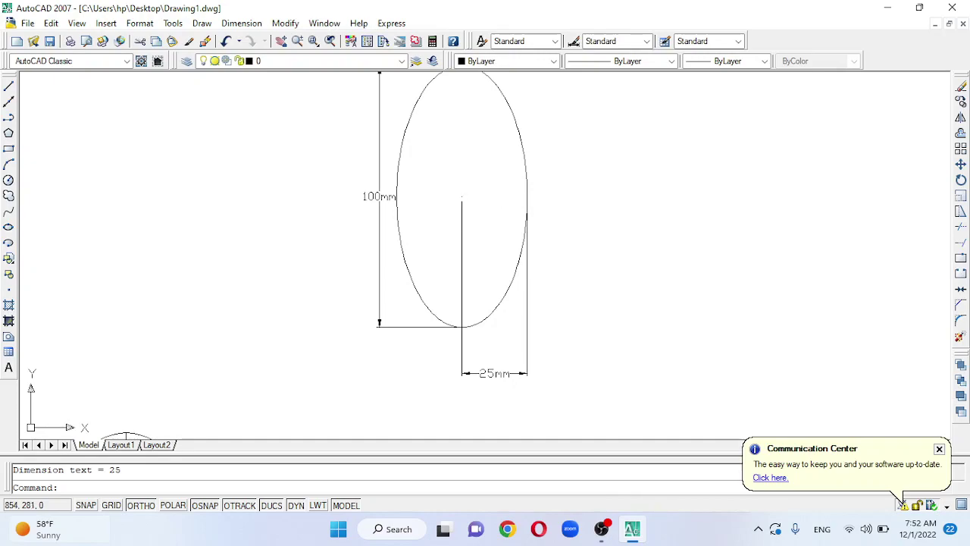
scroll(477, 276, "down", 1)
scroll(379, 220, "down", 1)
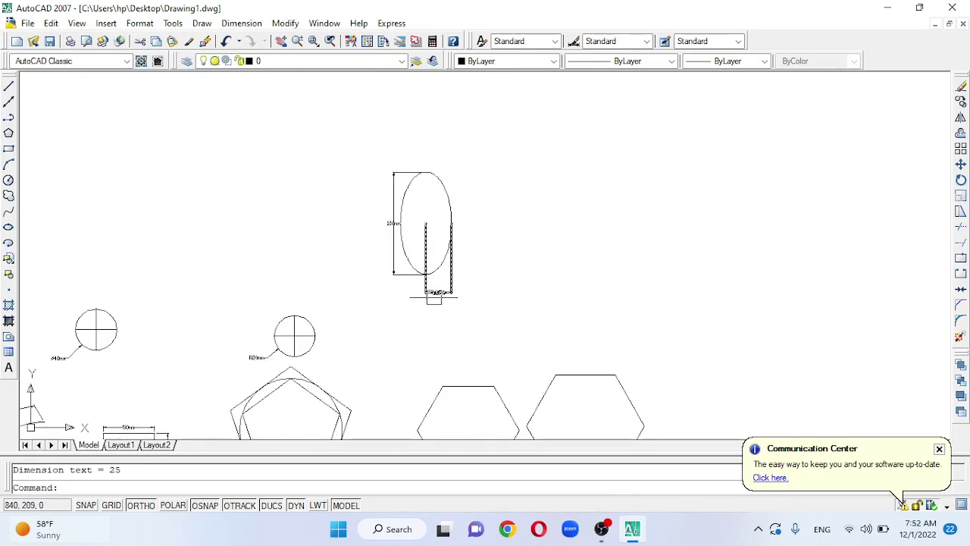
scroll(432, 235, "up", 2)
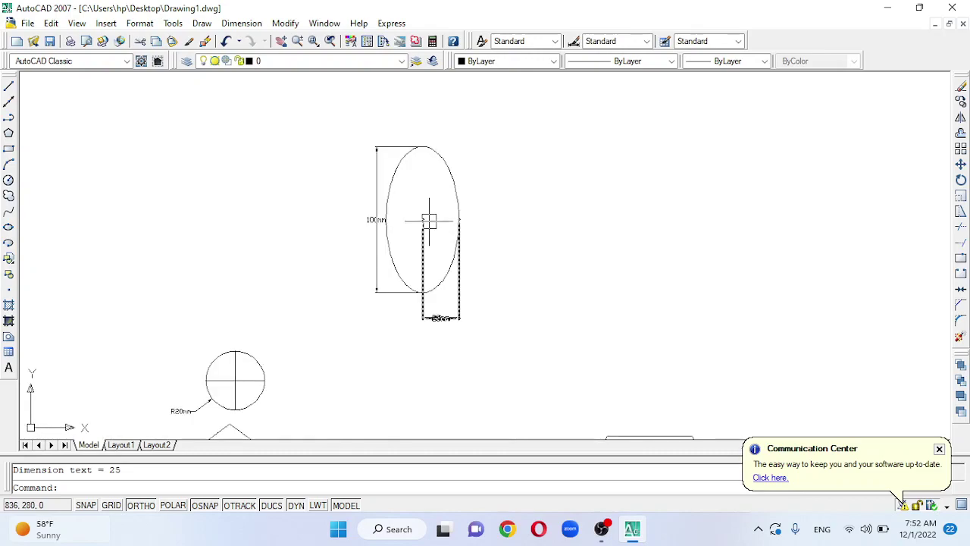
scroll(333, 250, "down", 1)
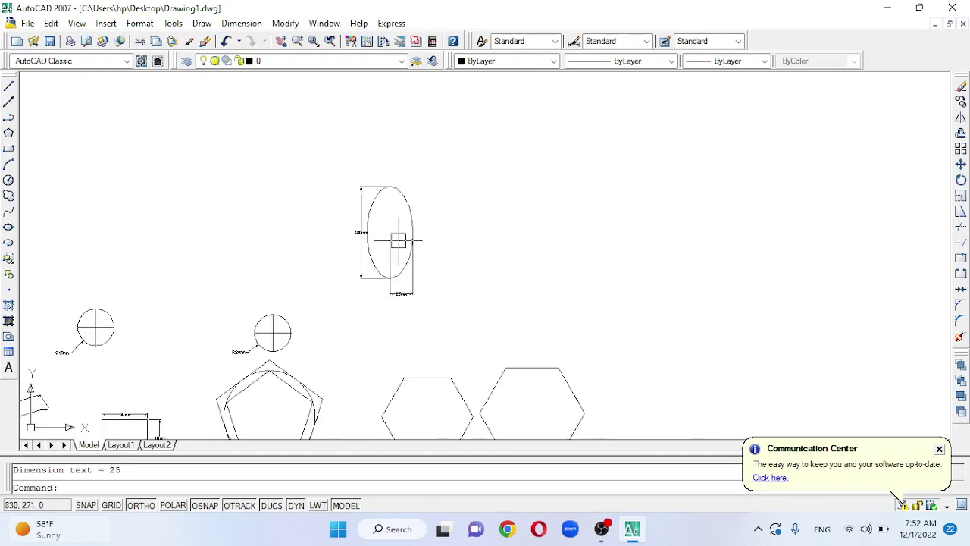
scroll(398, 240, "up", 1)
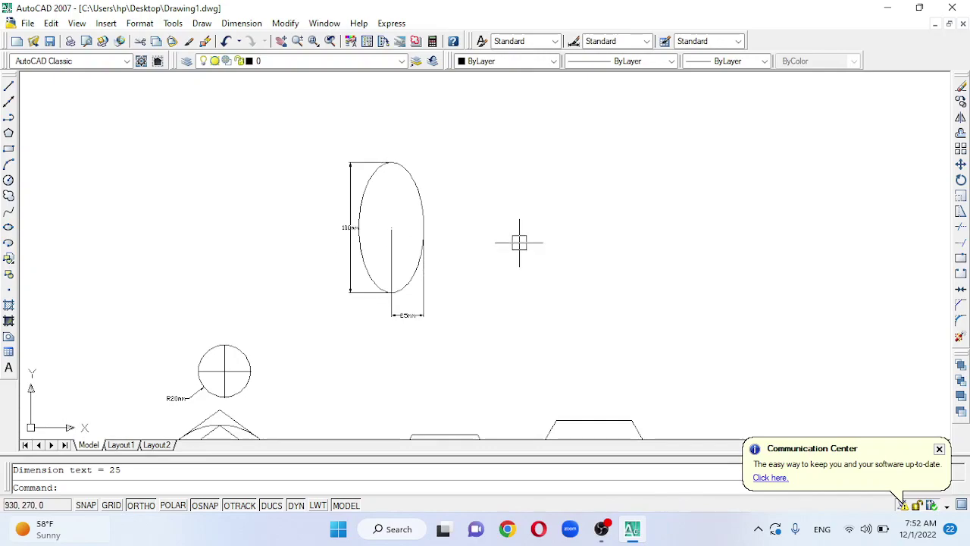
Draw an ellipse right of the first one, with a 100-unit axis and 50 to the other axis
type("el")
key("Return")
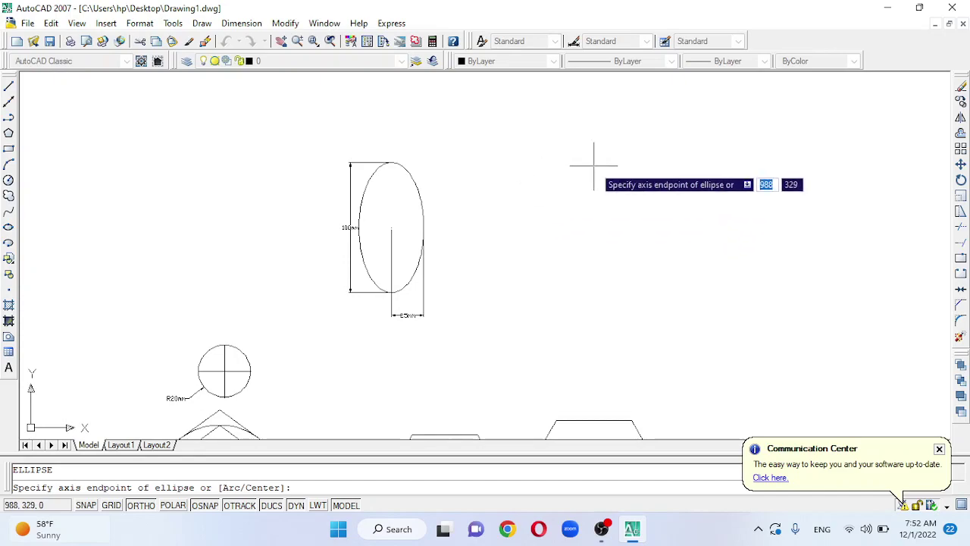
left_click(594, 164)
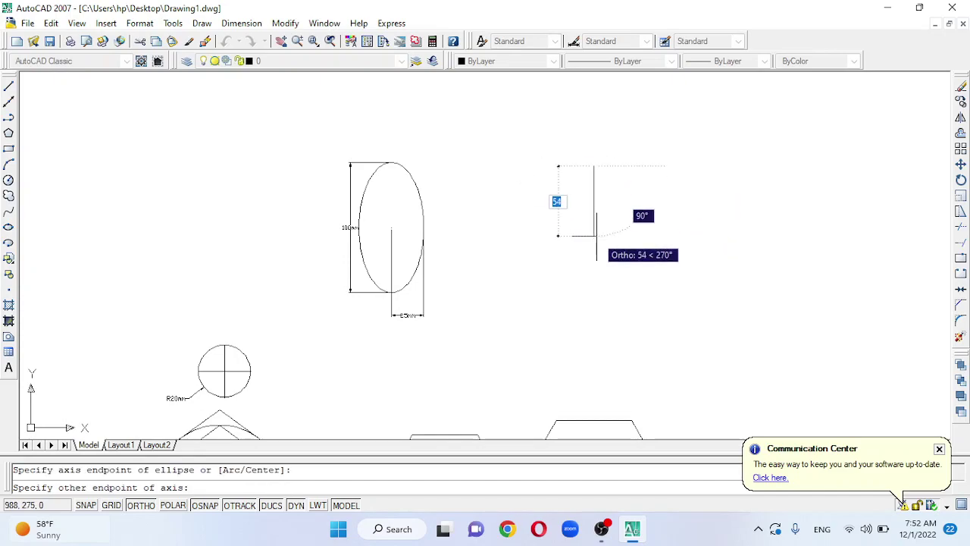
type("1")
key("Return")
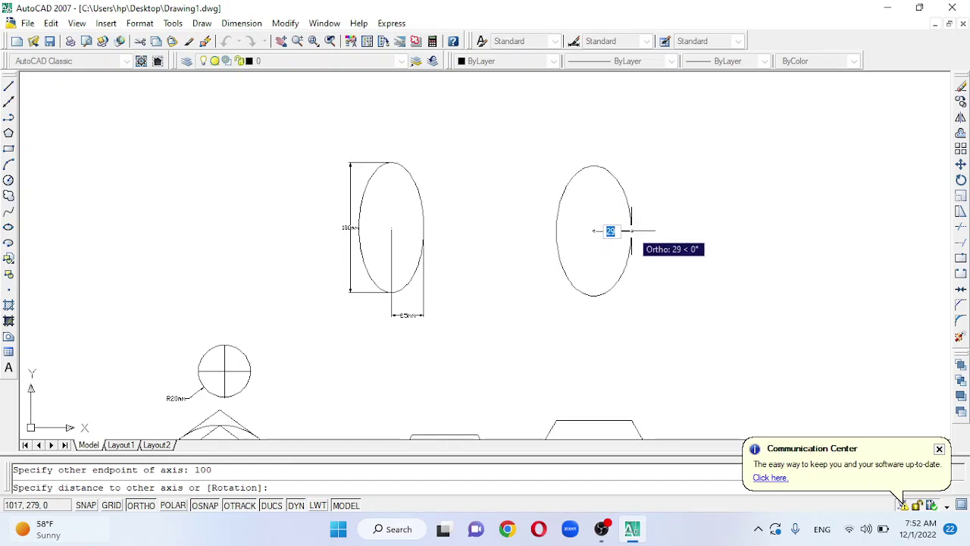
type("50")
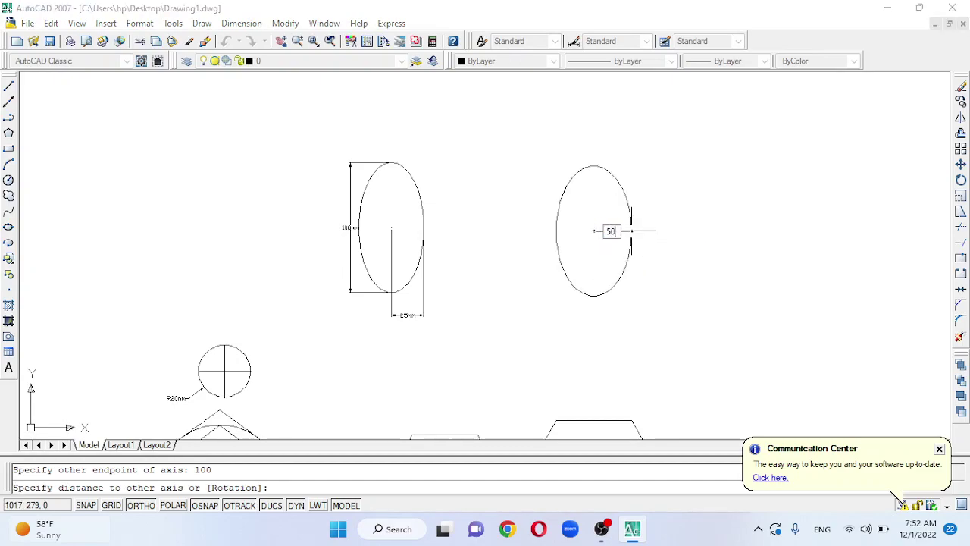
key("Return")
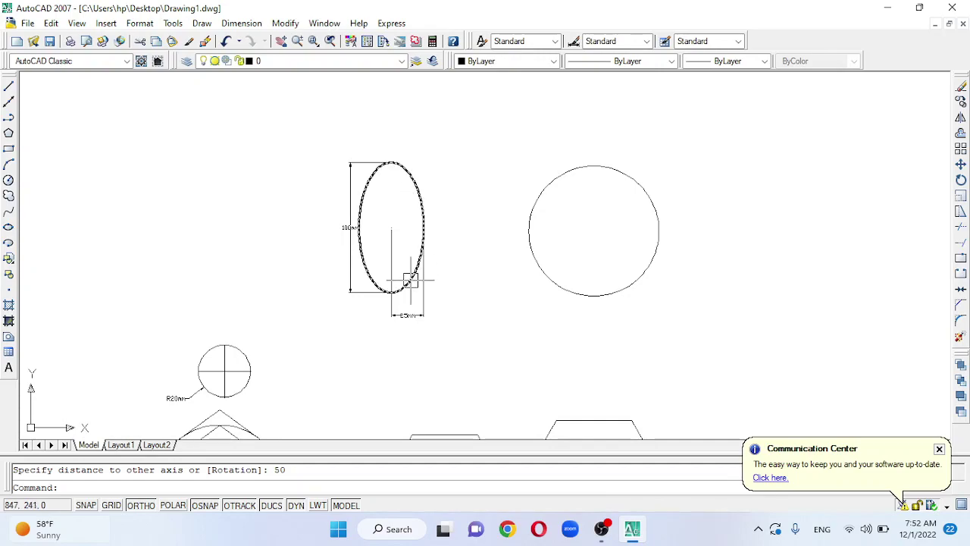
scroll(394, 210, "down", 2)
scroll(223, 219, "up", 2)
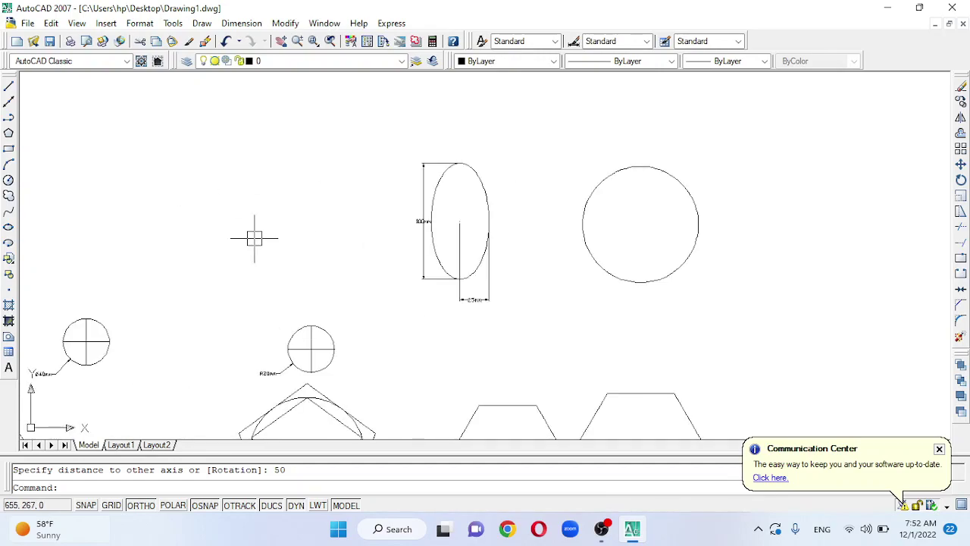
Draw an upright ellipse from its centre, left of the dimensioned one, with 50 and 25 half-axes
type("el")
key("Return")
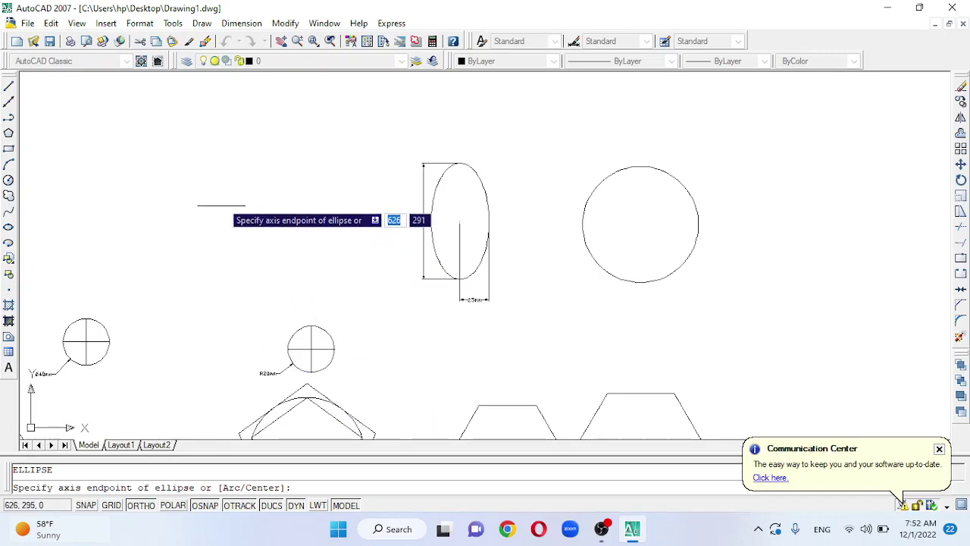
type("c")
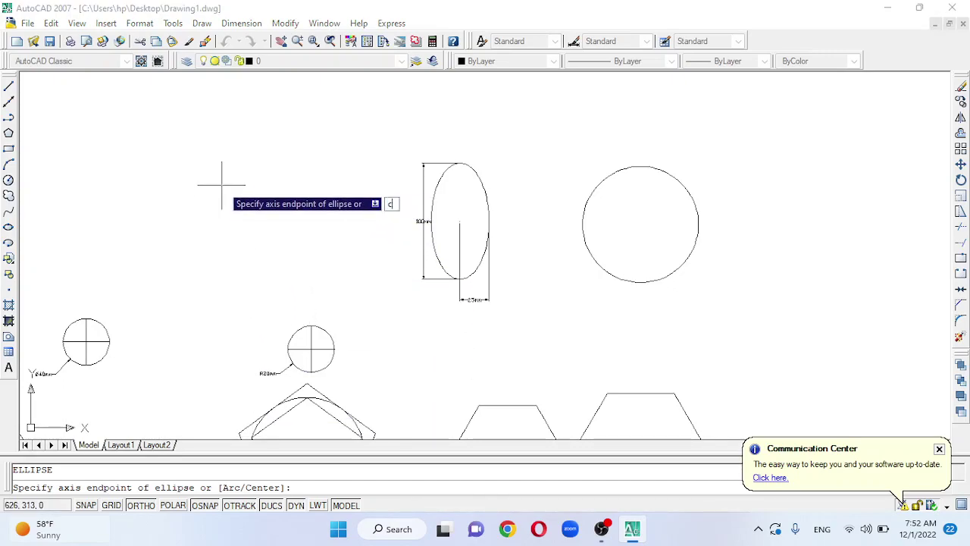
key("Return")
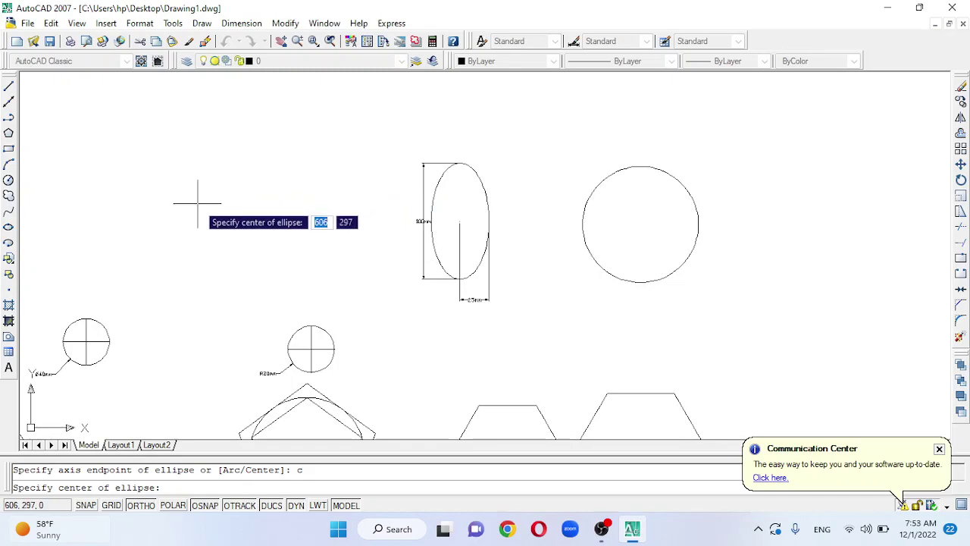
left_click(197, 202)
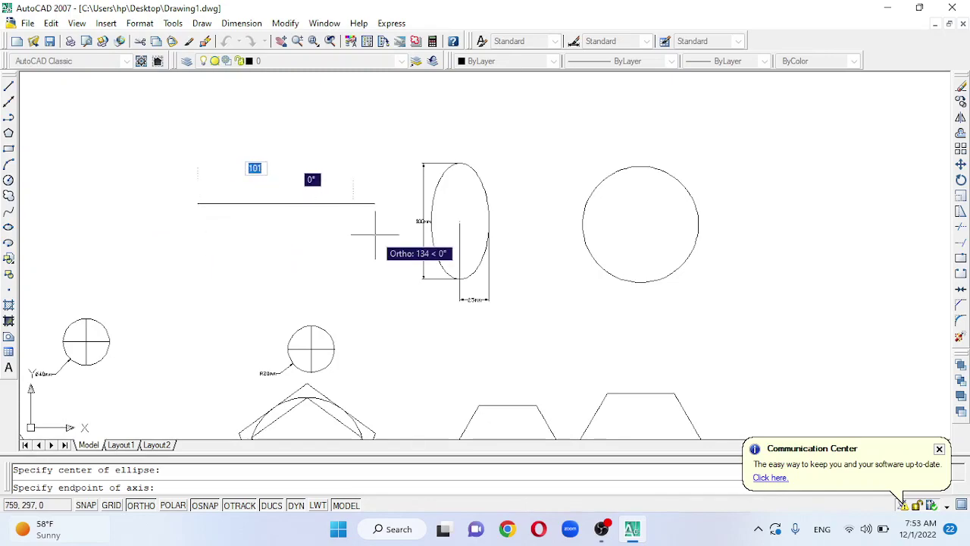
left_click(302, 246)
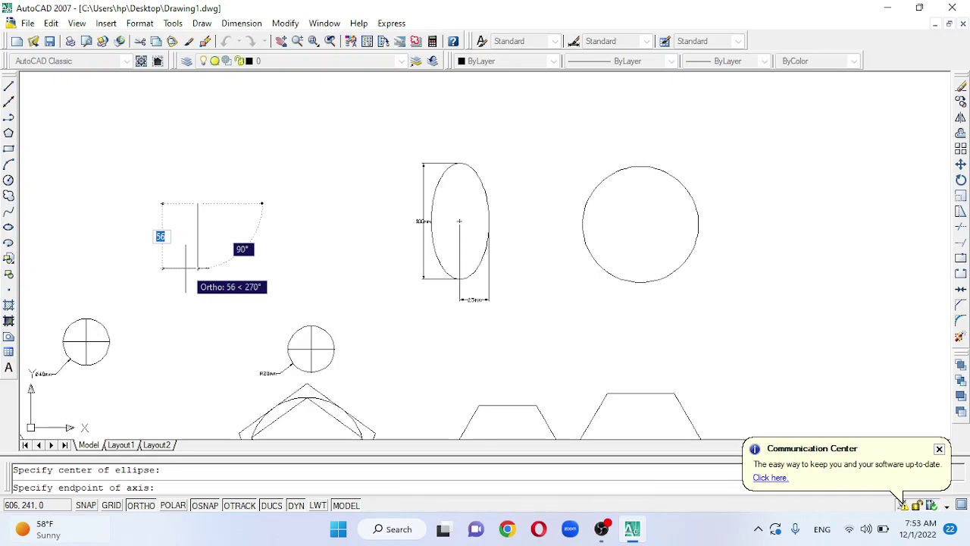
type("50")
key("Return")
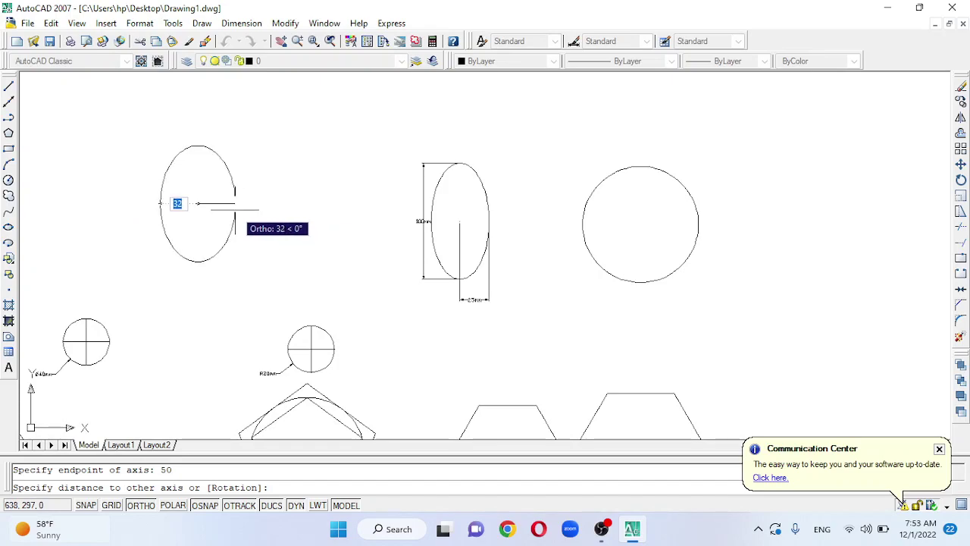
type("2")
key("Return")
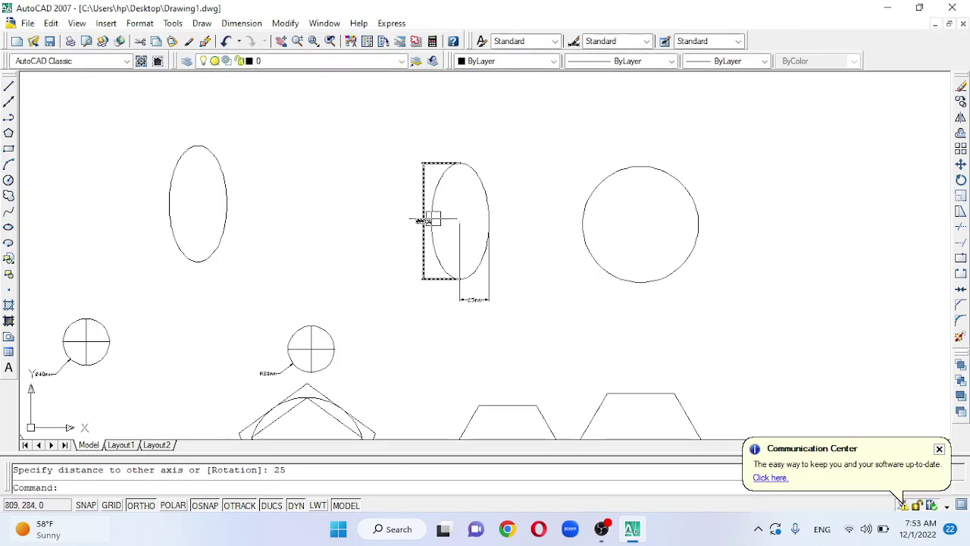
Dimension the left ellipse's centre-to-bottom distance as 50mm, placed to its left
scroll(154, 180, "up", 3)
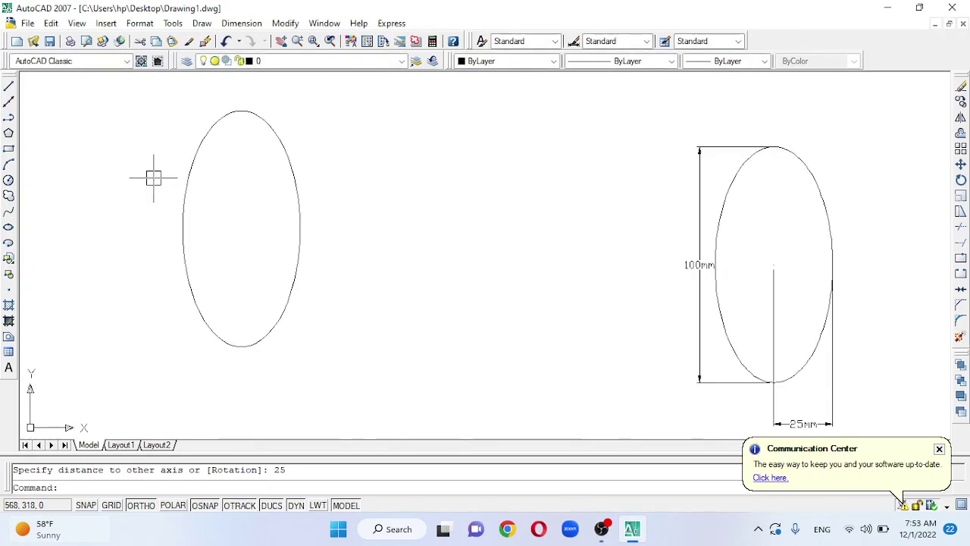
type("dlidimlinear")
key("Return")
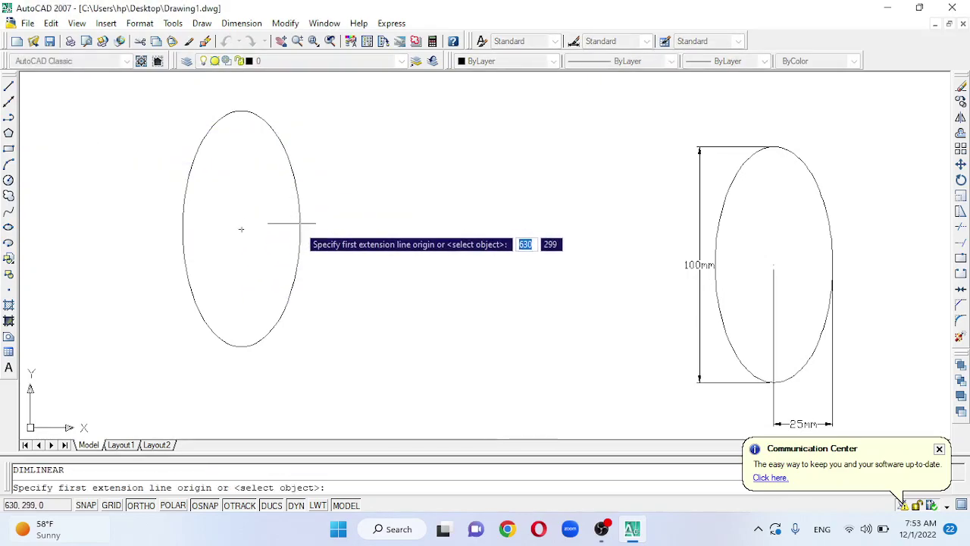
left_click(241, 228)
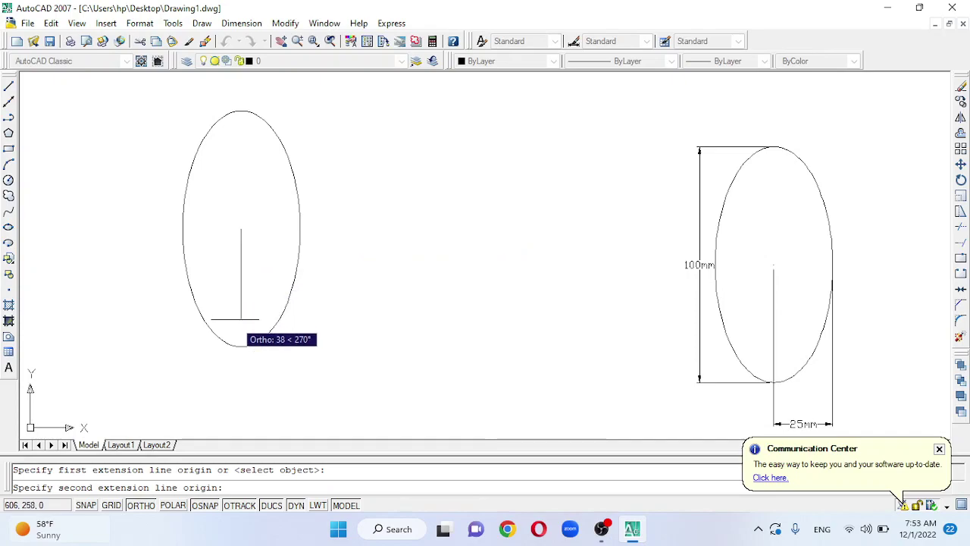
left_click(241, 346)
left_click(130, 334)
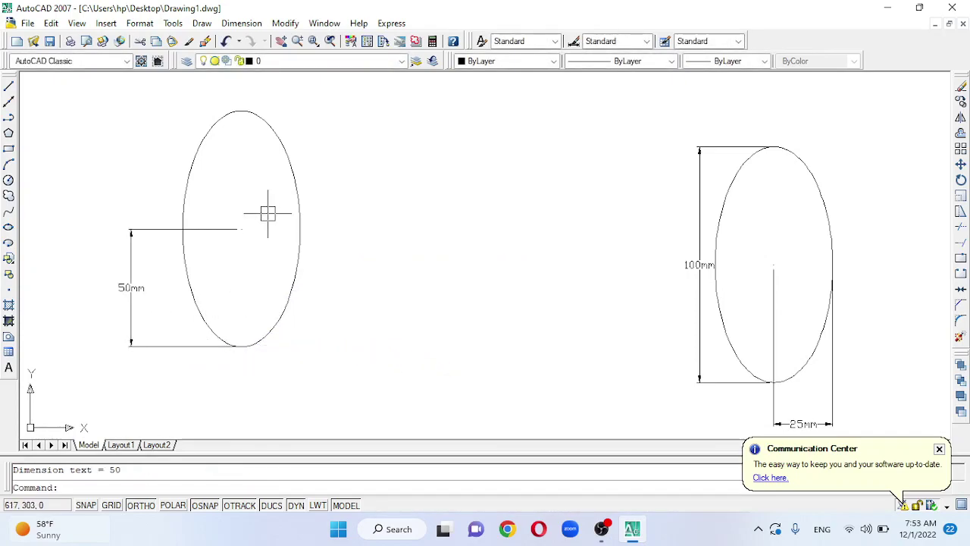
Add a 25mm dimension from the ellipse centre to its right edge, placed below
key("Return")
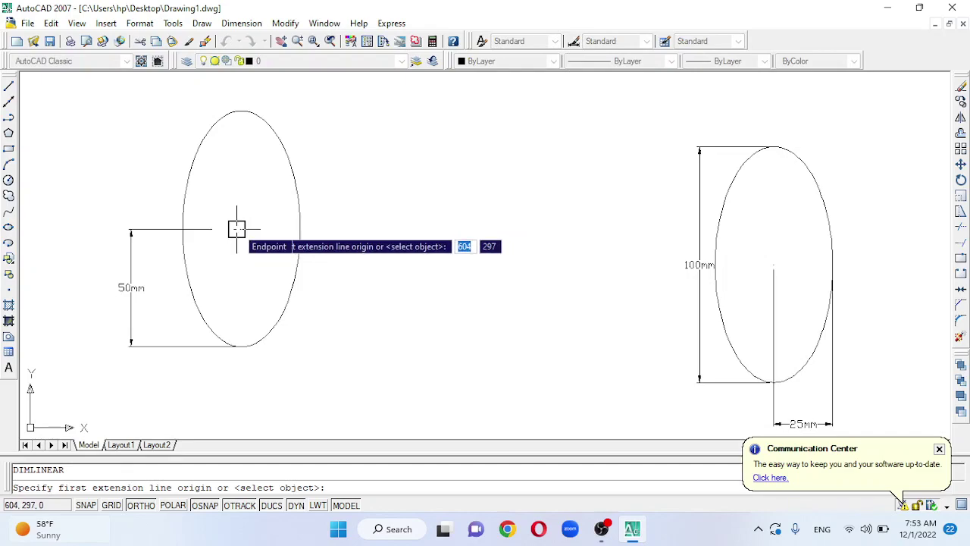
left_click(237, 229)
left_click(299, 229)
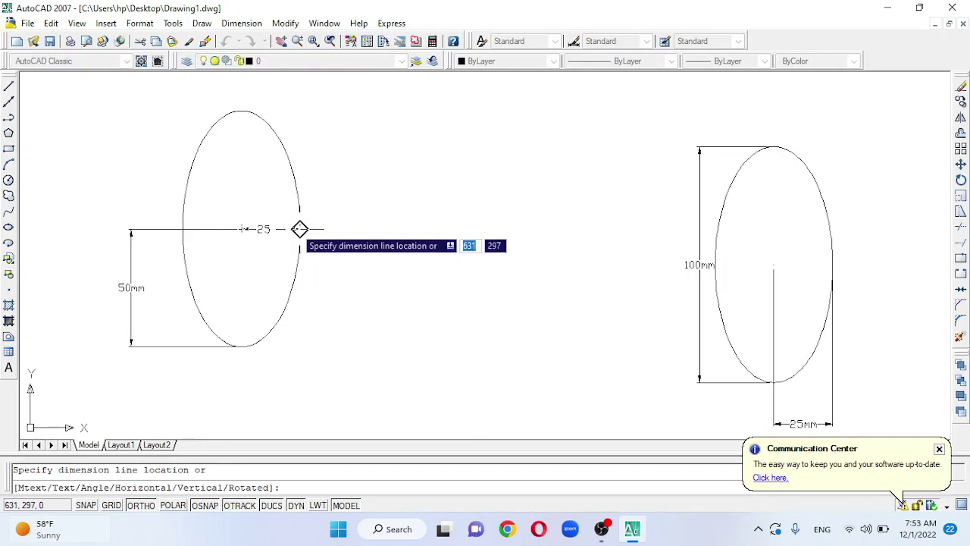
left_click(296, 401)
scroll(266, 244, "down", 2)
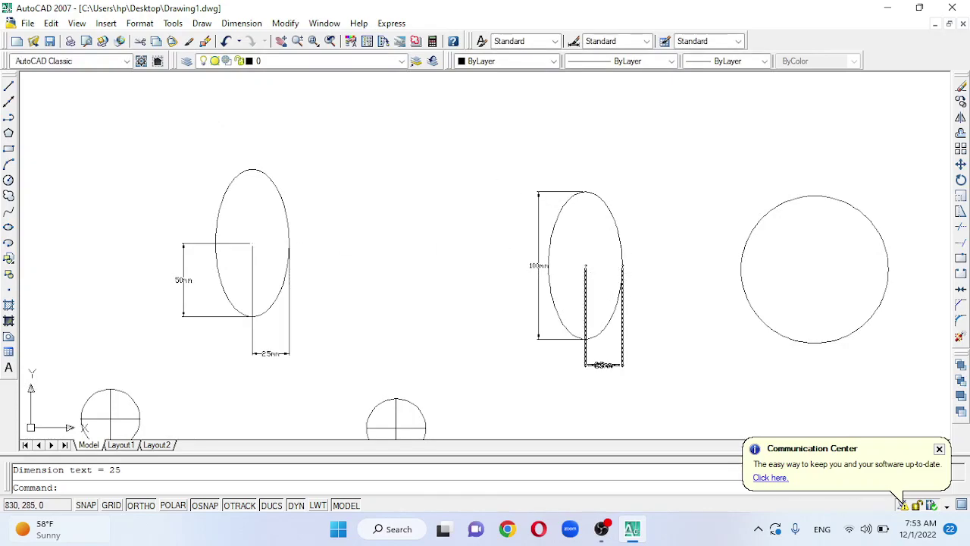
scroll(300, 201, "down", 4)
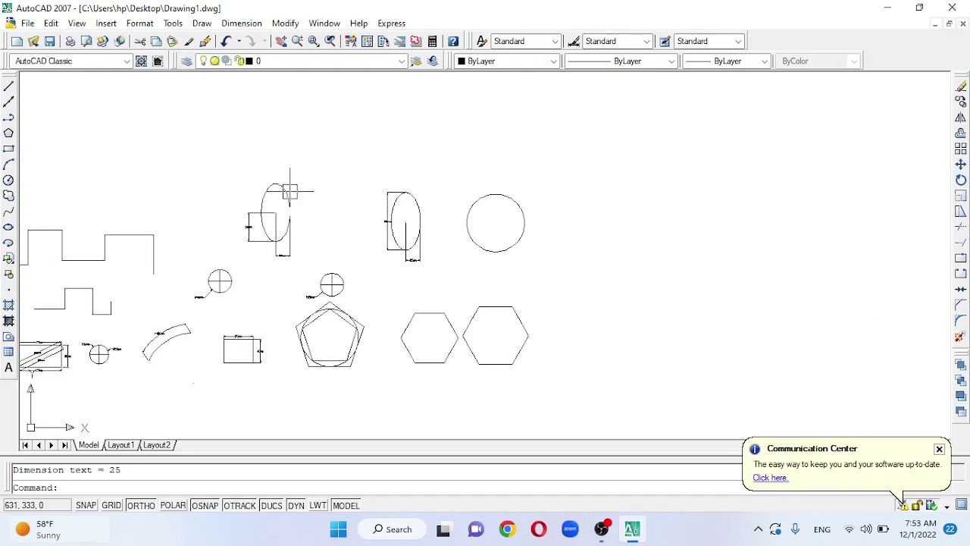
Zoom out to show the whole sheet and bring up the Draw menu's arc options
scroll(154, 151, "up", 2)
scroll(367, 216, "down", 2)
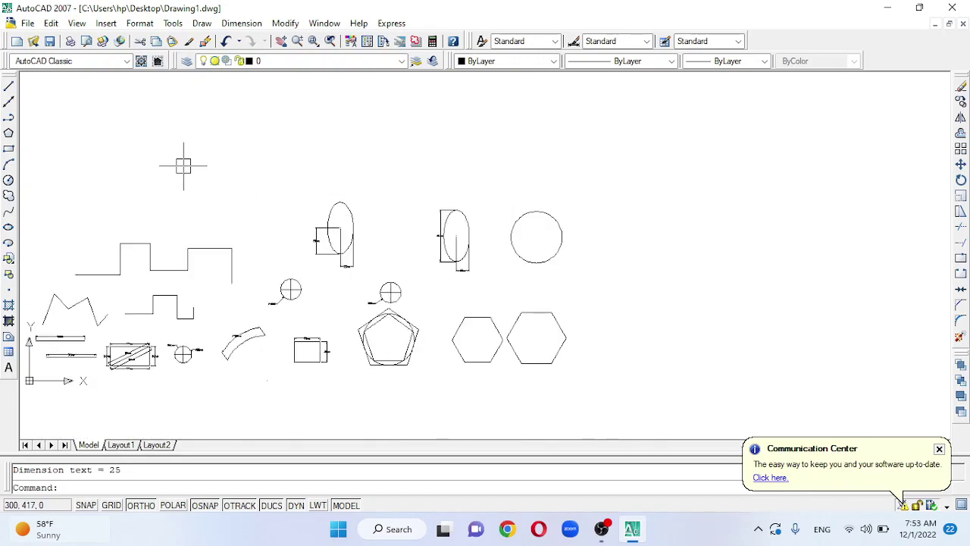
scroll(183, 173, "up", 2)
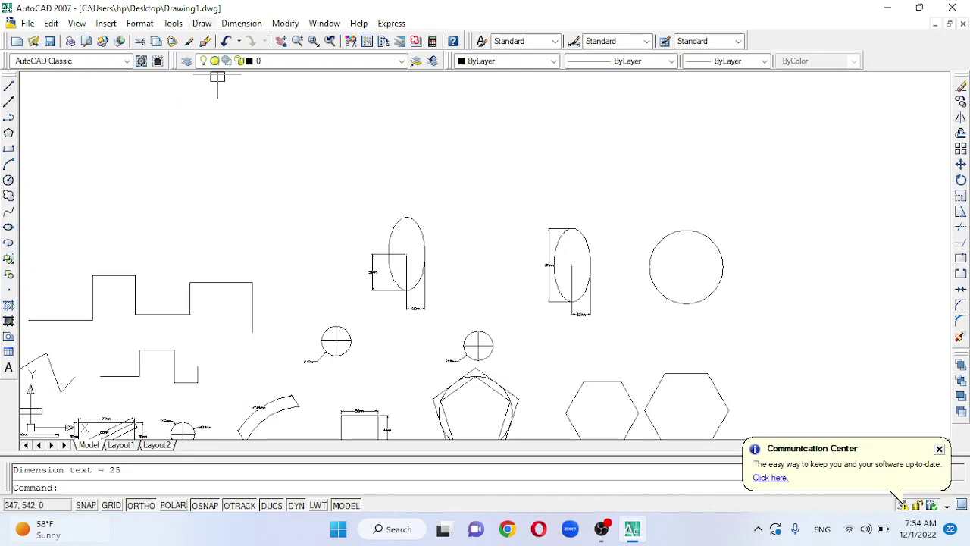
left_click(201, 22)
mouse_move(214, 201)
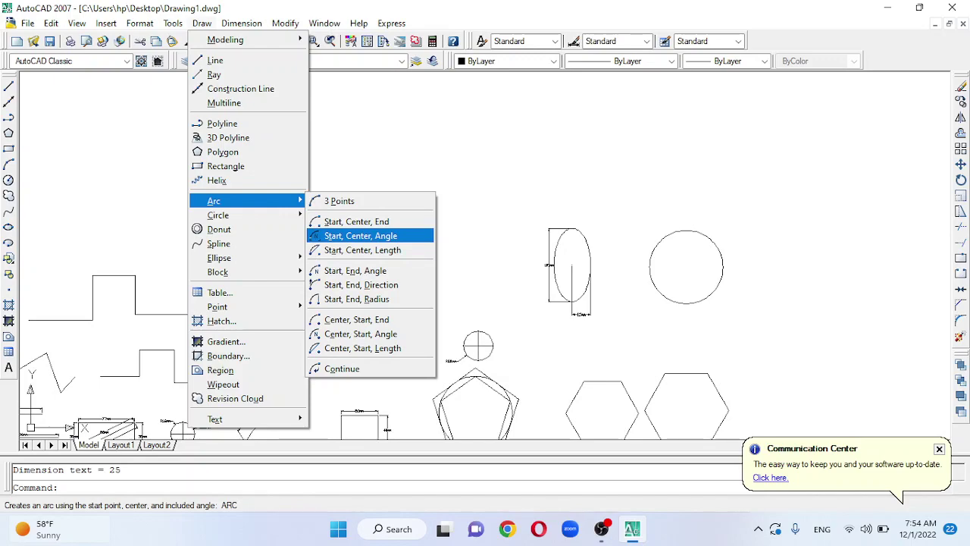
Close the Draw menu, reopen it to the arc options, then close it again without drawing
key("Escape")
key("Escape")
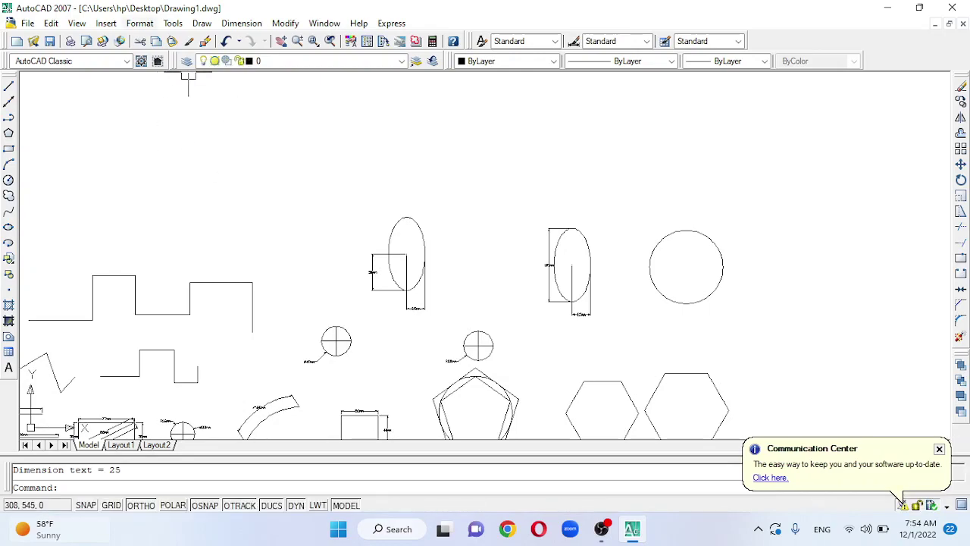
key("alt+d")
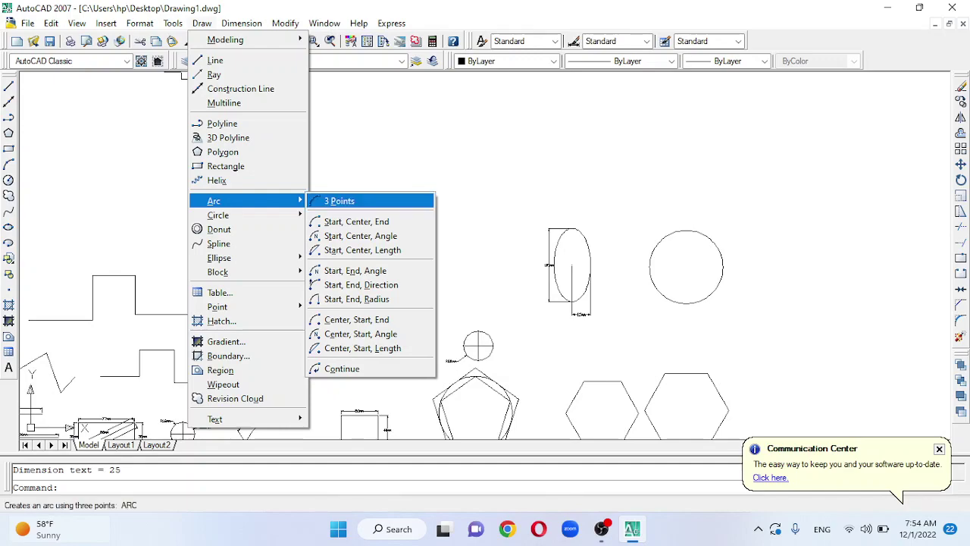
key("Escape")
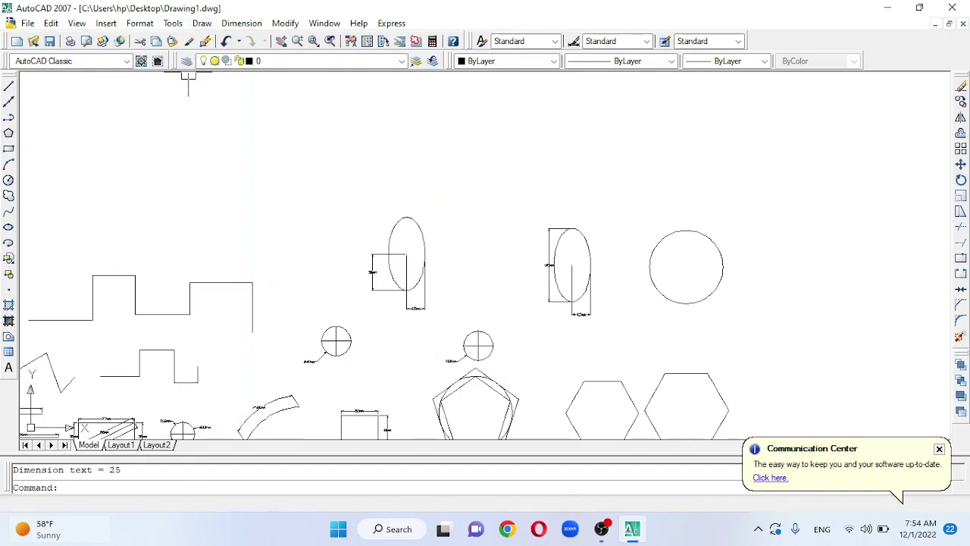
Start a linear dimension above the ellipse, enter 50, then cancel it
key("Return")
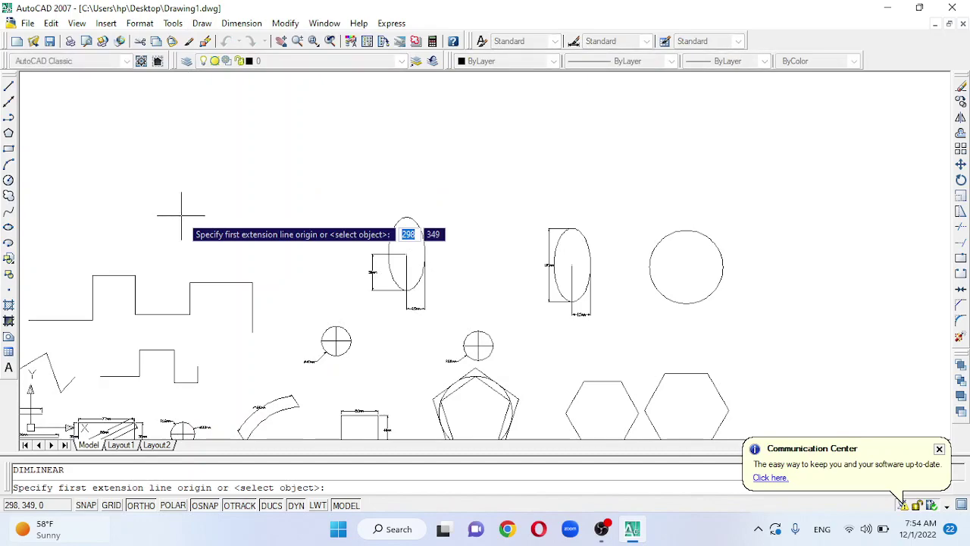
left_click(170, 236)
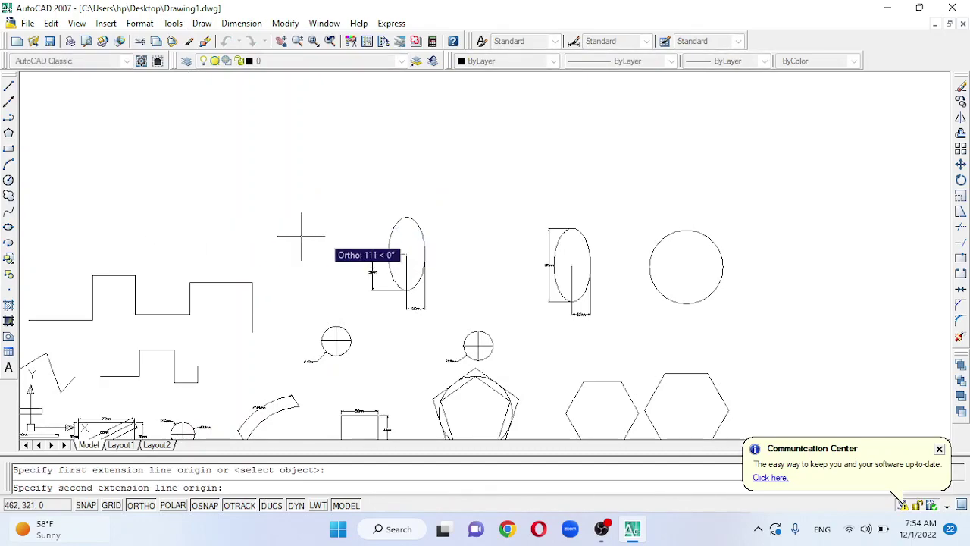
type("50")
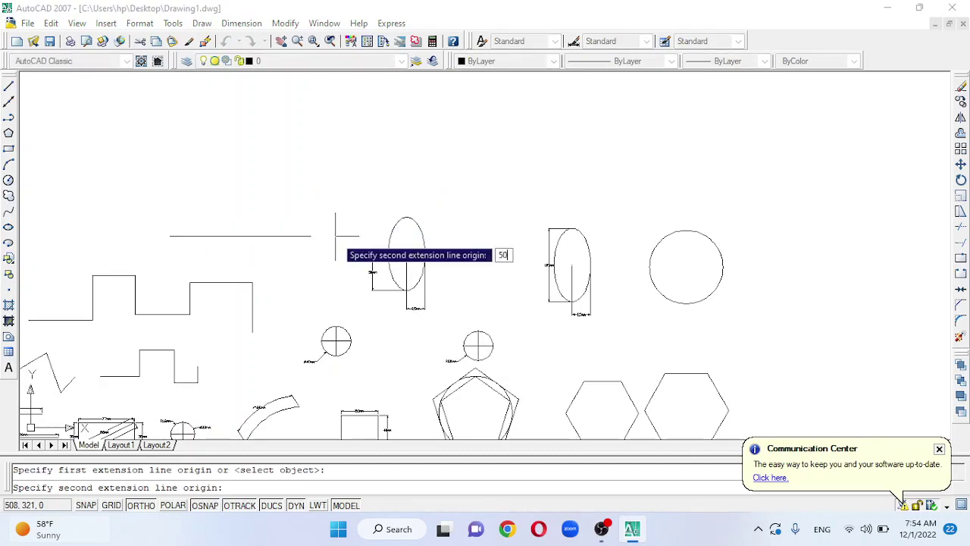
key("Return")
key("Escape")
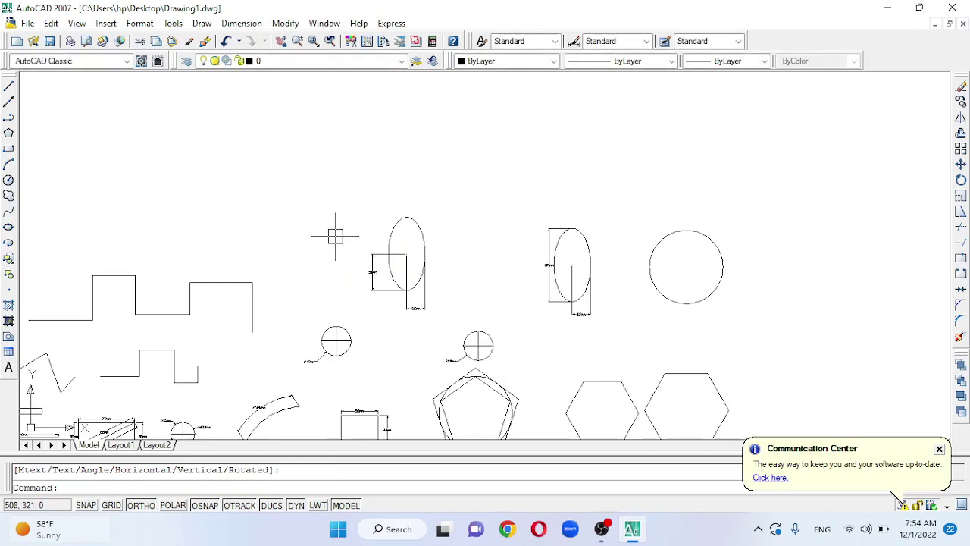
Draw a 50-unit horizontal line in the empty space above the ellipses
type("l")
key("Return")
left_click(193, 219)
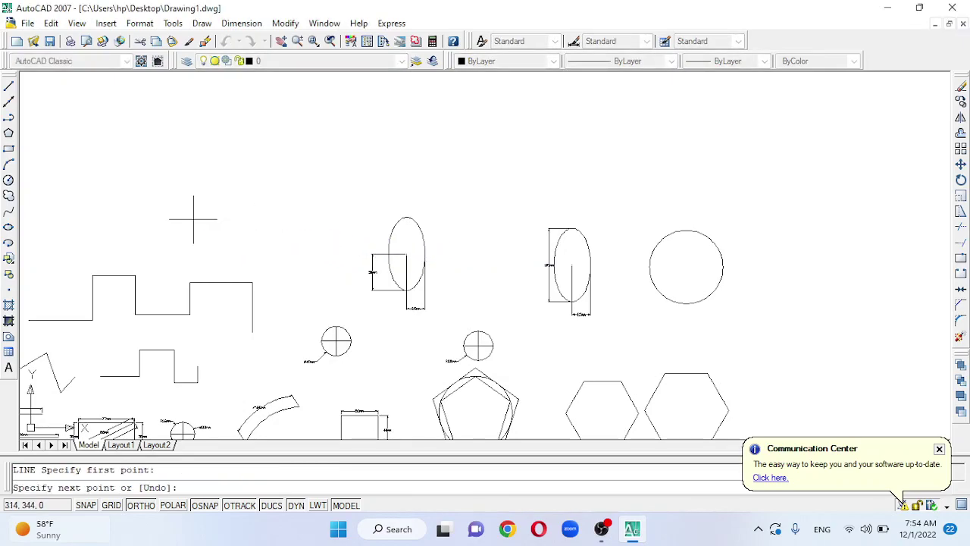
type("50")
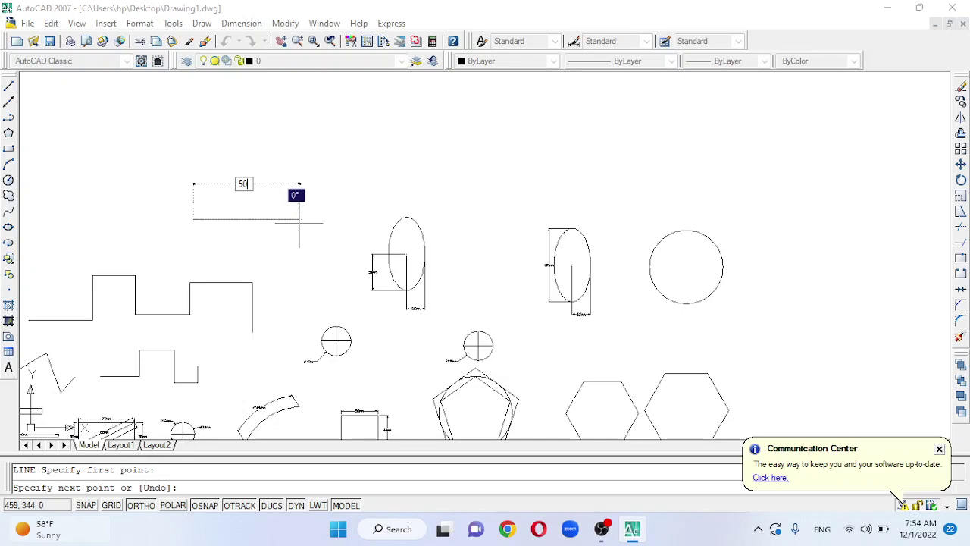
key("Return")
key("Escape")
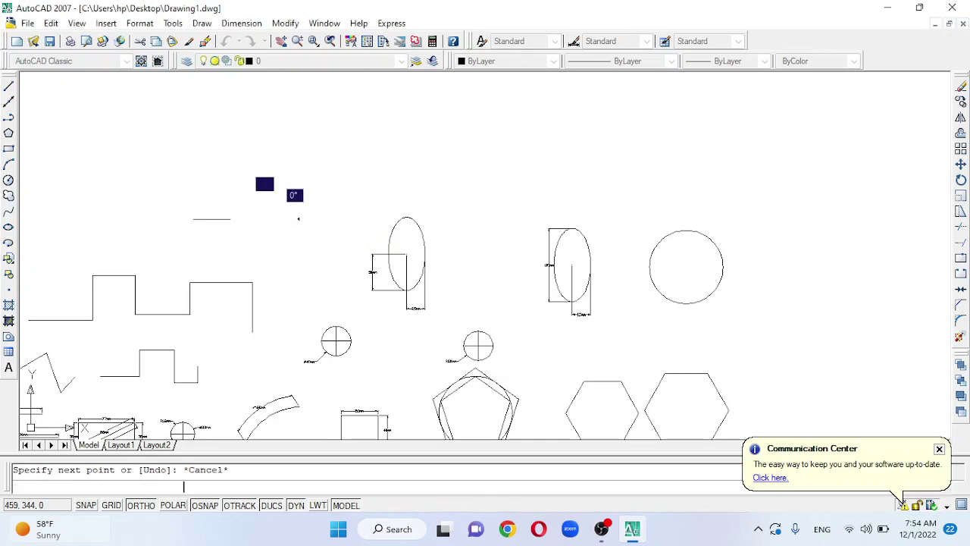
Draw an arc from the line's left end through a 40° point to its right end, forming a dome
scroll(195, 206, "up", 3)
scroll(209, 215, "up", 1)
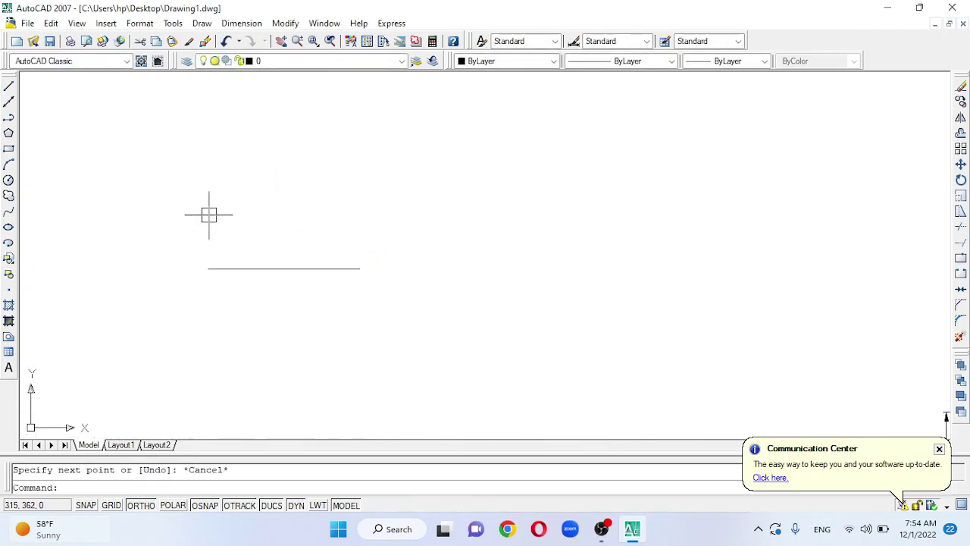
type("a")
key("Return")
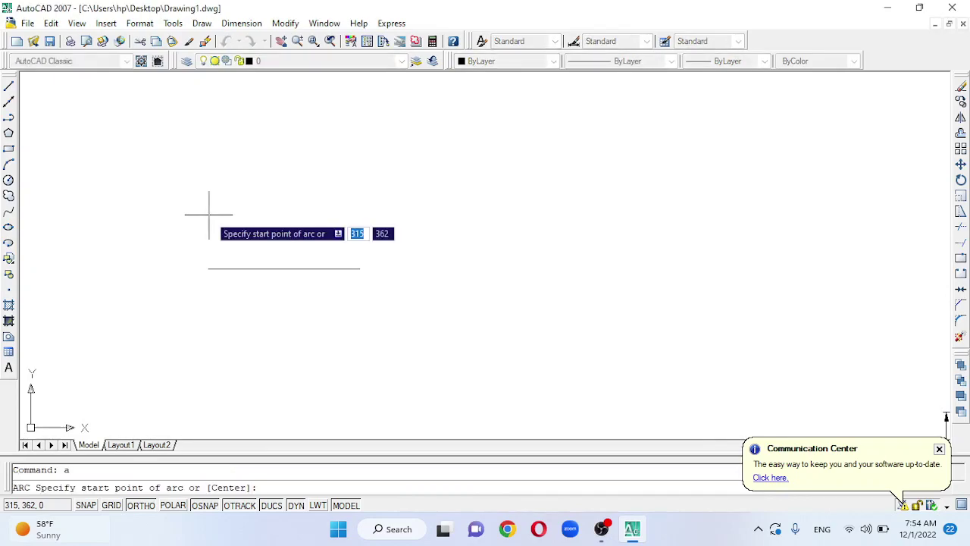
left_click(209, 268)
left_click(173, 505)
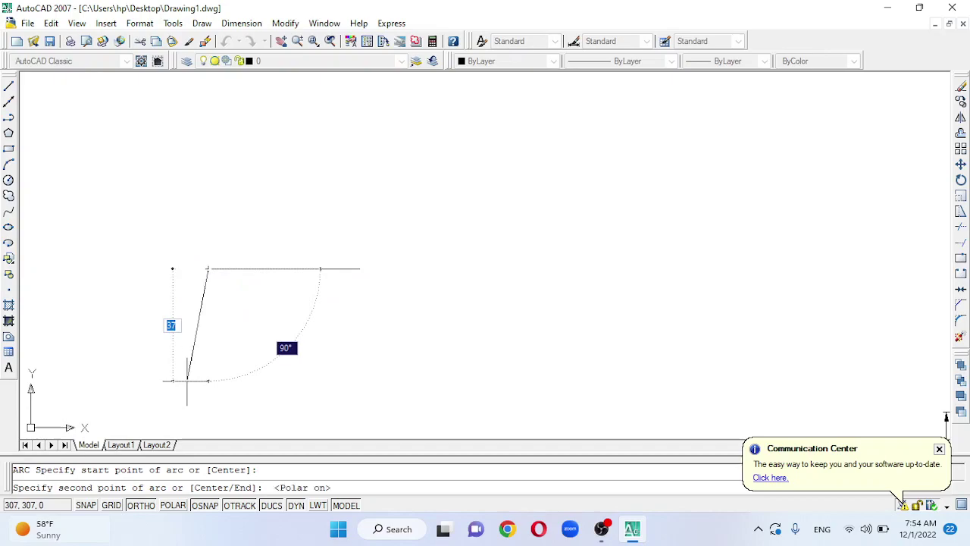
left_click(271, 203)
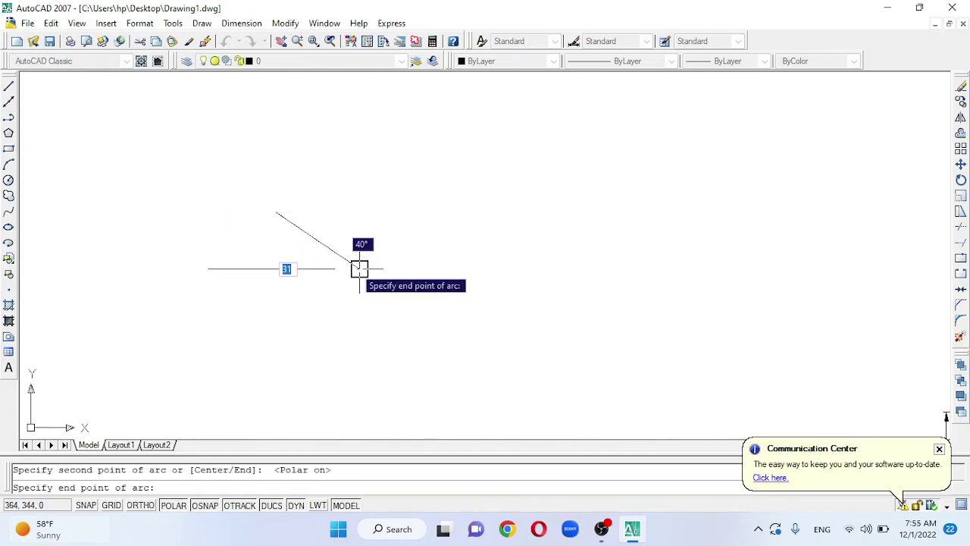
left_click(360, 269)
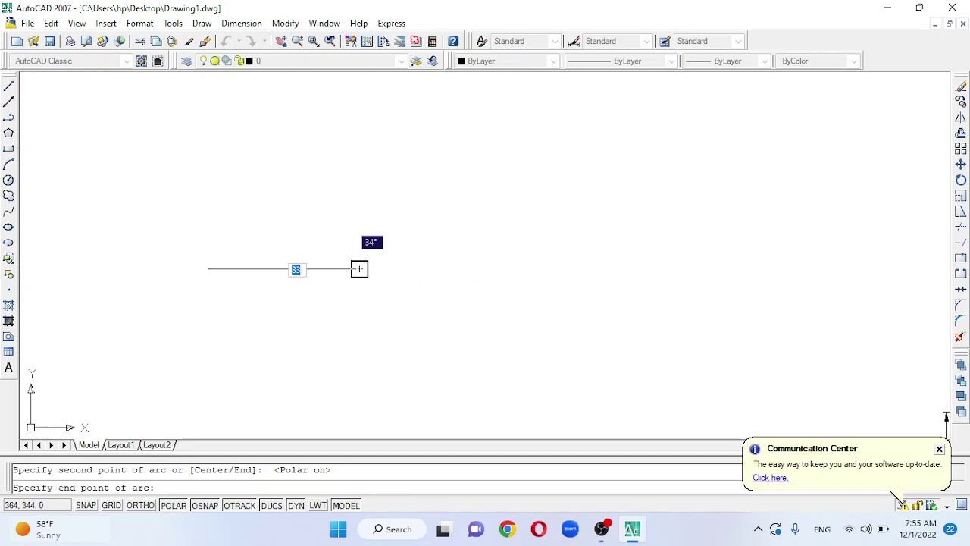
left_click(311, 212)
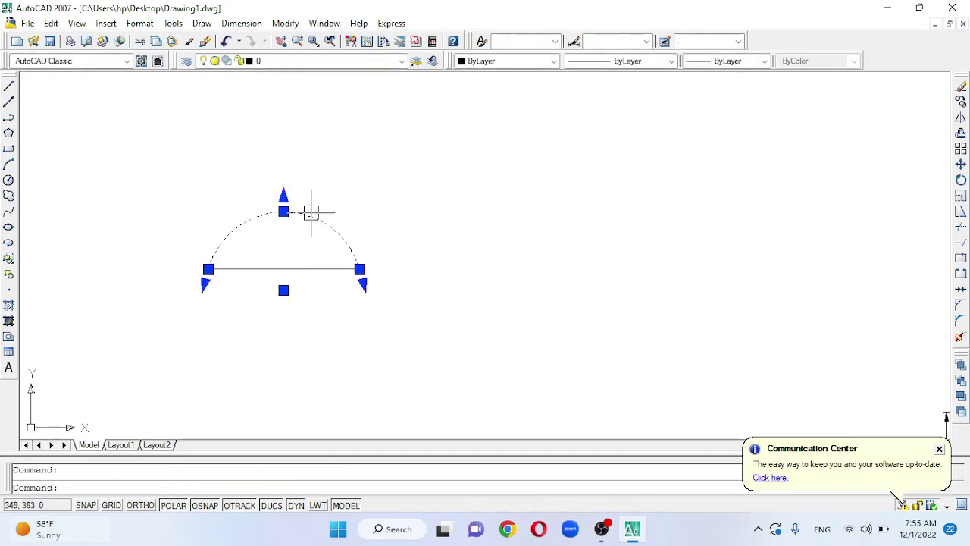
key("Escape")
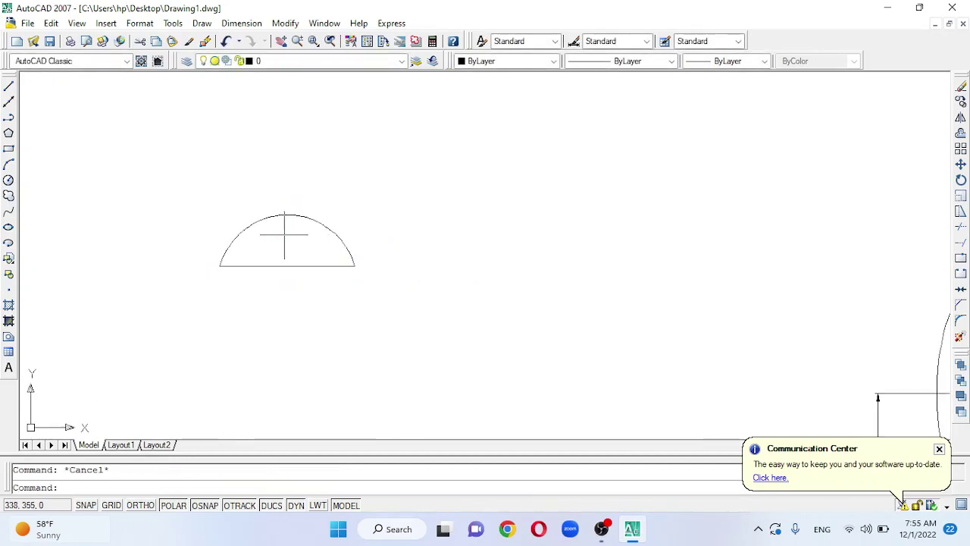
scroll(288, 227, "down", 5)
Draw two vertical lines side by side with Ortho turned on
scroll(436, 224, "up", 2)
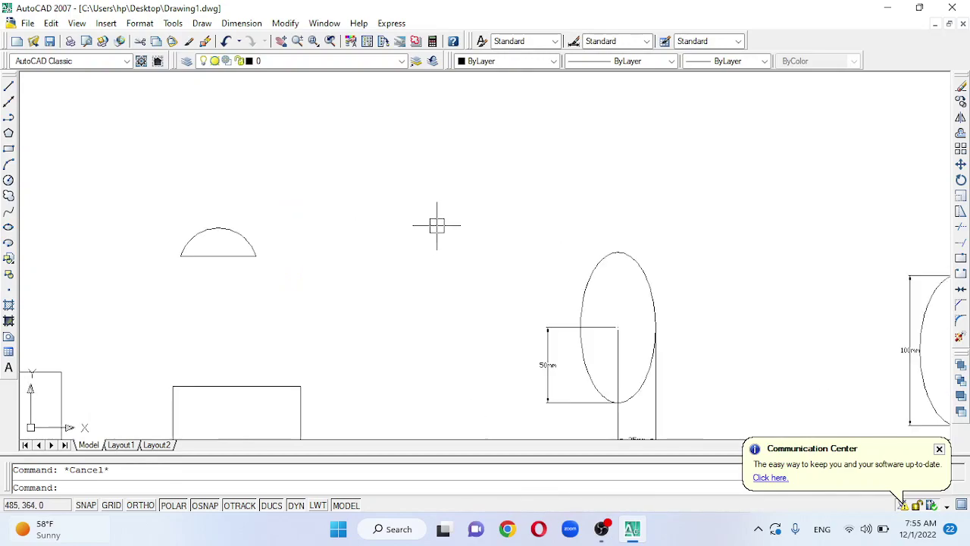
type("l")
key("Return")
left_click(366, 235)
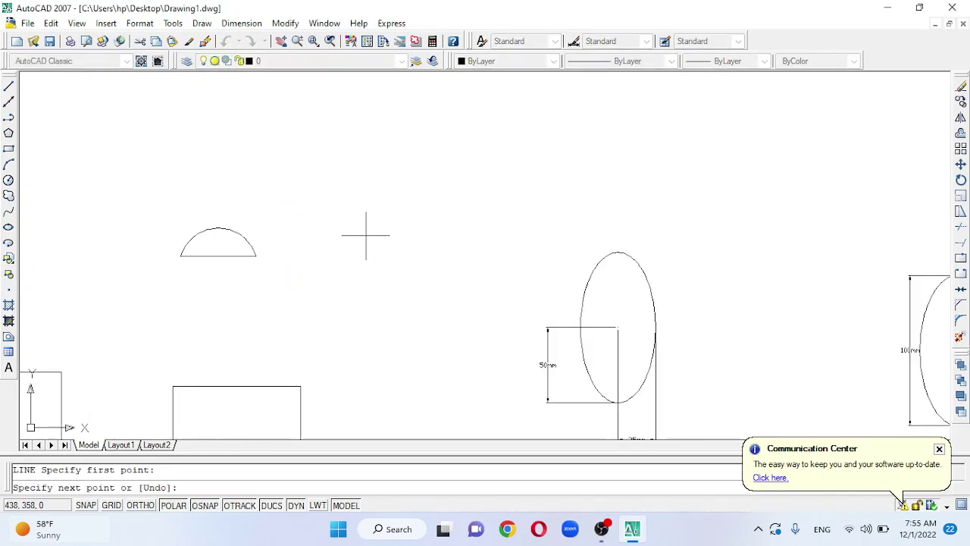
key("F8")
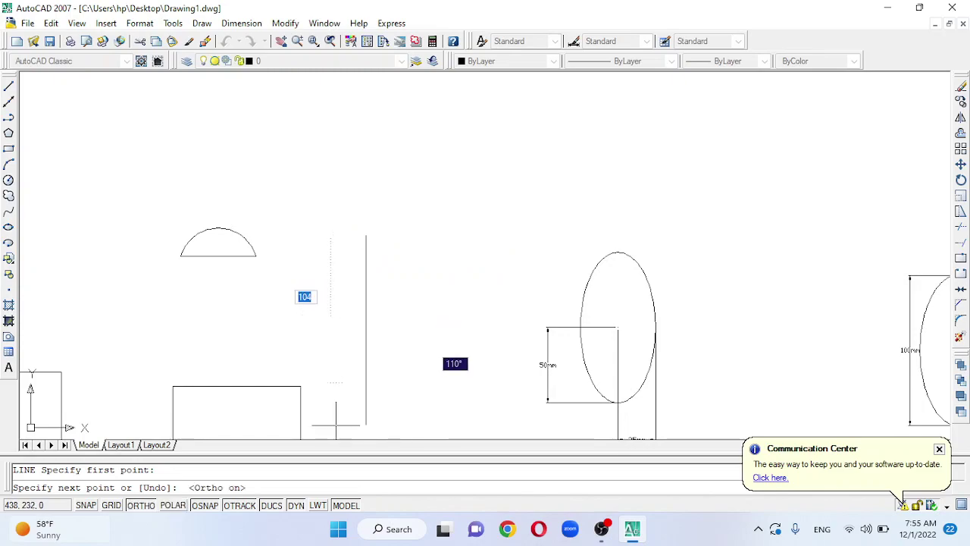
key("Return")
key("Return")
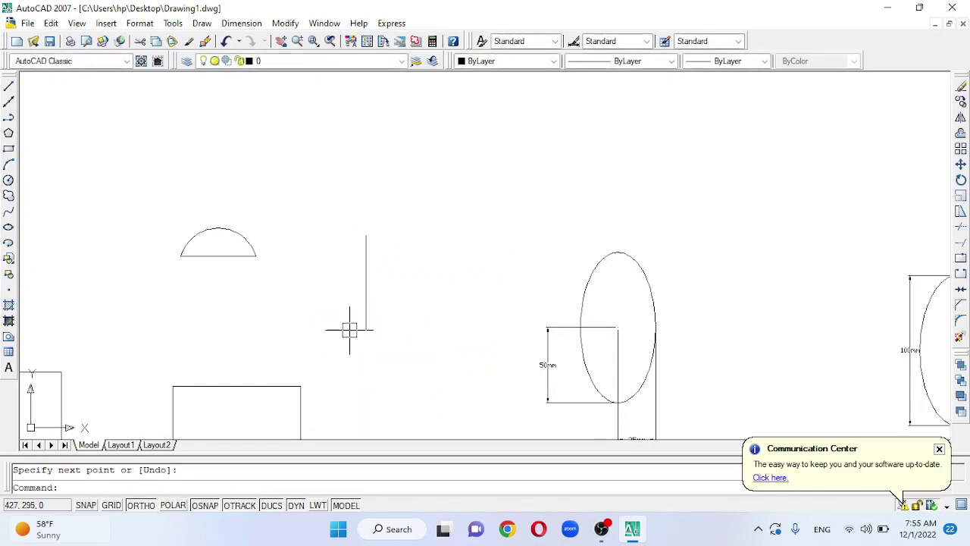
type("l")
key("Return")
left_click(433, 196)
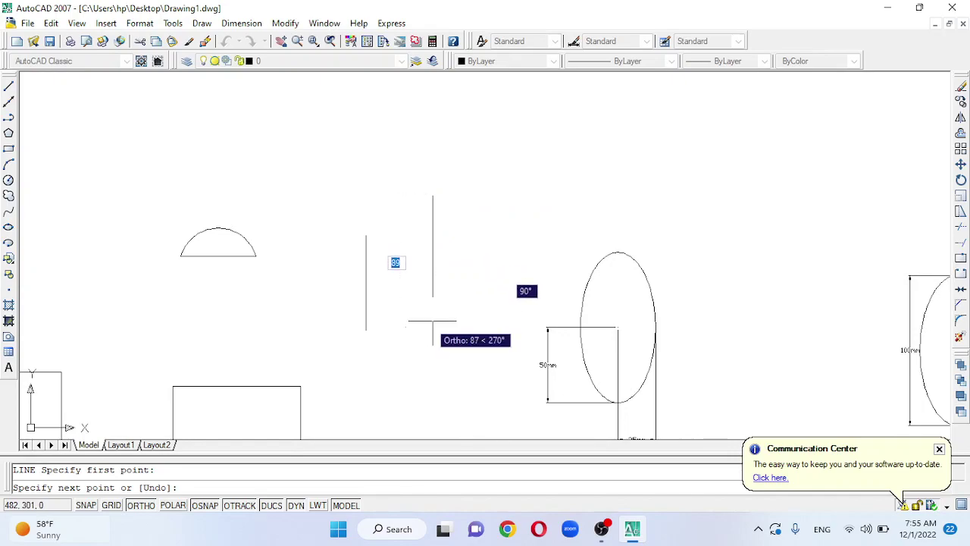
left_click(433, 329)
key("Return")
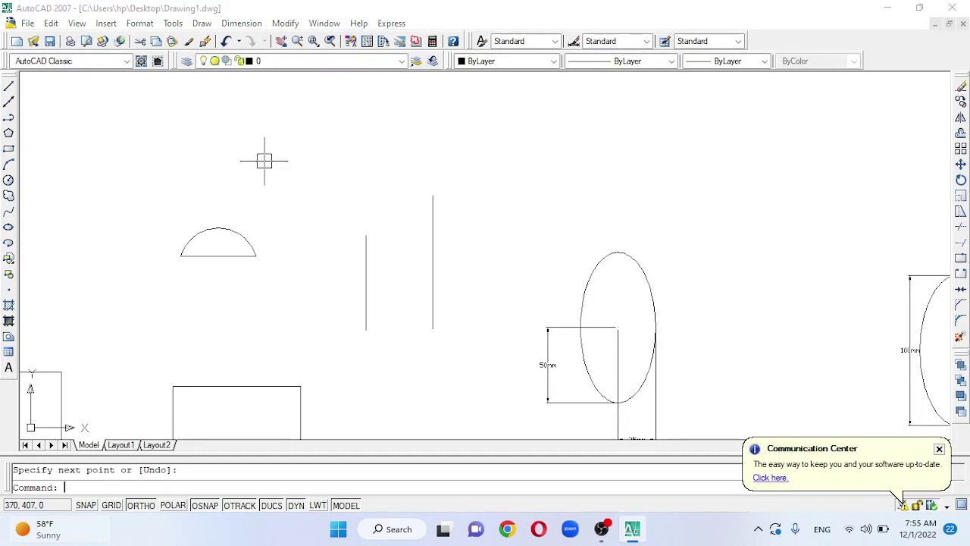
Draw a short horizontal line above the half-circle arc
type("l")
key("Return")
left_click(113, 192)
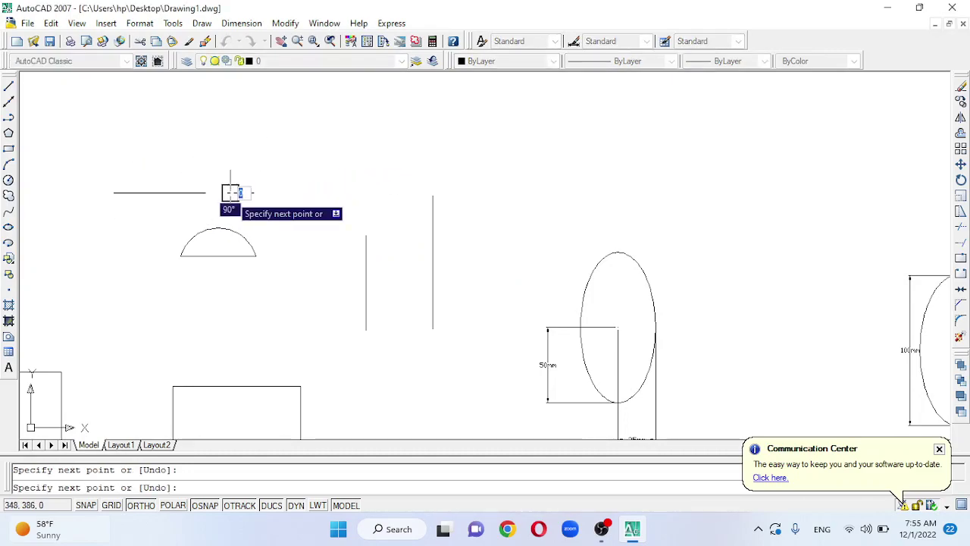
left_click(230, 192)
key("Return")
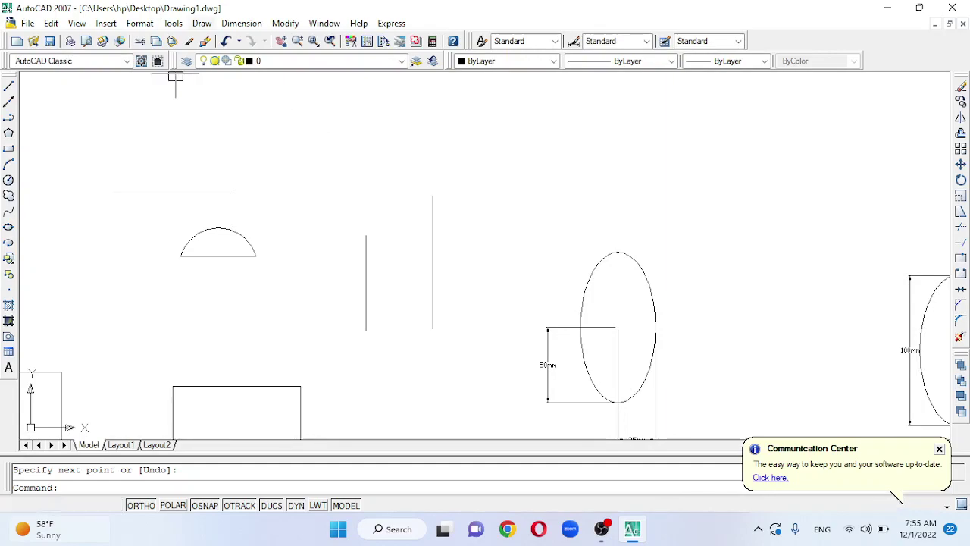
Start an arc using the Draw > Arc Start, End, Angle method, zooming in on the vertical lines
key("alt+d")
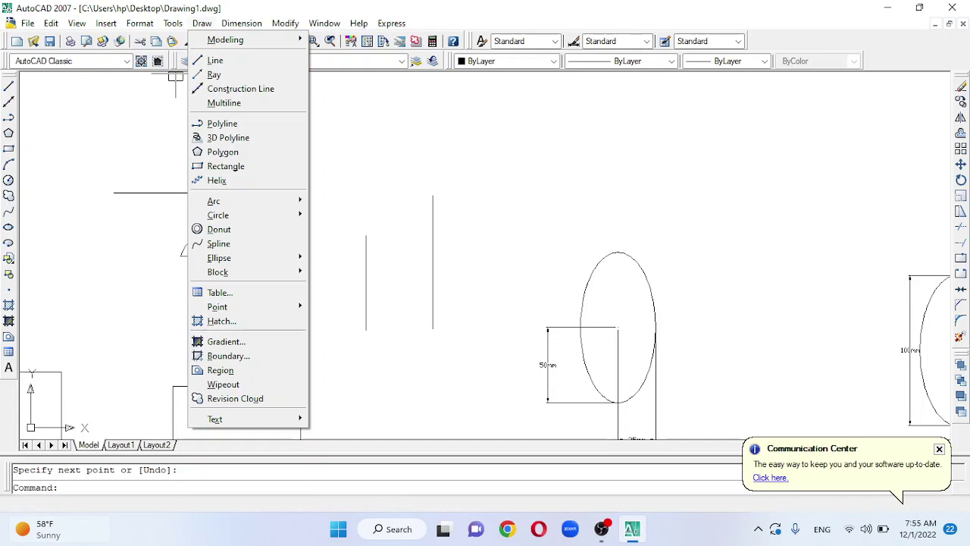
key("a")
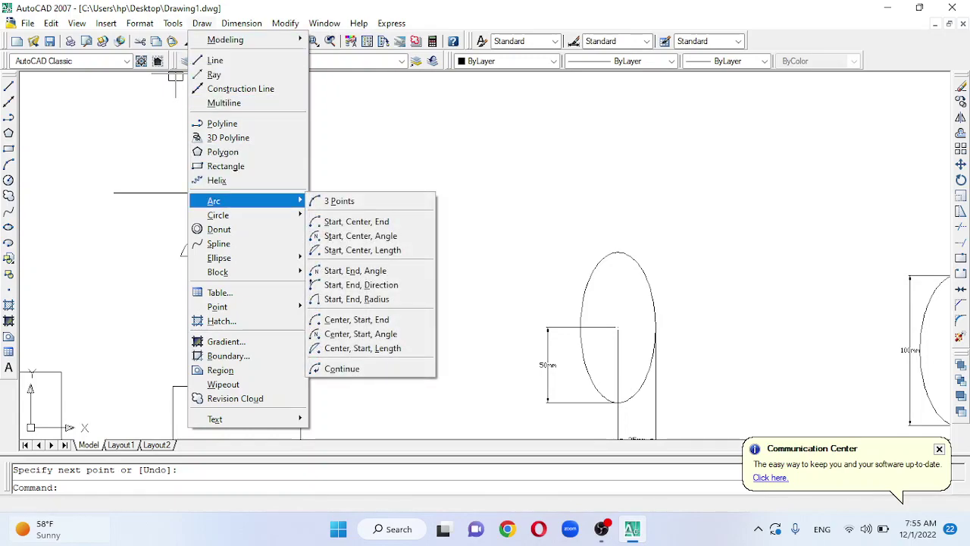
key("Down")
key("Down")
key("Down")
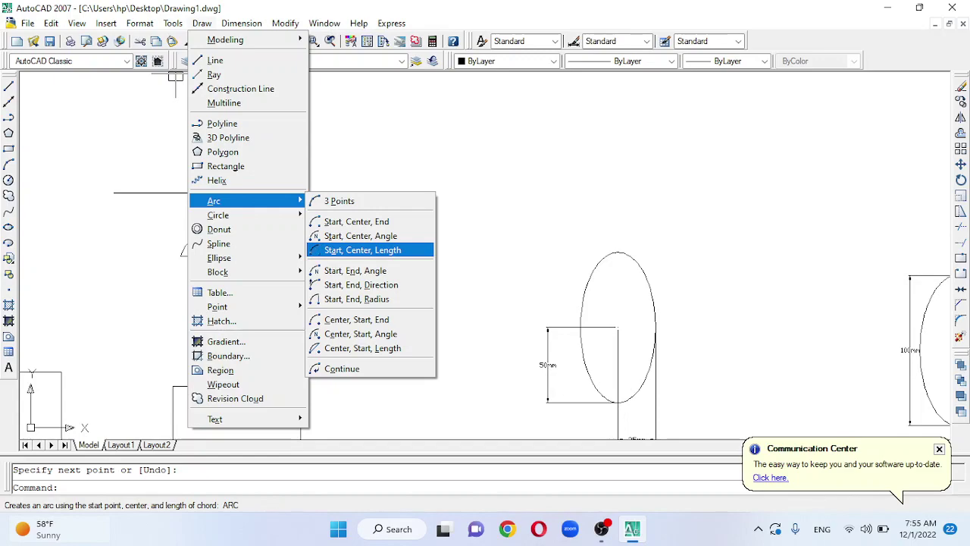
key("Down")
key("Up")
key("Down")
key("Down")
key("Down")
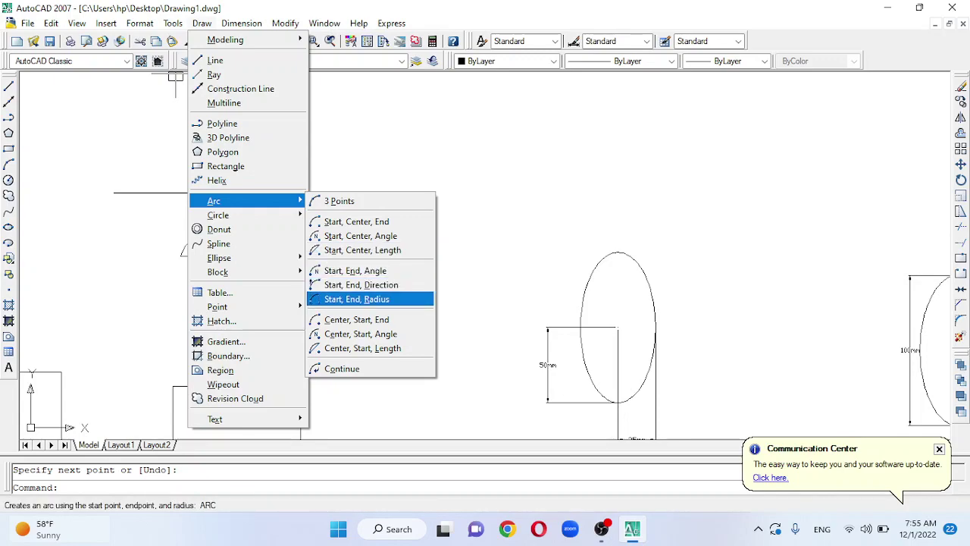
key("Up")
key("Up")
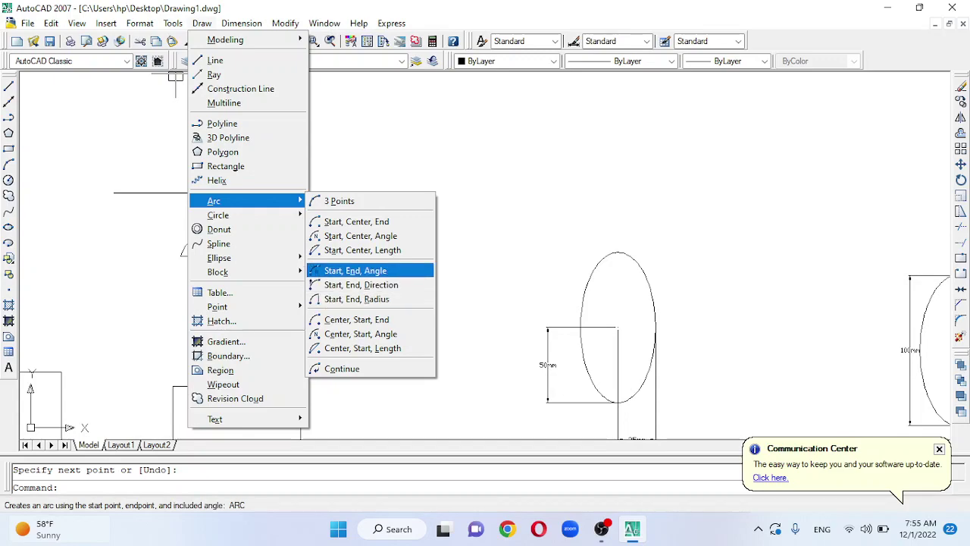
key("Return")
scroll(432, 191, "up", 3)
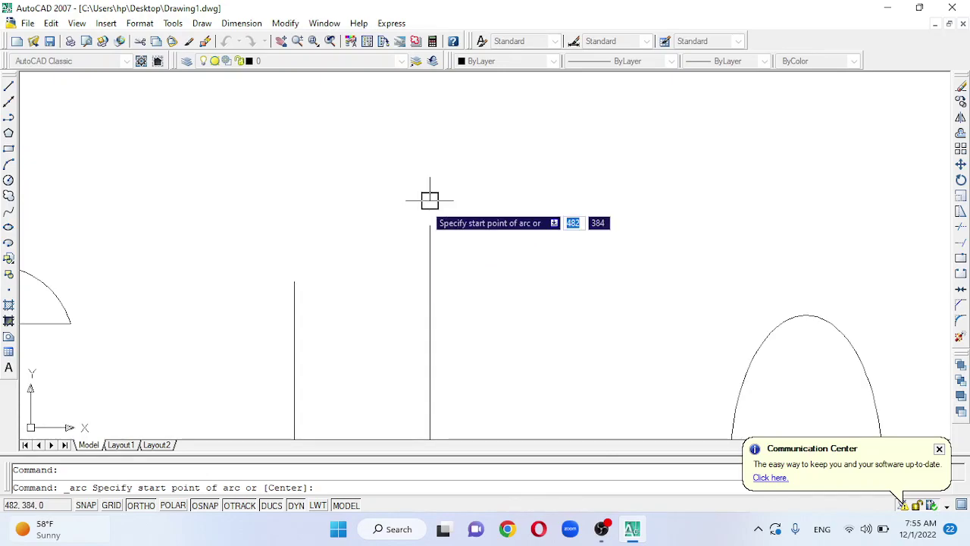
Draw a 60° included-angle arc from the right line's top to the left line's top
left_click(430, 199)
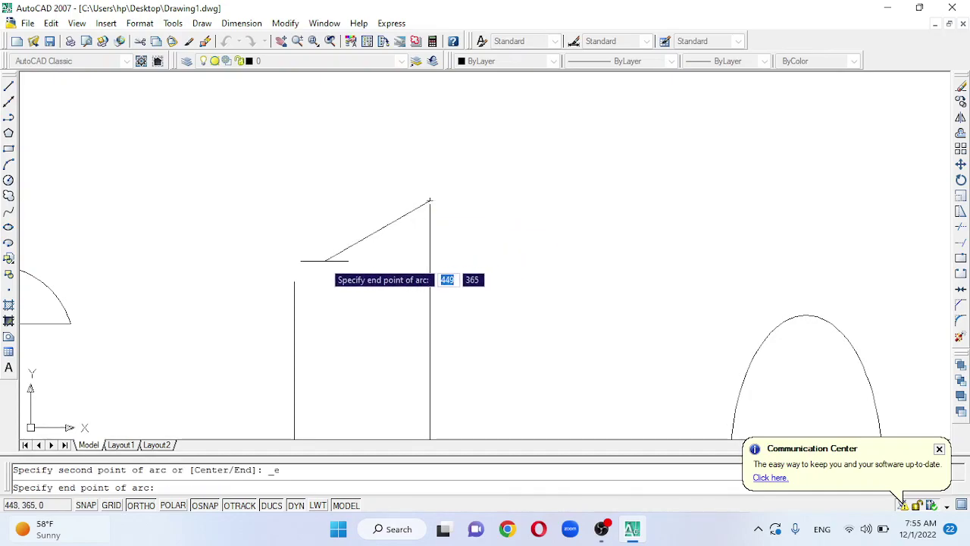
left_click(294, 281)
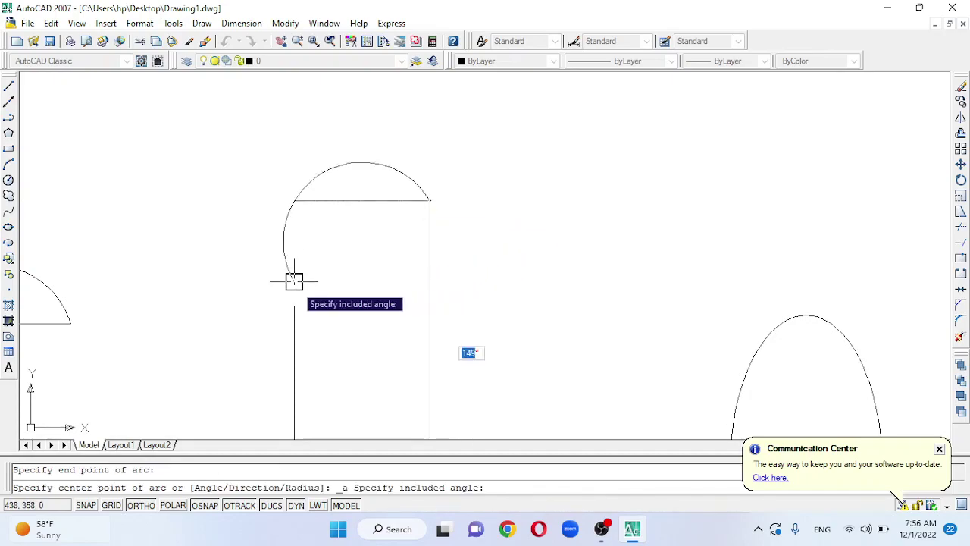
type("60")
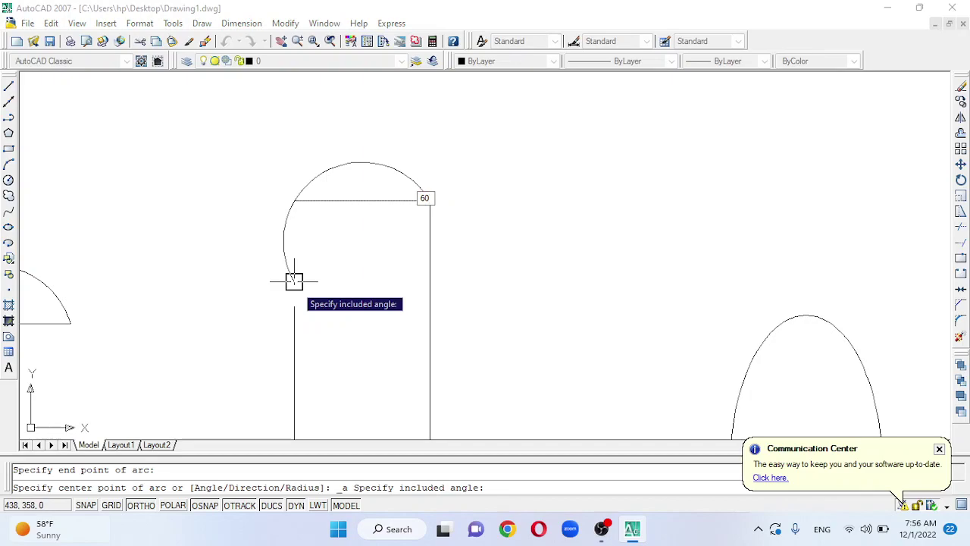
key("Return")
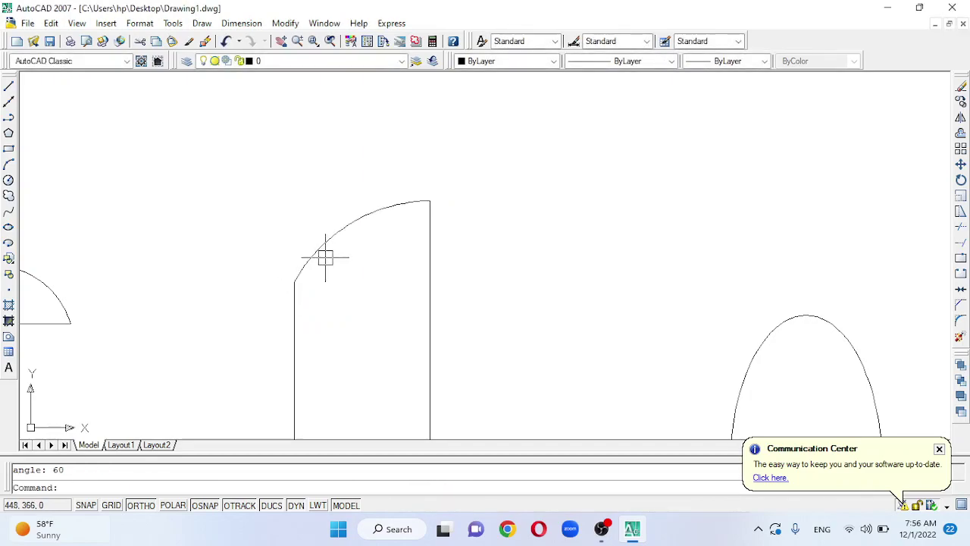
Add a 60° angular dimension to the arc with DAN, placed above it
type("d")
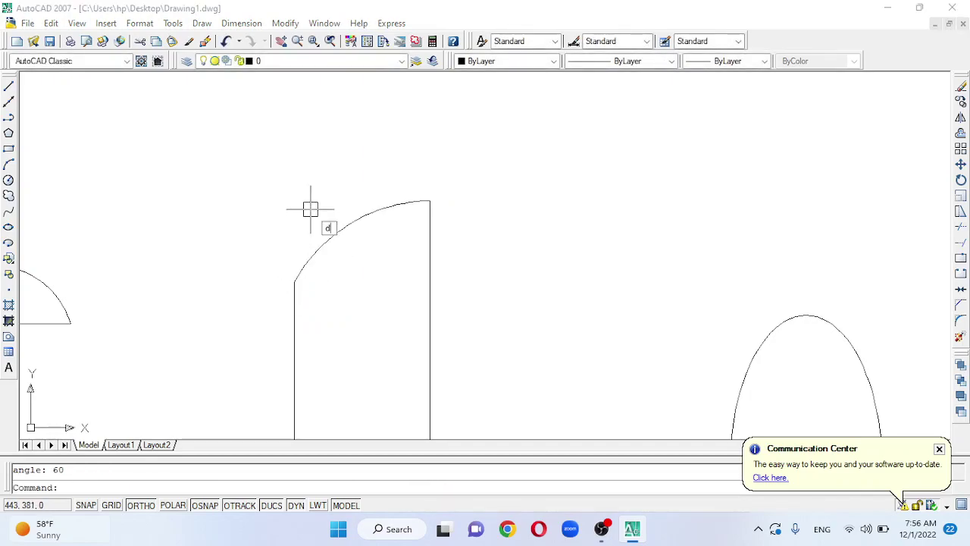
type("an")
key("Return")
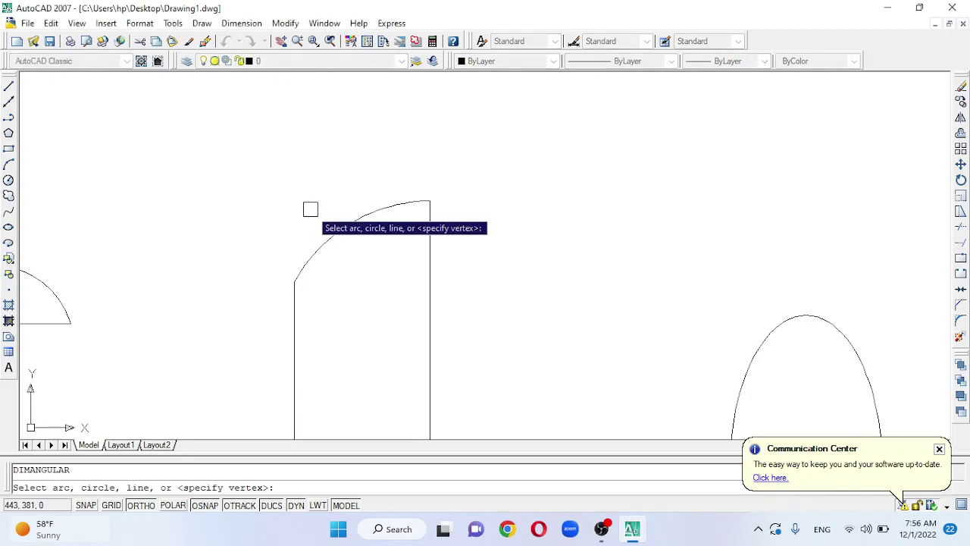
left_click(329, 231)
left_click(325, 212)
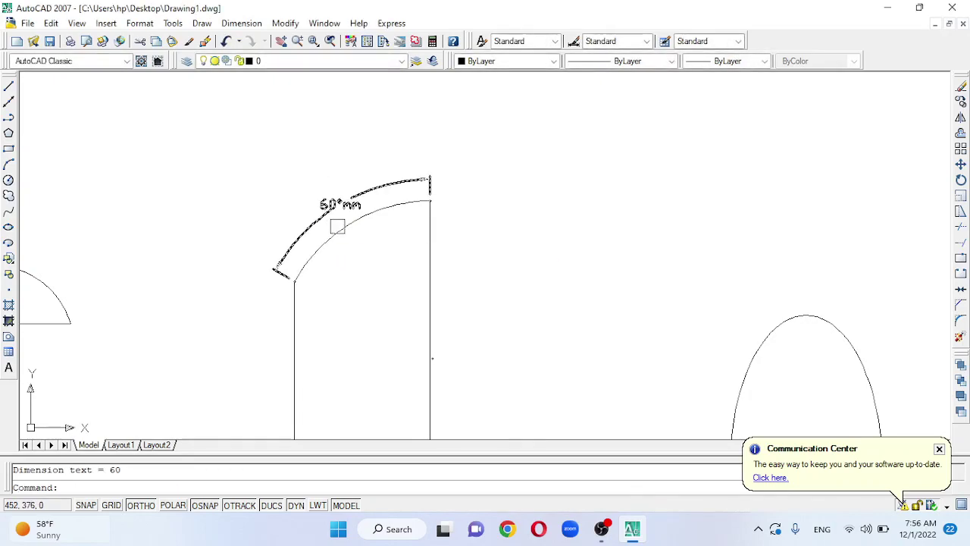
Erase the arc and its angular dimension, leaving the two vertical lines
key("Escape")
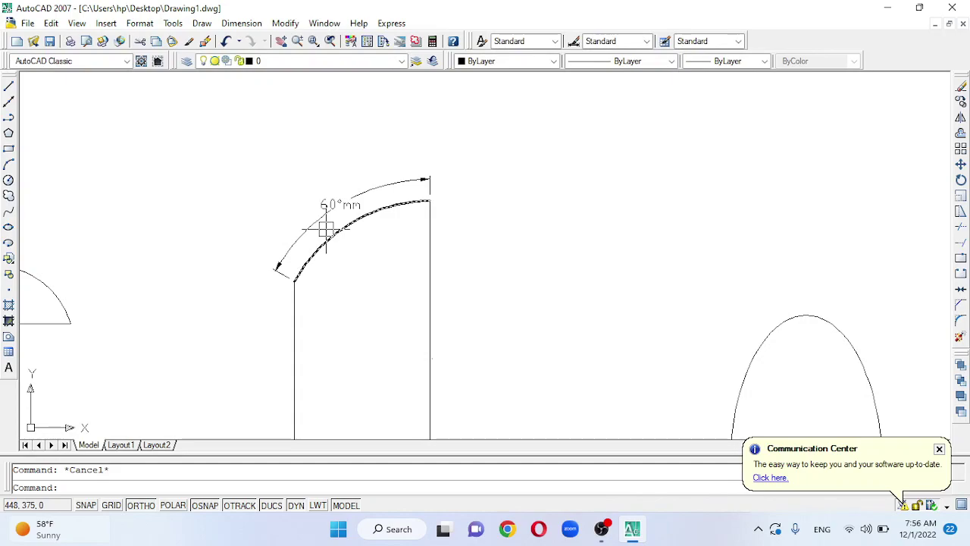
left_click(325, 229)
key("Delete")
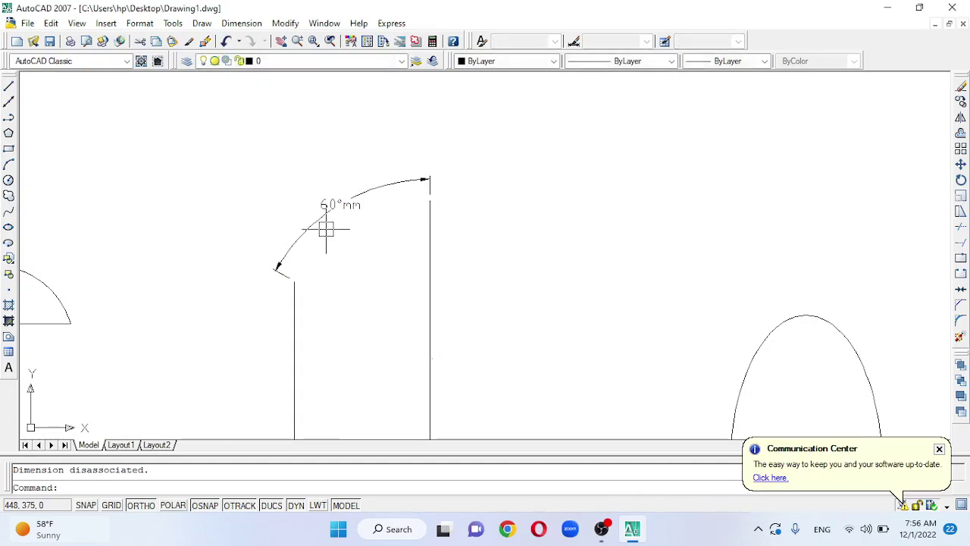
left_click(326, 226)
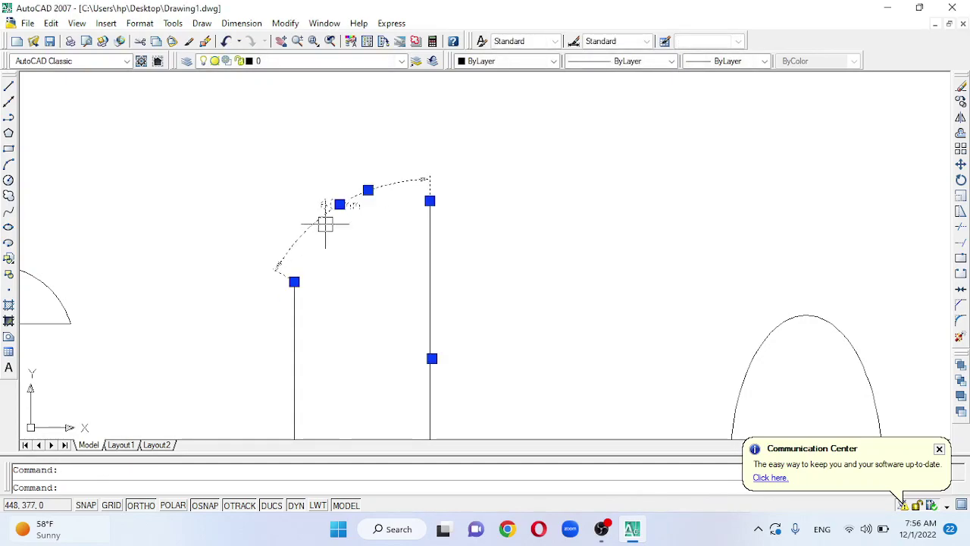
key("Delete")
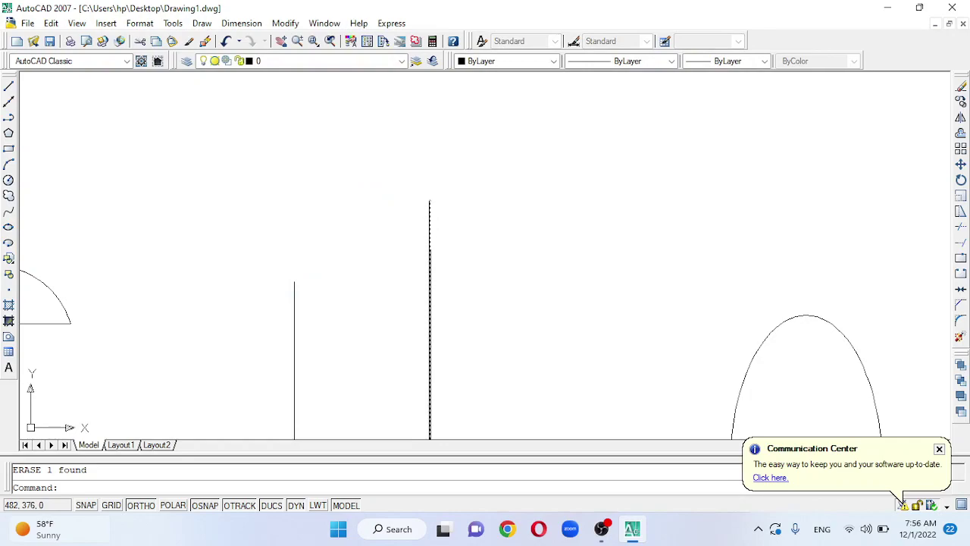
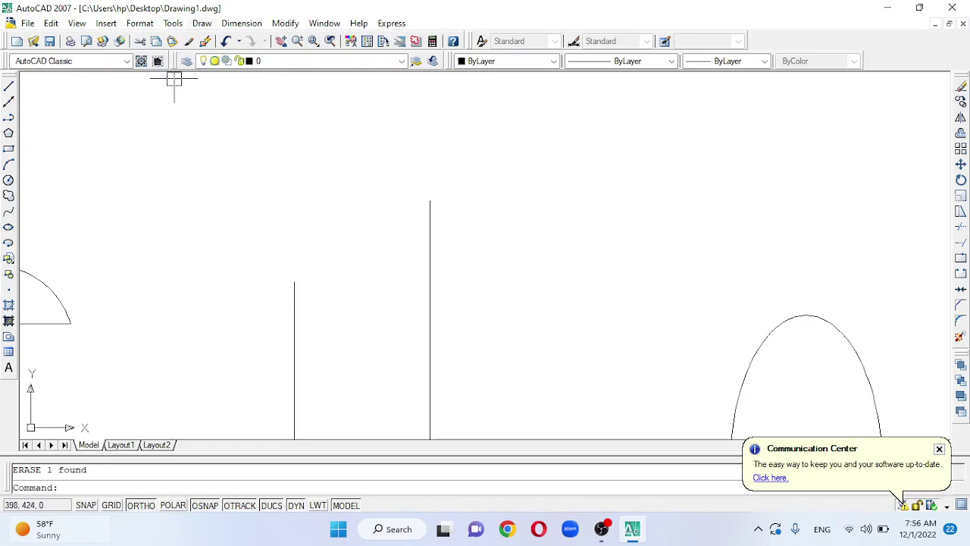
Draw a Start-End-Angle arc from the short line's top to the tall line's top, with a 60° included angle
left_click(202, 23)
mouse_move(215, 201)
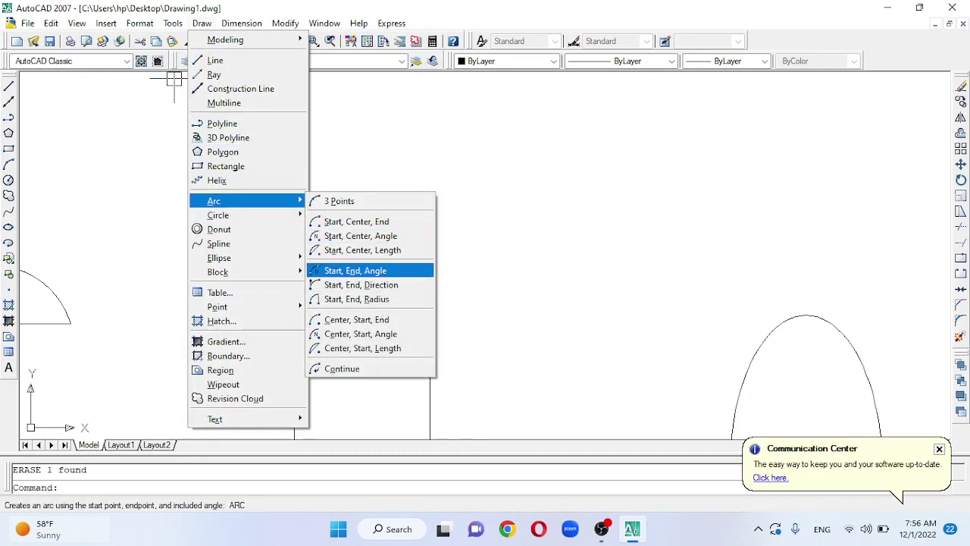
left_click(354, 271)
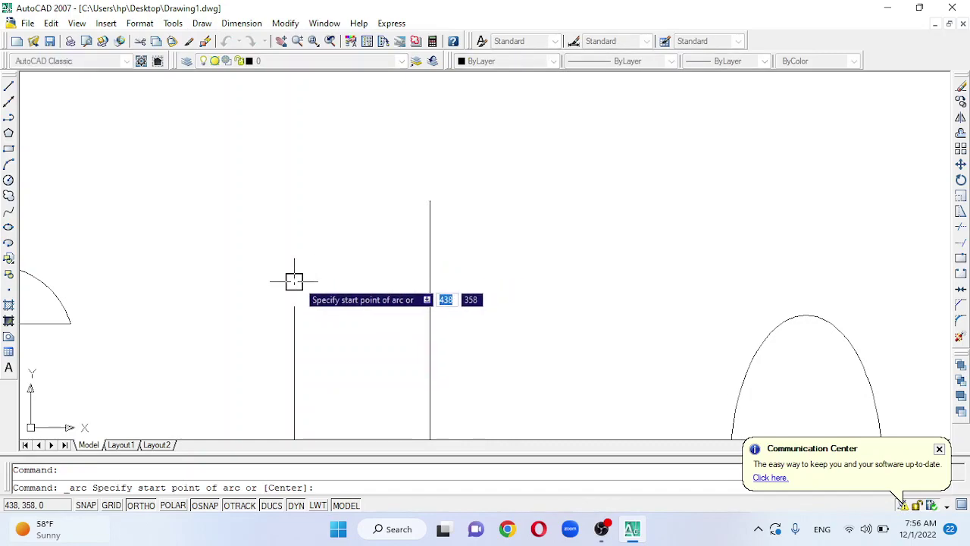
left_click(293, 281)
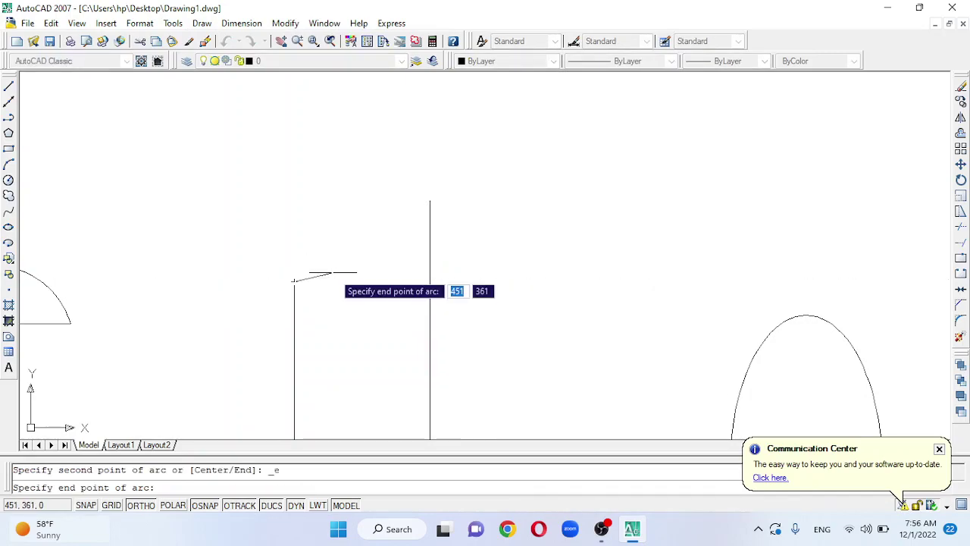
left_click(430, 200)
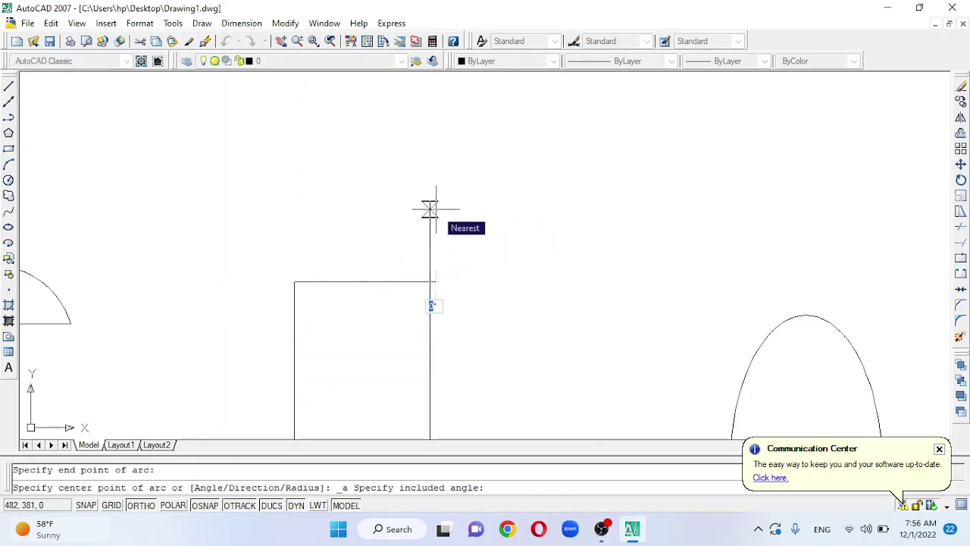
type("60")
key("Return")
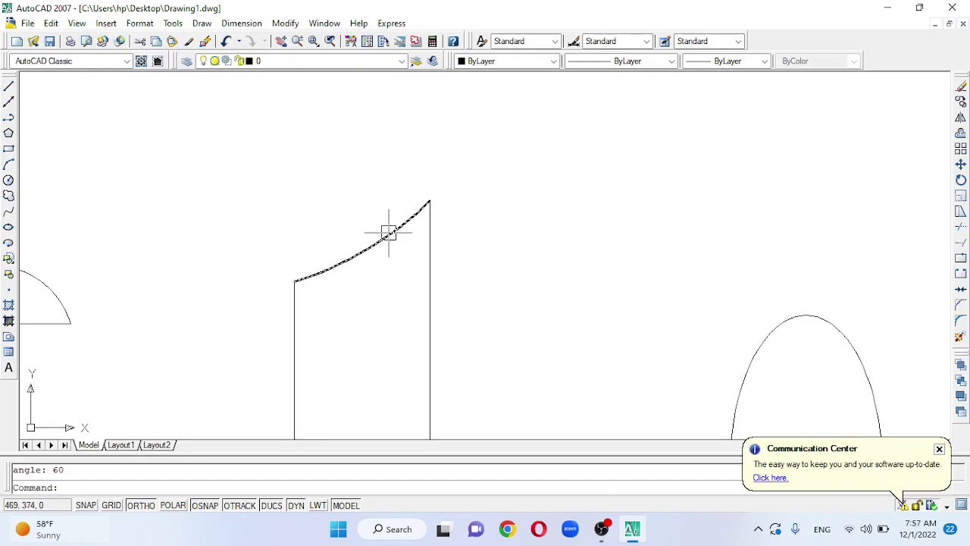
Zoom around the drawing, cancel the pending command, and reopen the Draw > Arc methods list
scroll(432, 227, "down", 2)
scroll(376, 278, "down", 1)
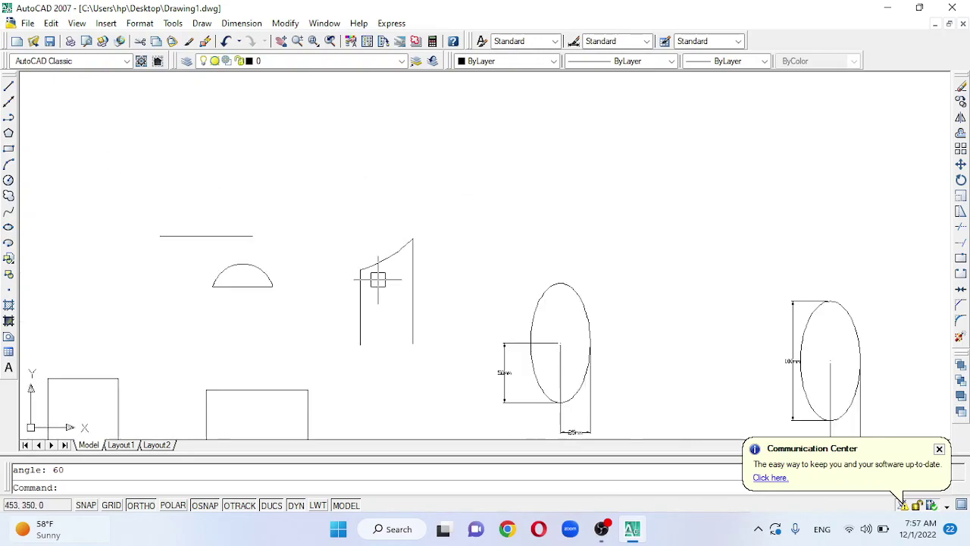
scroll(305, 214, "down", 1)
scroll(253, 254, "up", 2)
scroll(253, 255, "up", 3)
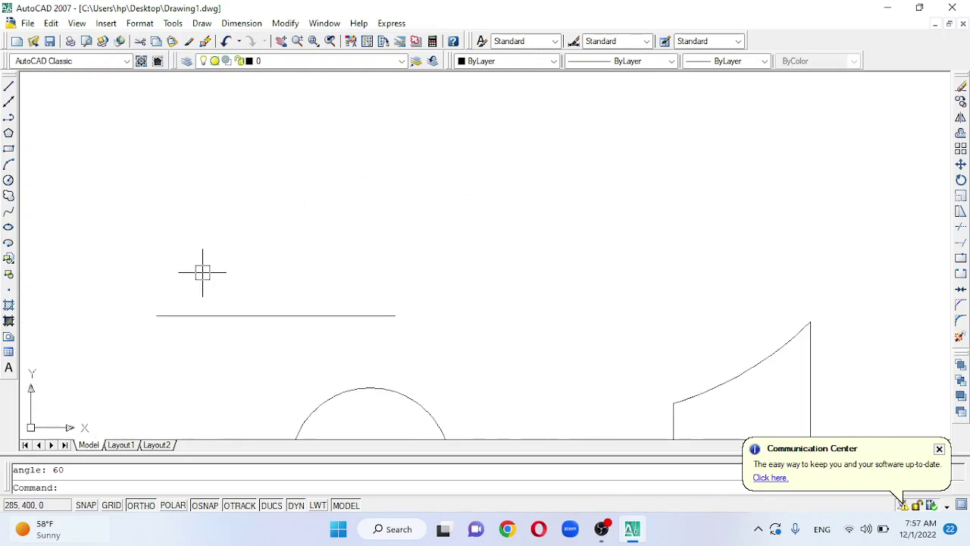
key("Escape")
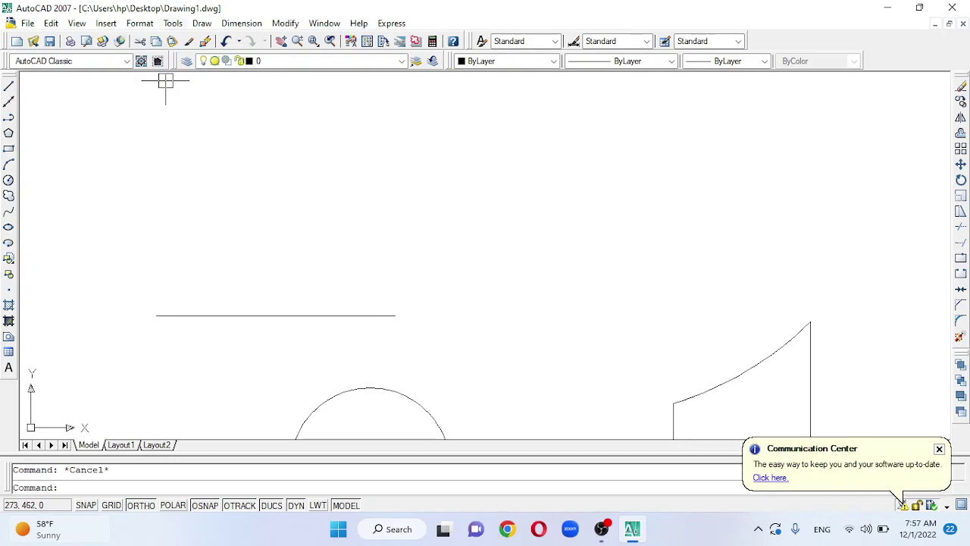
left_click(201, 23)
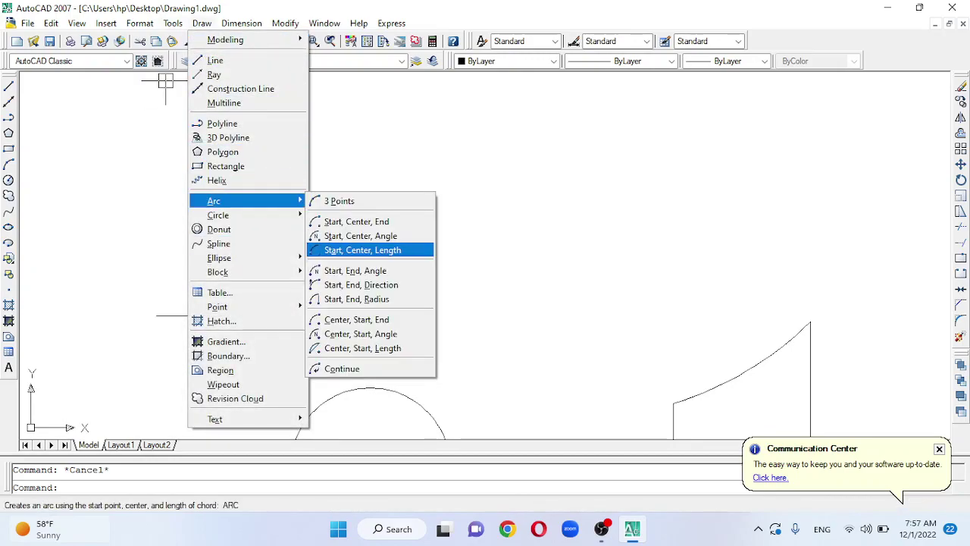
Draw a Start-Center-Length arc over the horizontal line: start at its right end, centre at its midpoint, chord to its left end
left_click(362, 250)
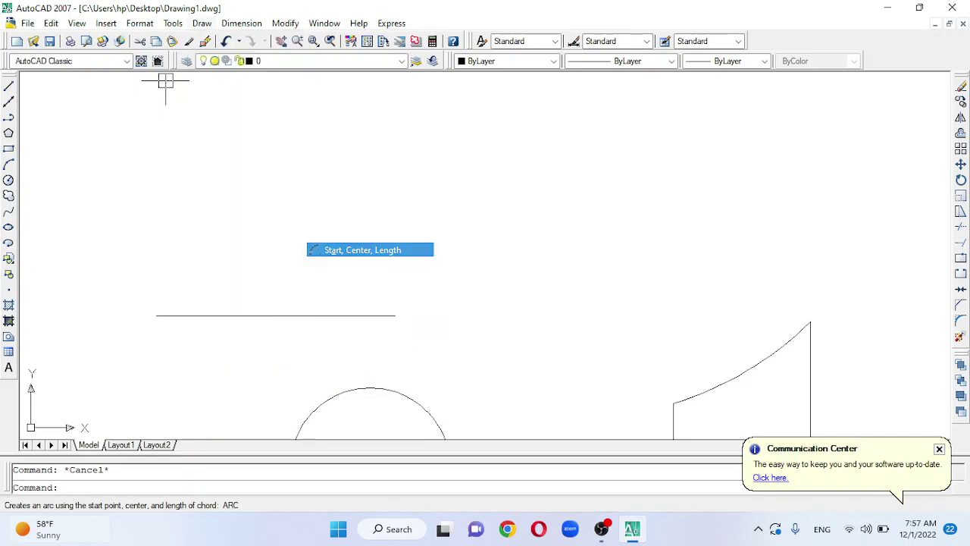
left_click(394, 315)
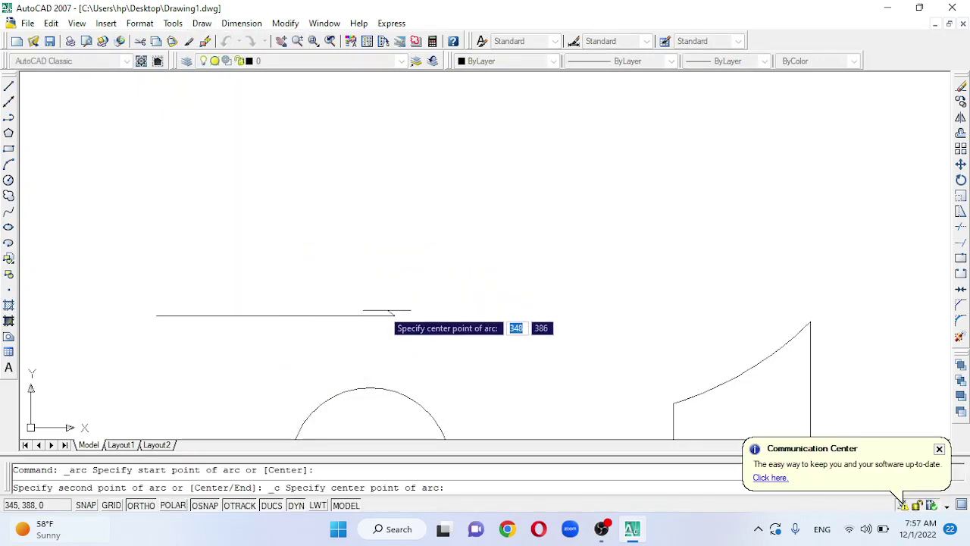
left_click(275, 316)
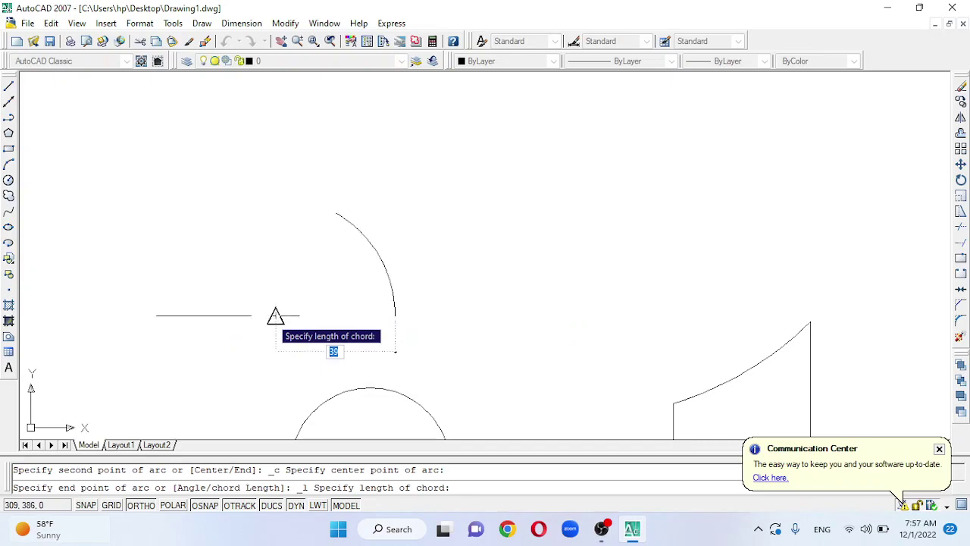
left_click(156, 315)
scroll(346, 318, "down", 2)
scroll(338, 296, "down", 3)
scroll(338, 290, "up", 1)
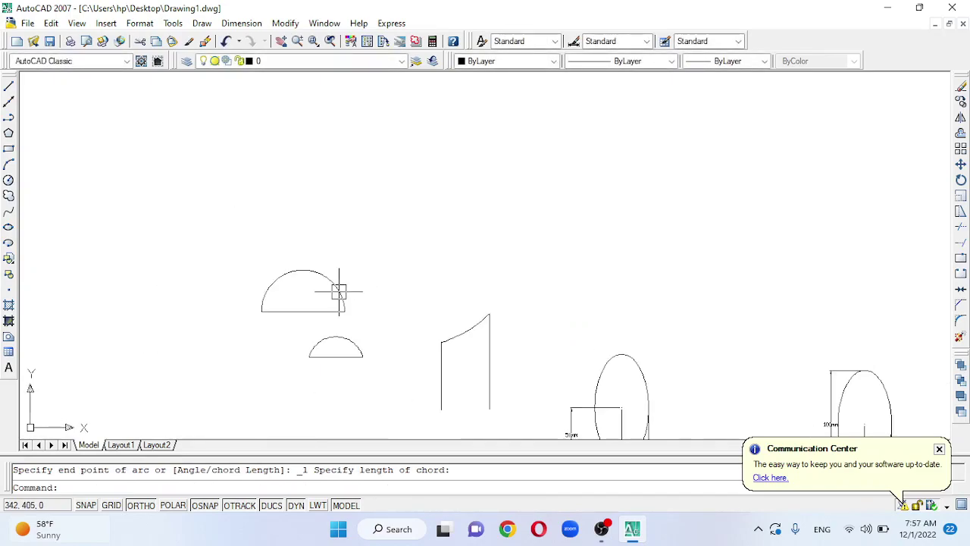
scroll(318, 281, "down", 2)
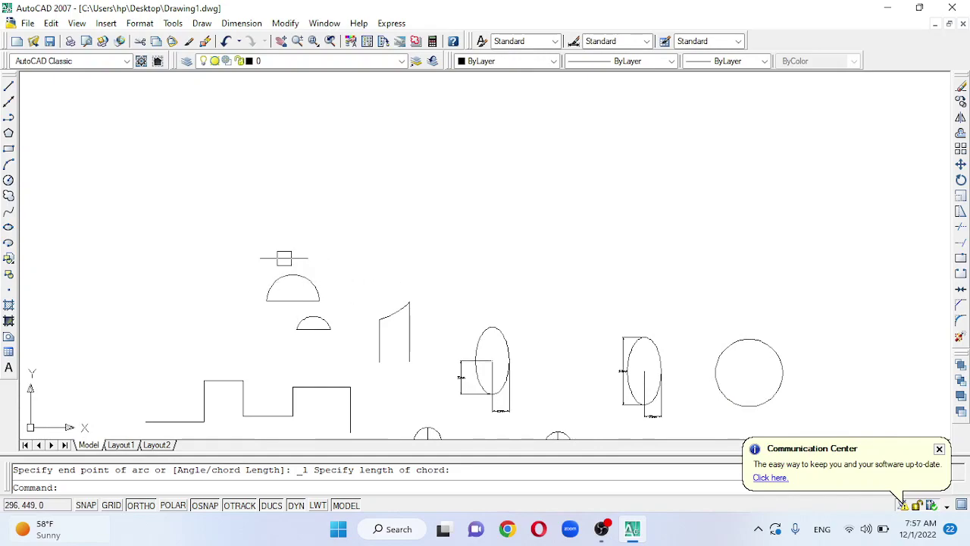
Zoom out to show all the practice shapes and switch to the OBS Studio window
scroll(285, 257, "down", 2)
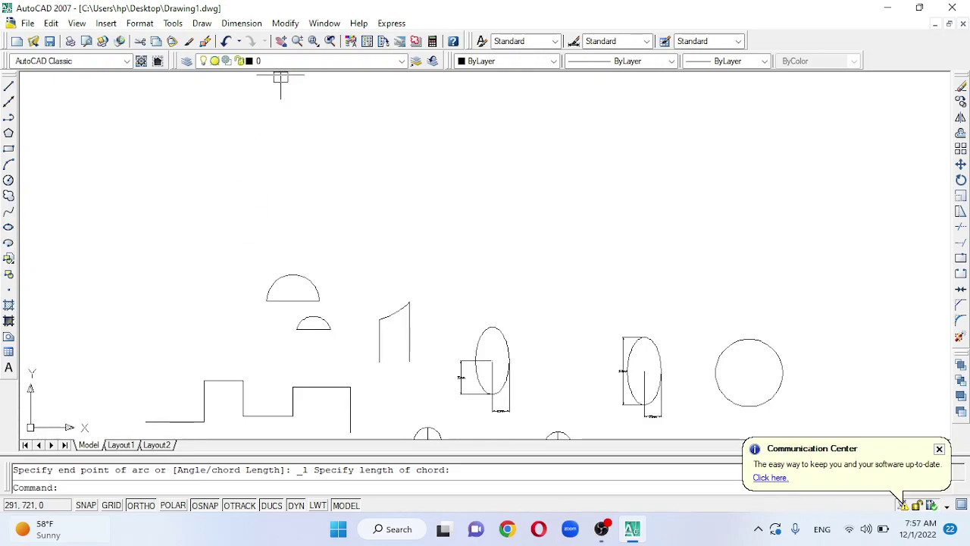
scroll(295, 274, "down", 2)
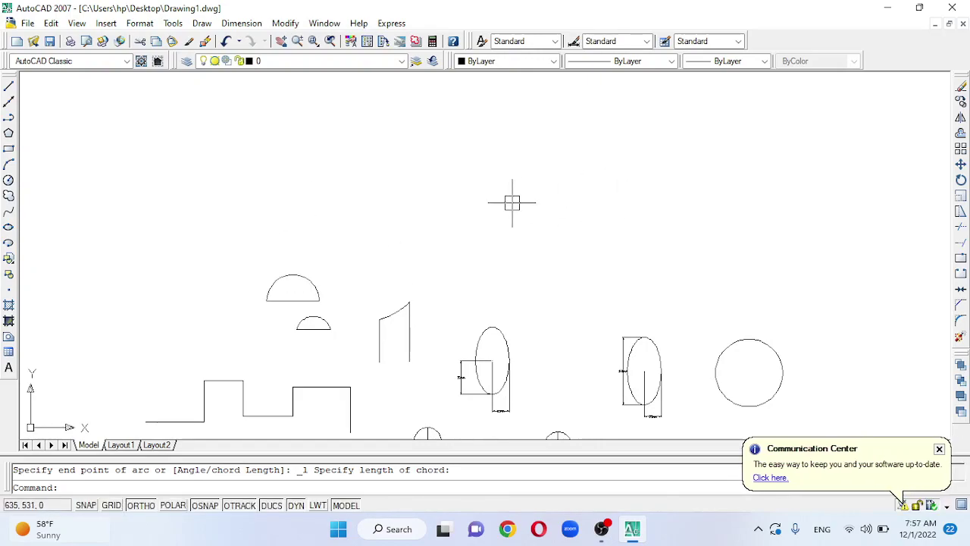
left_click(601, 528)
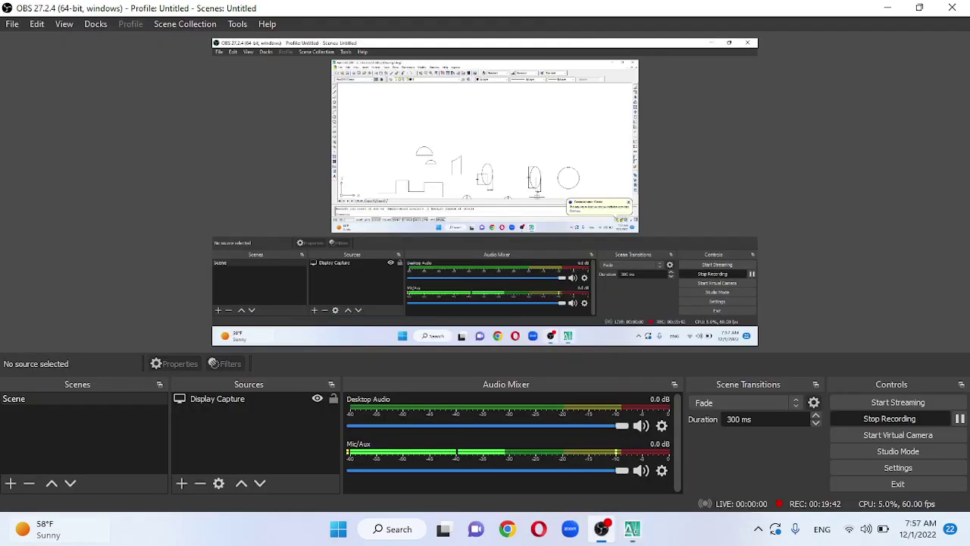